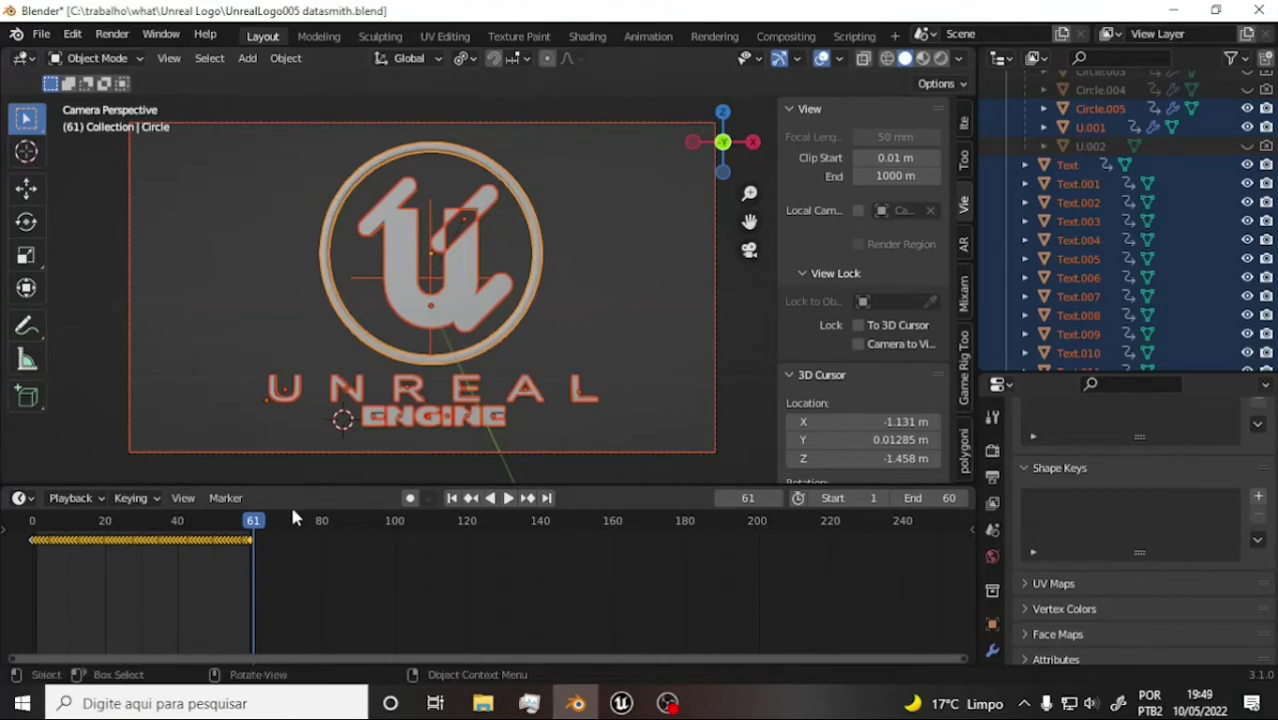
# Preview the logo animation, glance at the what folder window, then return to Blender
pyautogui.hotkey('ctrl', 'shift', 'space')
pyautogui.moveTo(215, 537)
pyautogui.mouseDown()
pyautogui.moveTo(28, 548)
pyautogui.moveTo(190, 540)
pyautogui.moveTo(57, 555)
pyautogui.moveTo(148, 542)
pyautogui.moveTo(250, 553)
pyautogui.mouseUp()
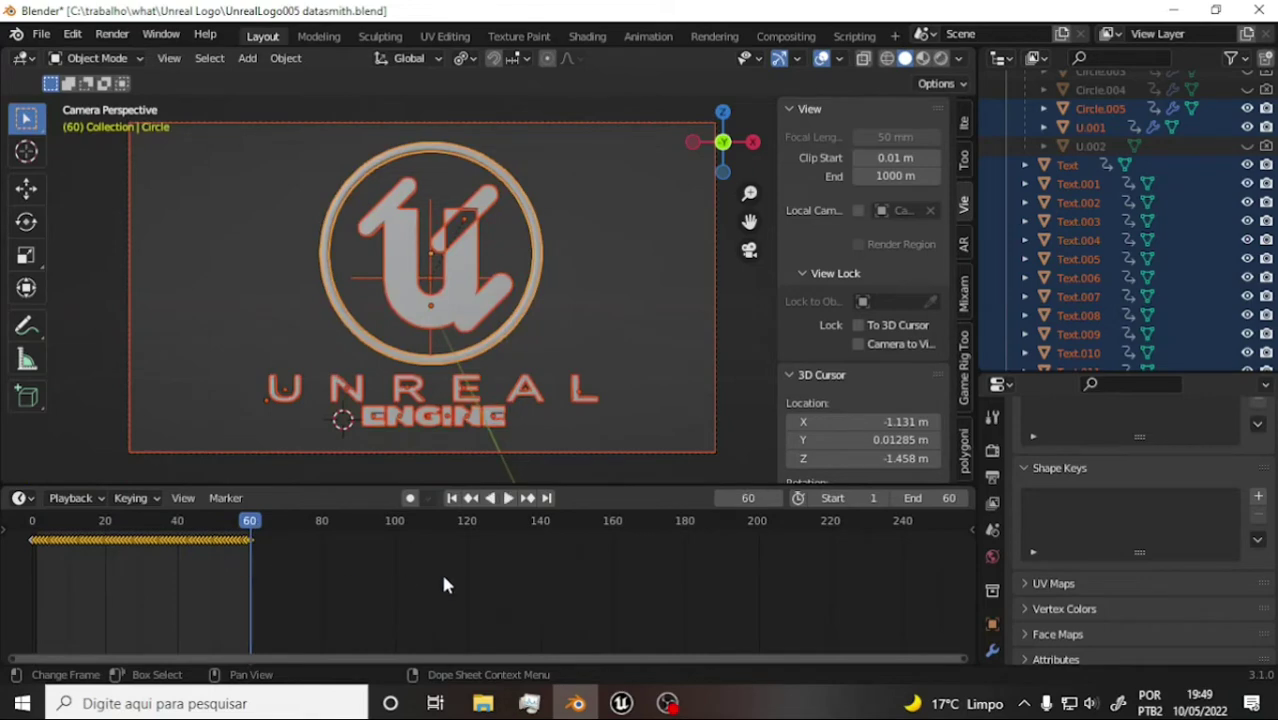
pyautogui.moveTo(483, 703)
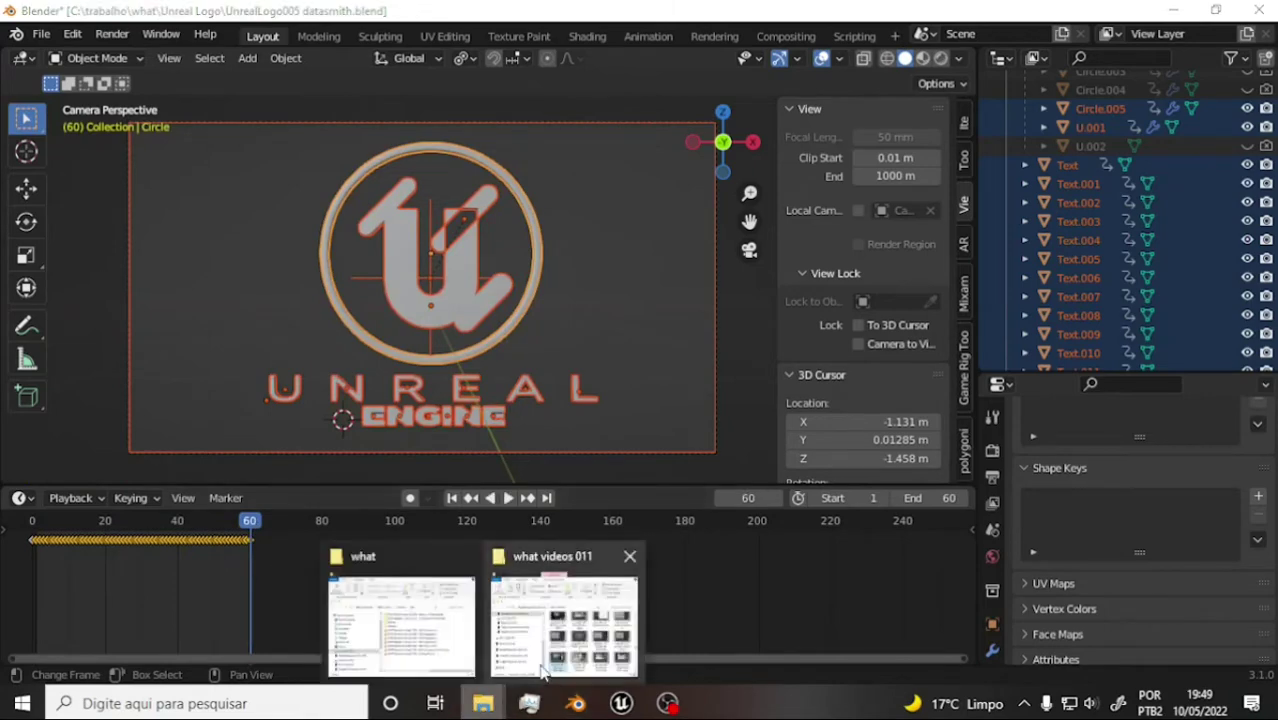
pyautogui.click(432, 655)
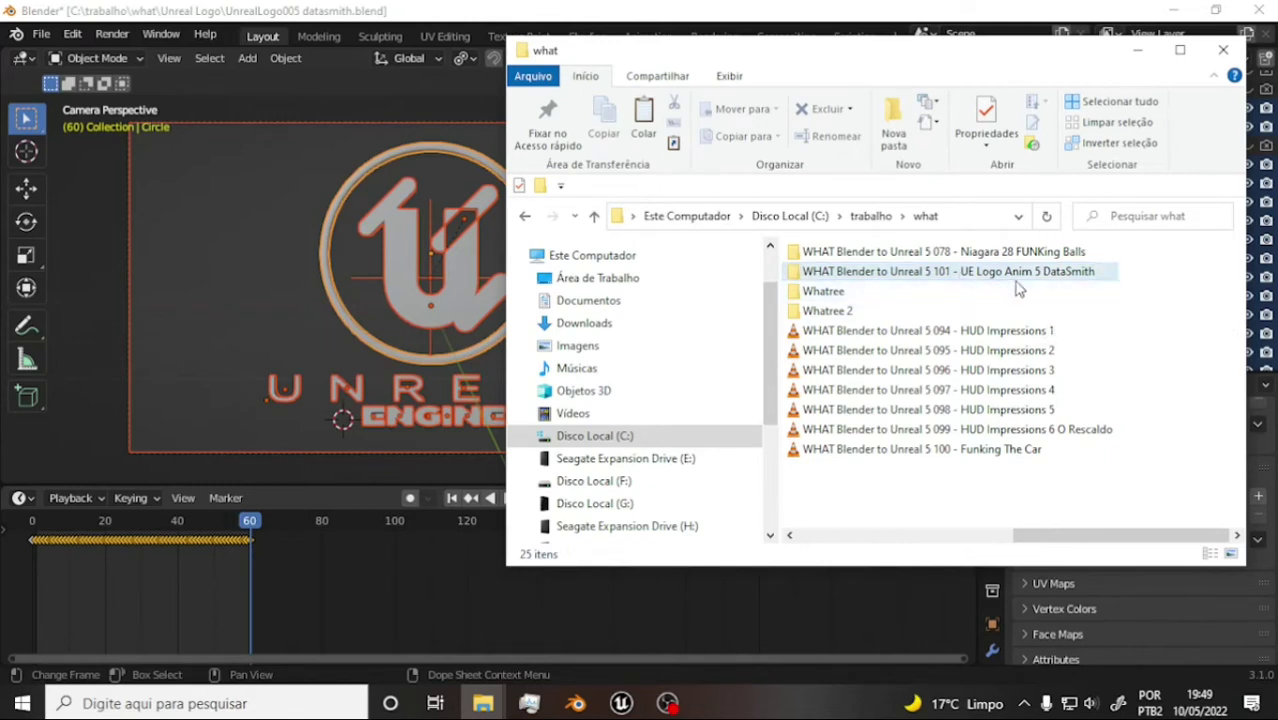
pyautogui.click(779, 22)
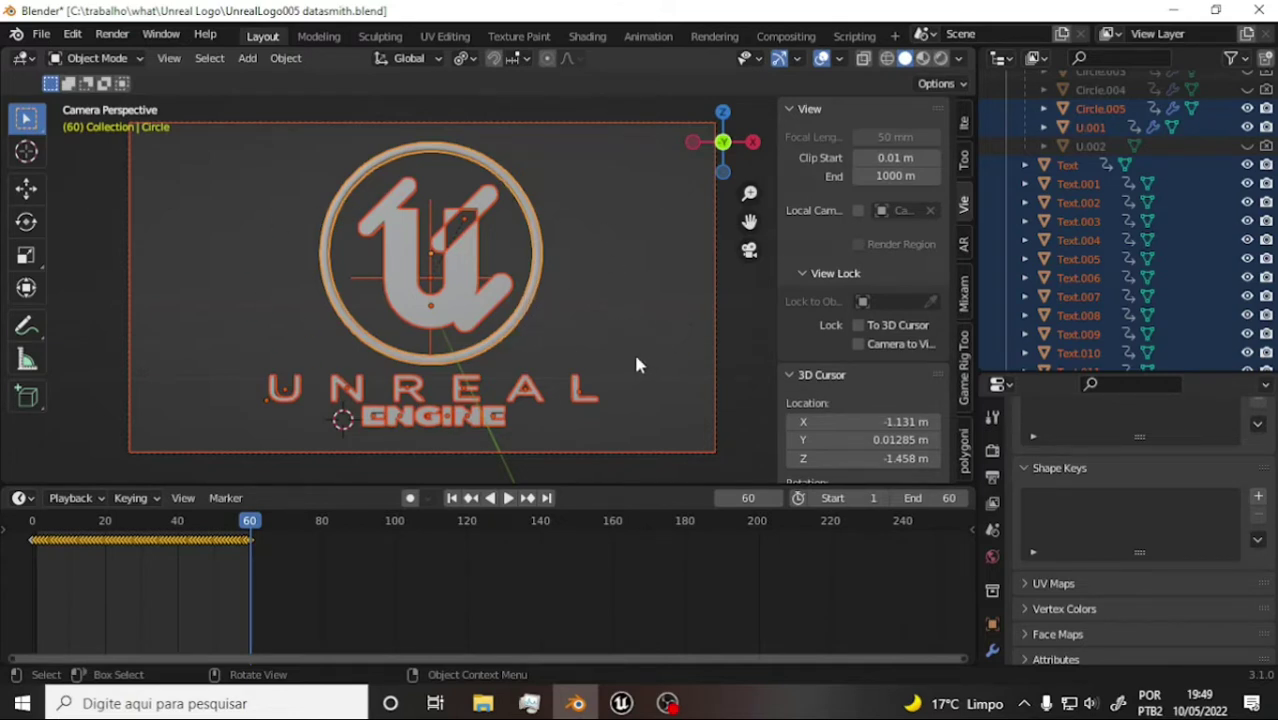
# Replay and scrub the logo animation, then stop back at the starting frame
pyautogui.press('space')
pyautogui.moveTo(250, 520); pyautogui.dragTo(42, 519)
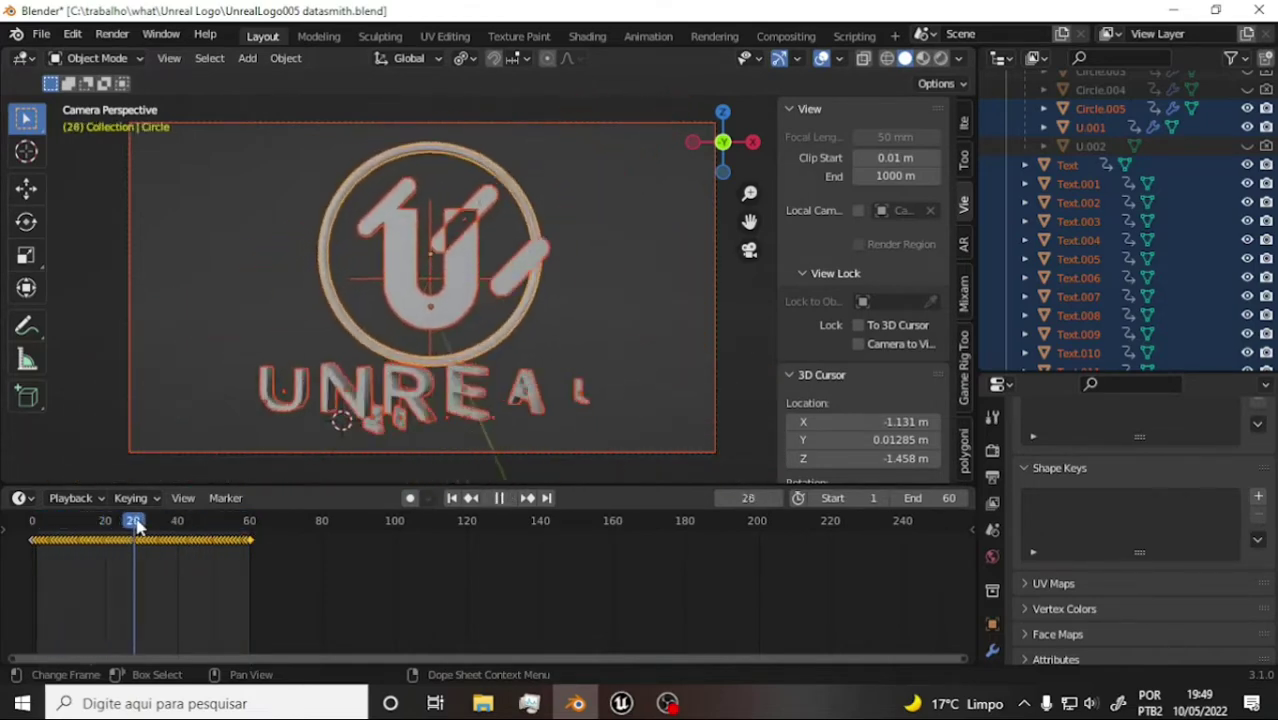
pyautogui.click(175, 515)
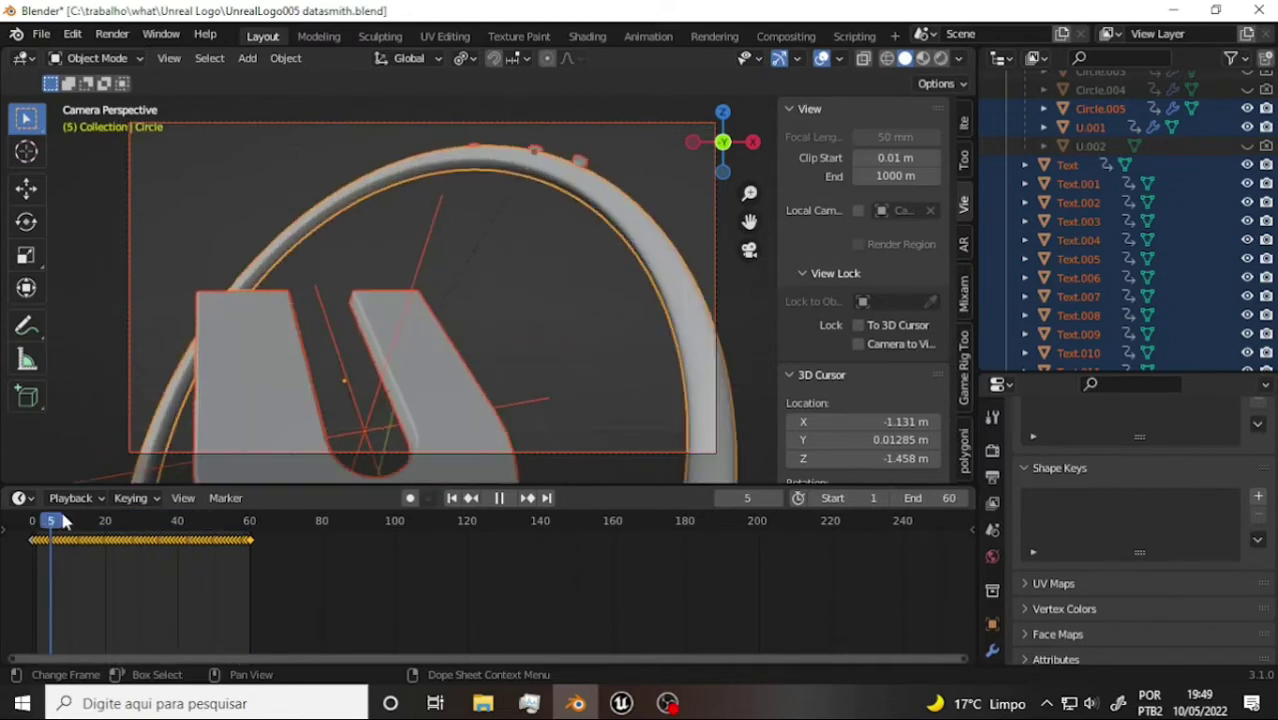
pyautogui.click(162, 520)
pyautogui.press('space')
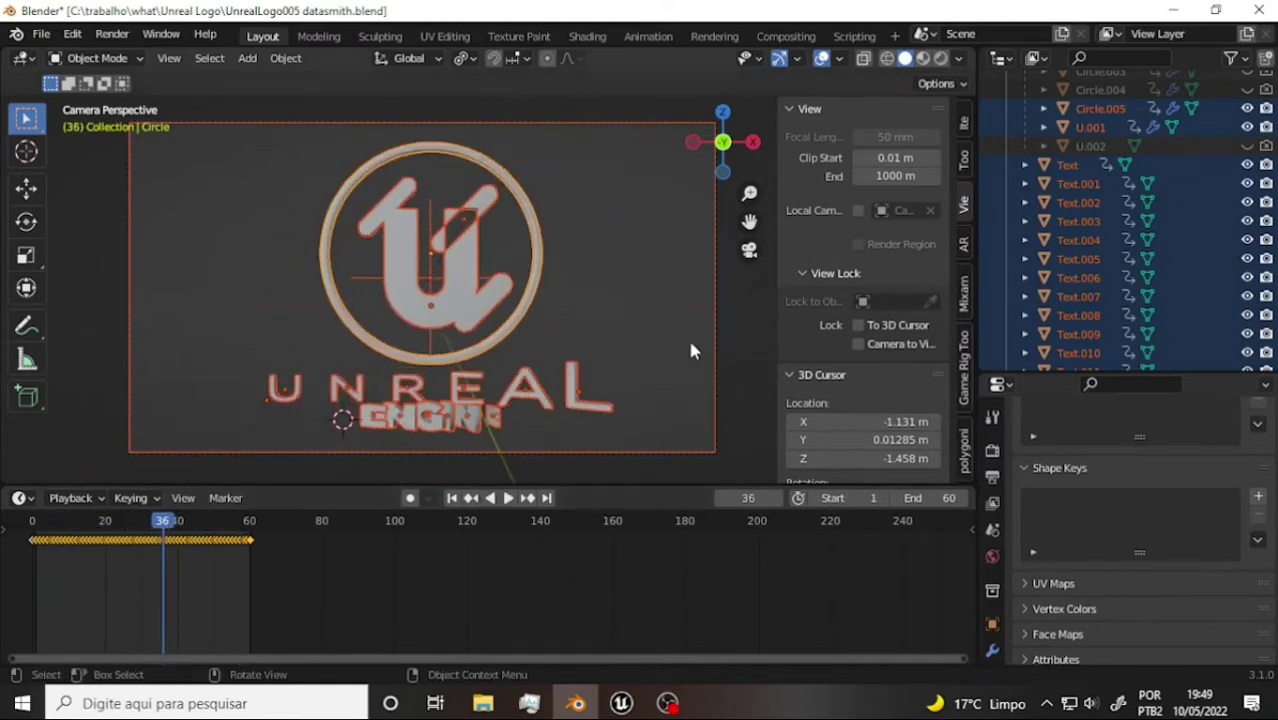
pyautogui.moveTo(170, 528)
pyautogui.mouseDown()
pyautogui.moveTo(31, 515)
pyautogui.moveTo(251, 520)
pyautogui.mouseUp()
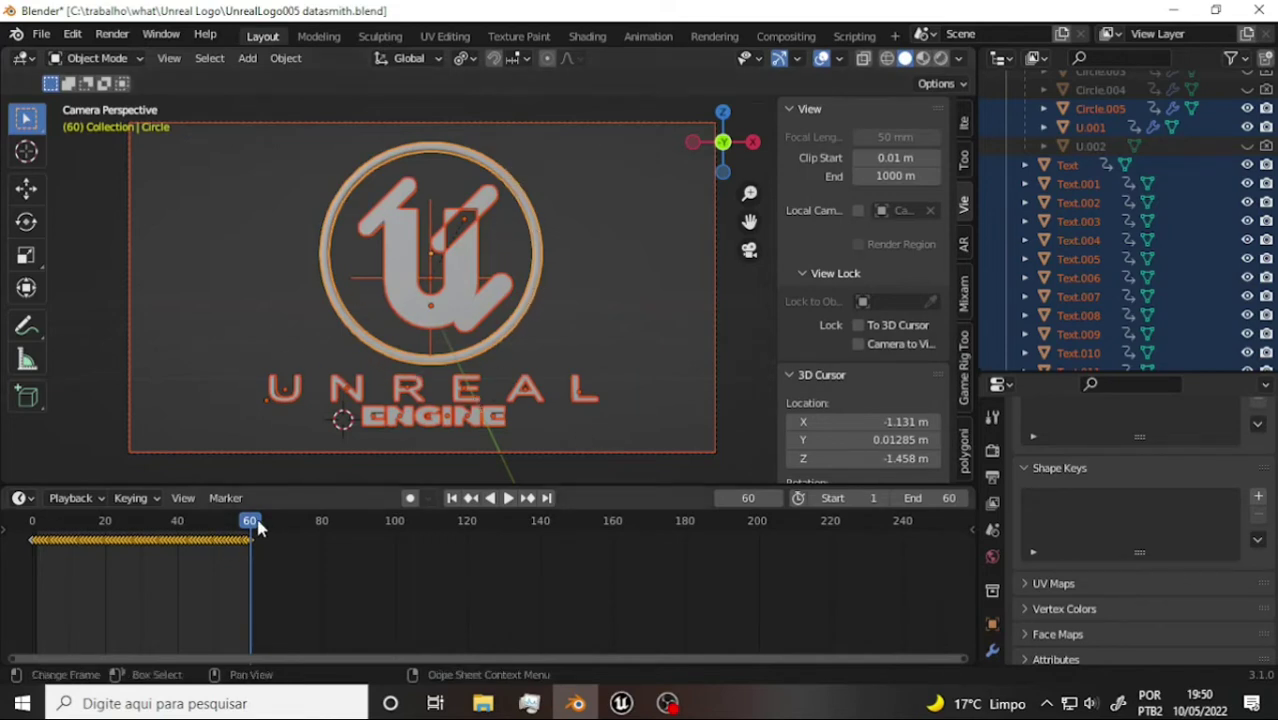
pyautogui.press('space')
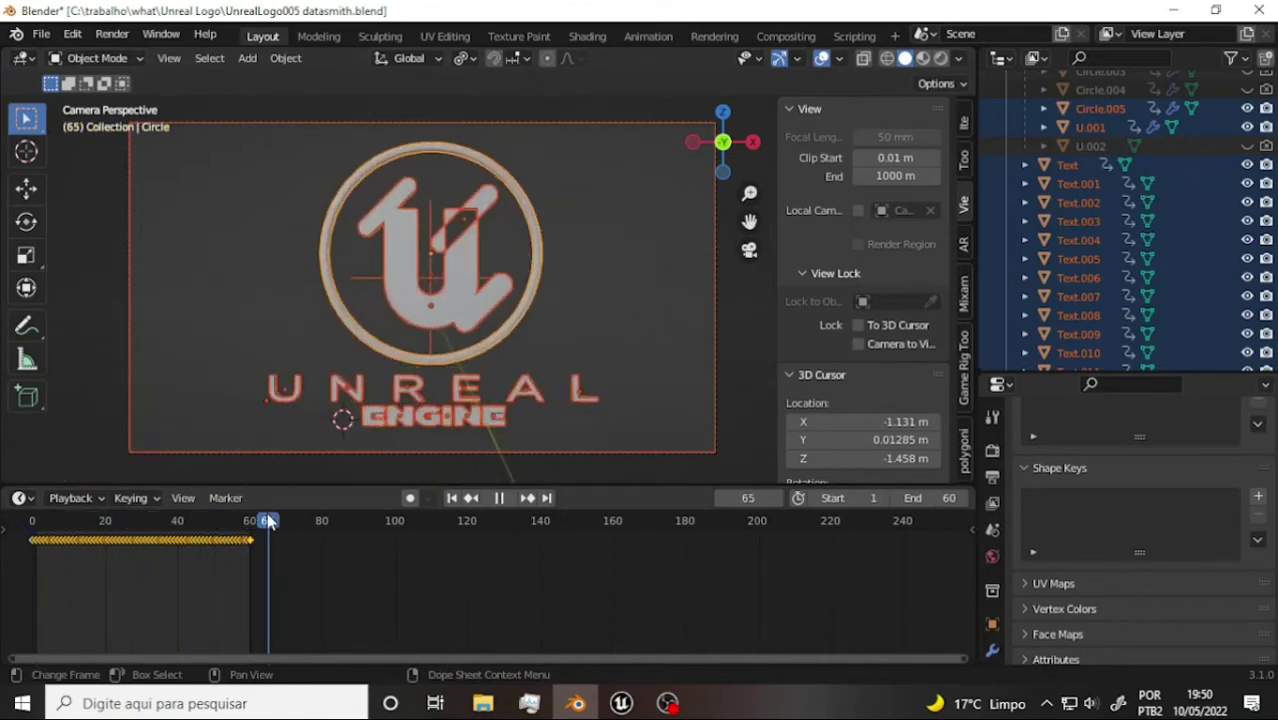
pyautogui.moveTo(268, 520); pyautogui.dragTo(254, 533)
pyautogui.press('Escape')
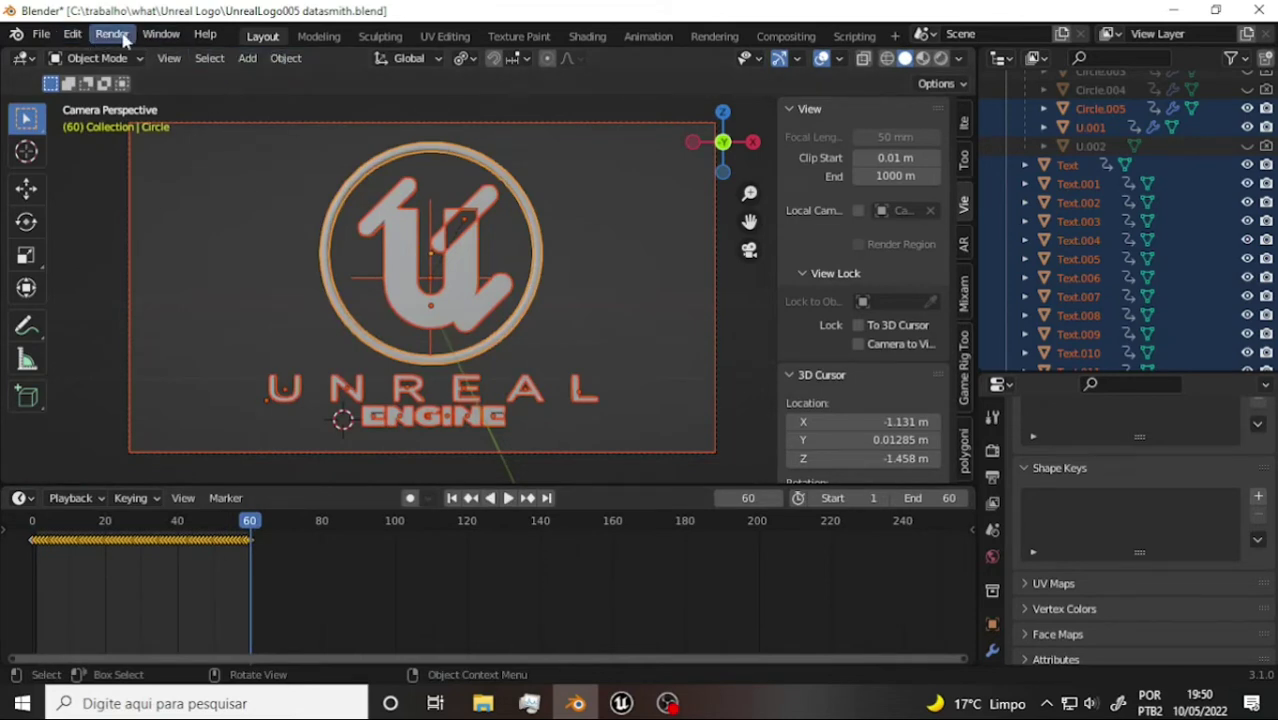
# Add a Quick Liquid effect to the logo and switch the viewport to Solid shading
pyautogui.click(287, 60)
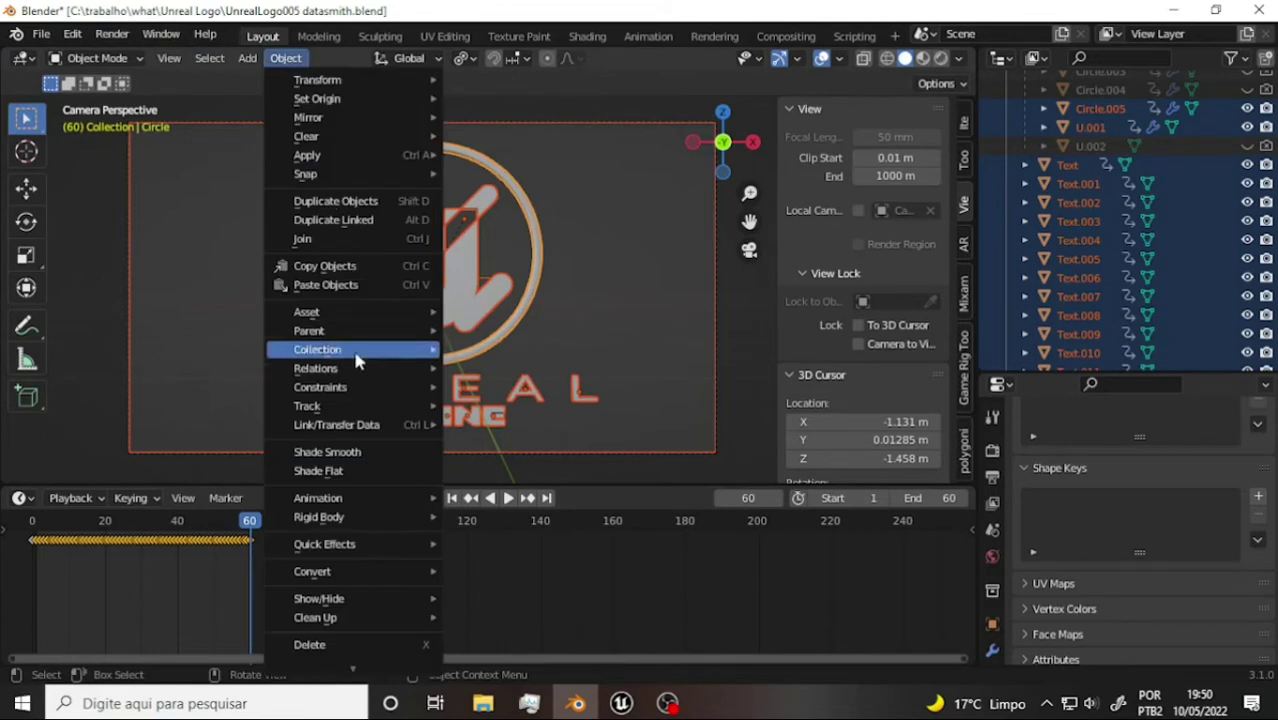
pyautogui.moveTo(352, 506)
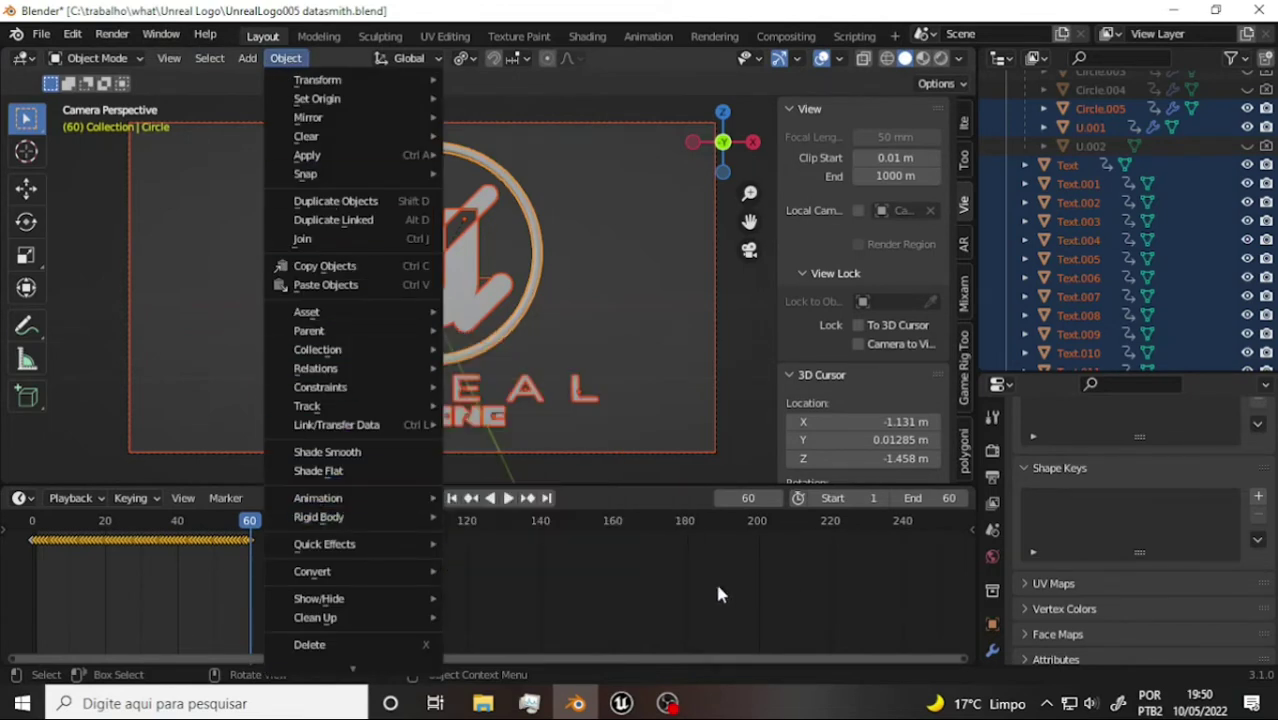
pyautogui.moveTo(340, 543)
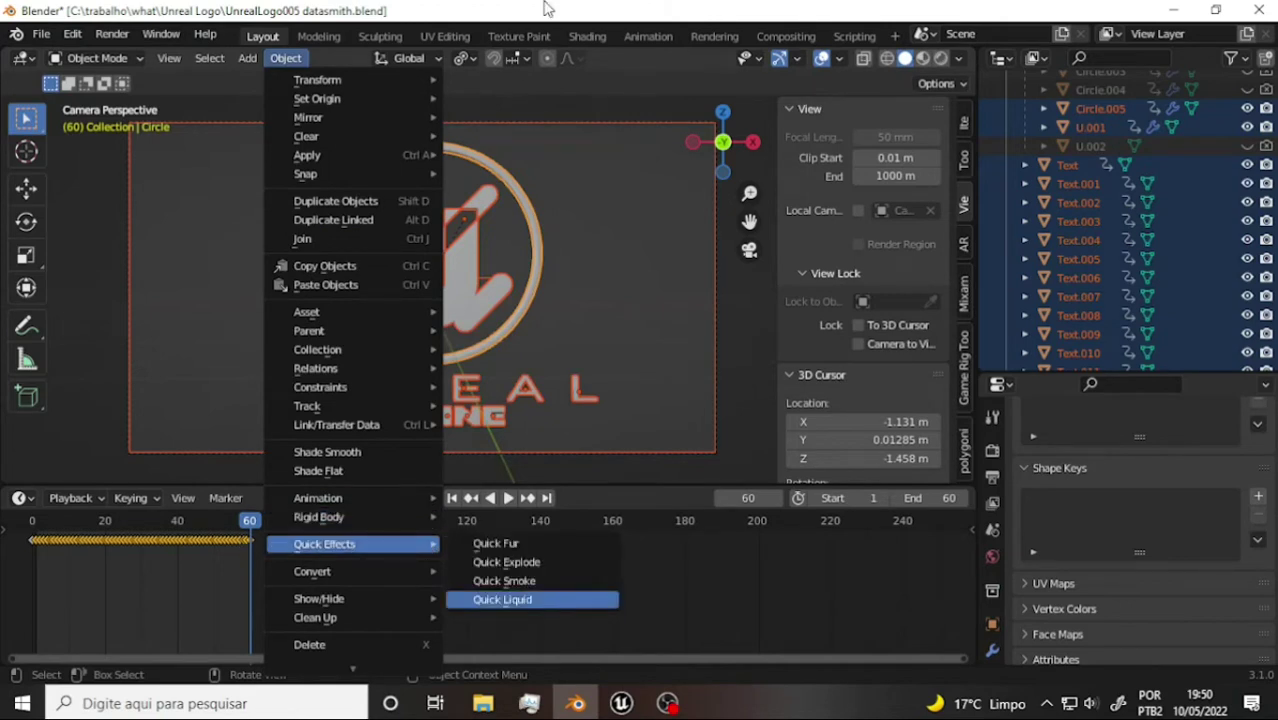
pyautogui.press('Return')
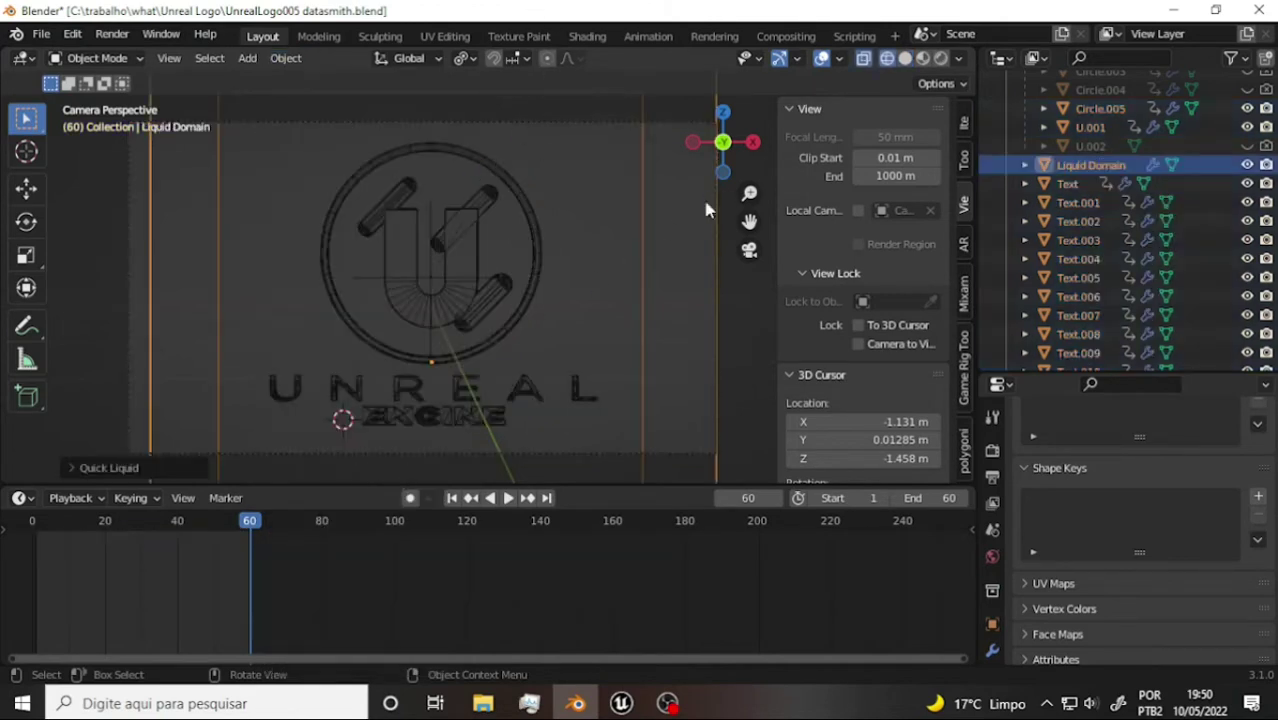
pyautogui.press('z')
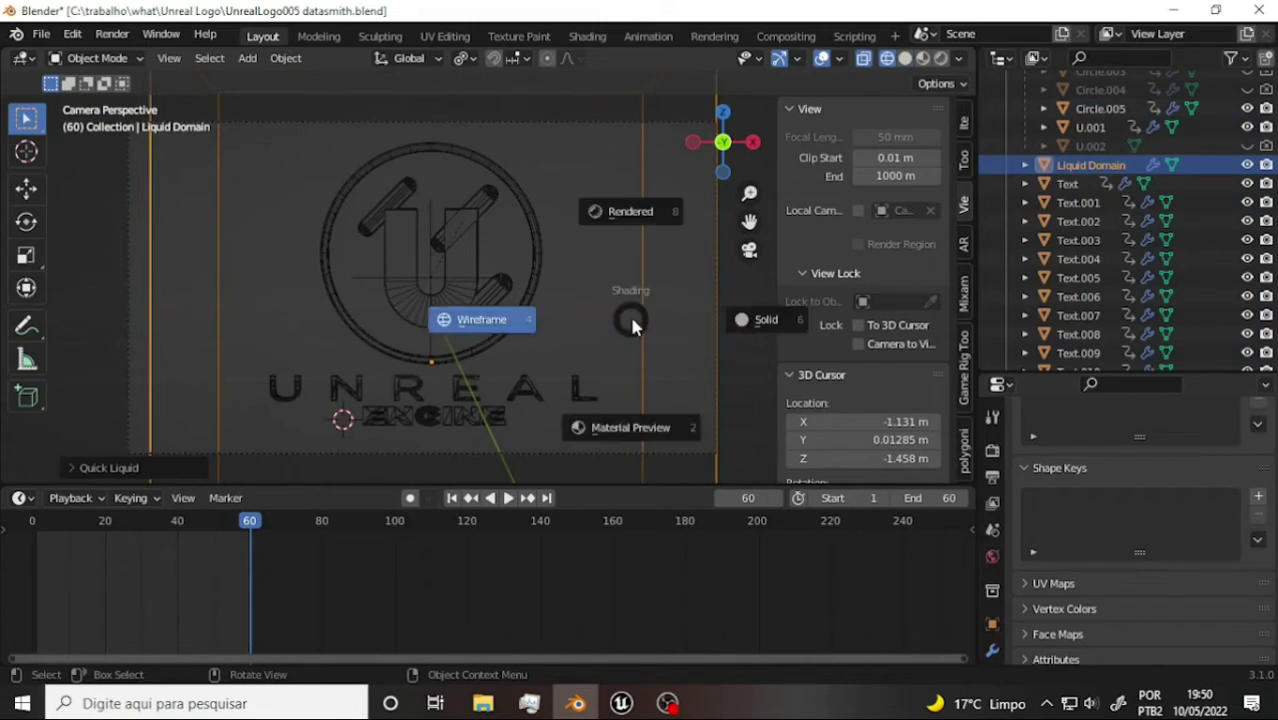
pyautogui.click(754, 330)
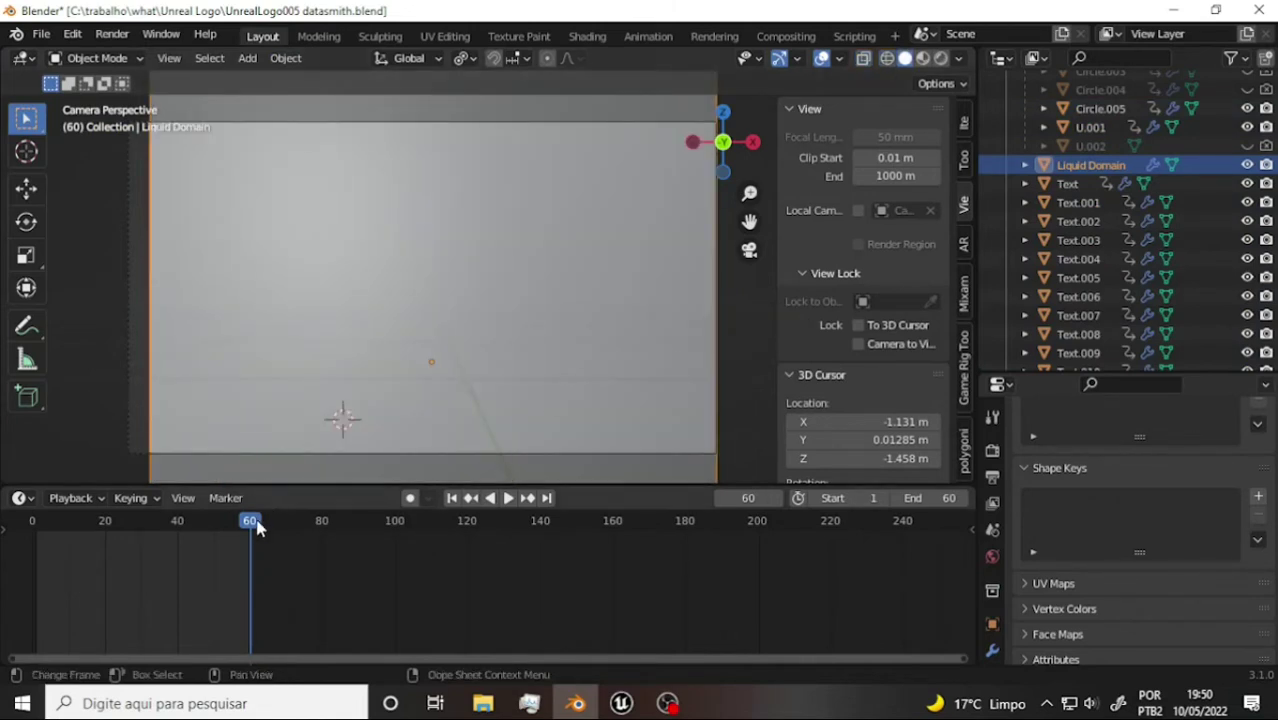
# Play the liquid simulation, then delete the Liquid Domain object
pyautogui.press('space')
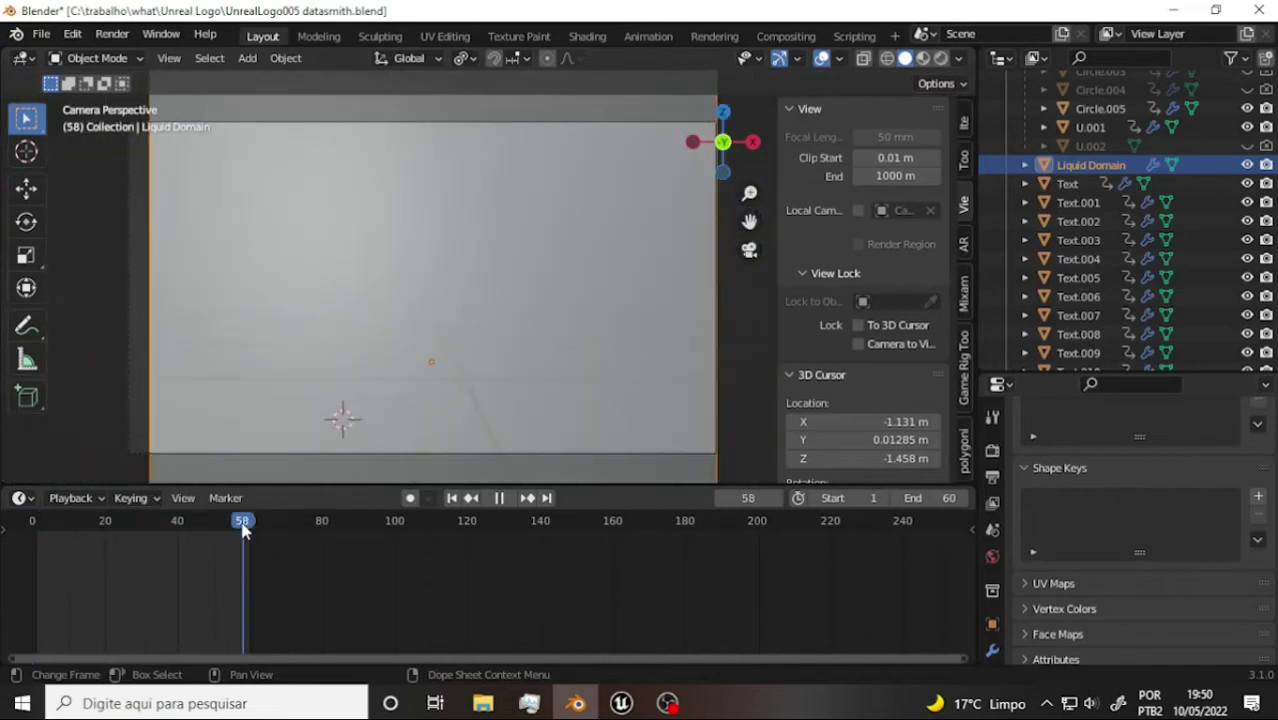
pyautogui.press('Escape')
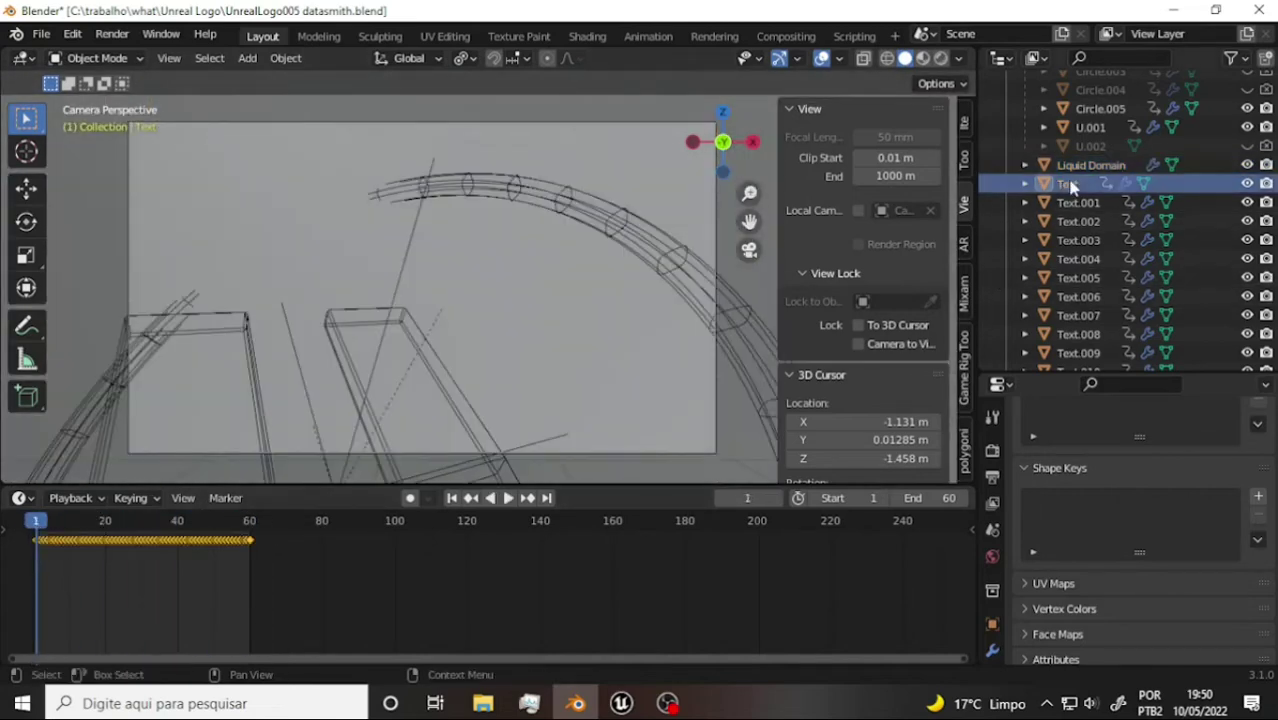
pyautogui.press('Delete')
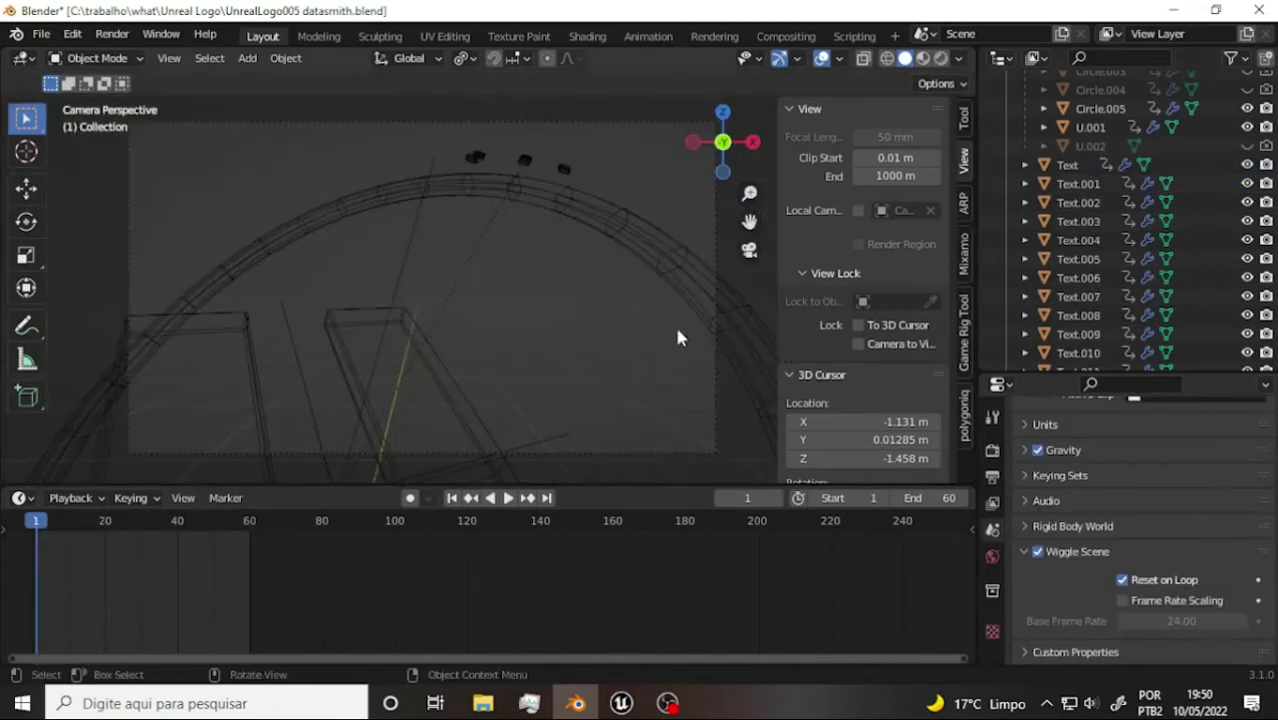
pyautogui.press('z')
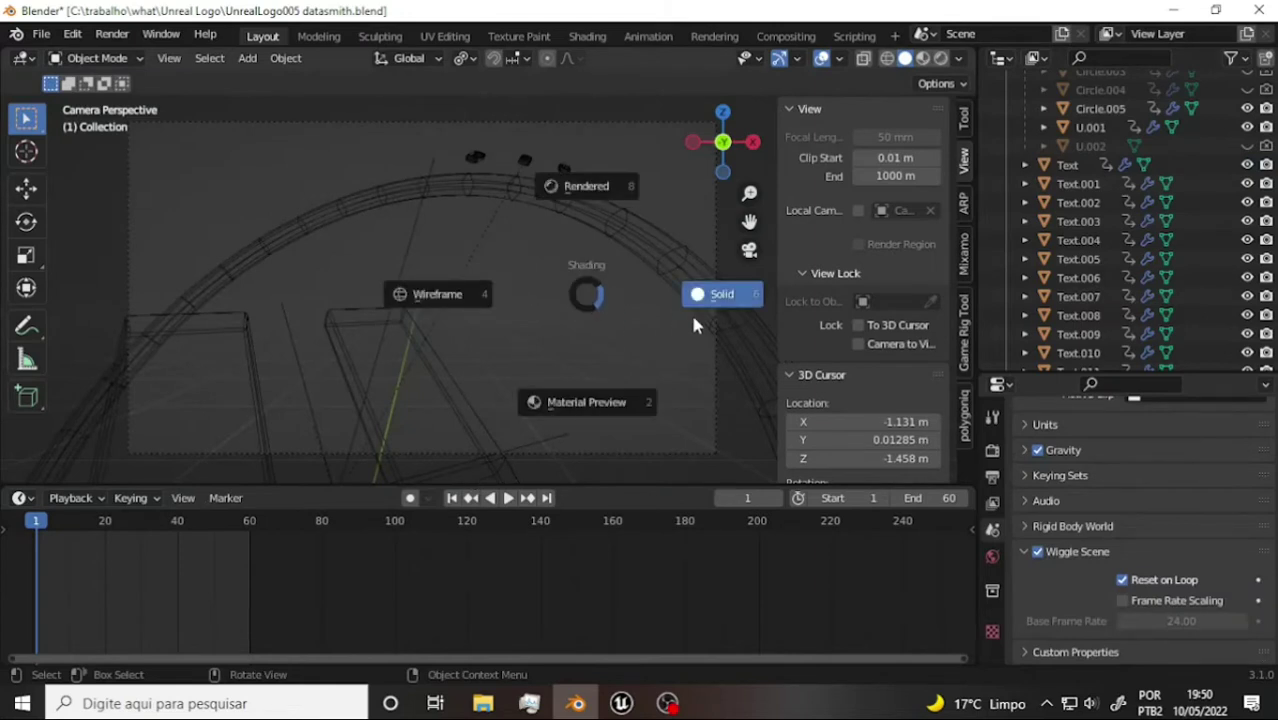
pyautogui.click(724, 296)
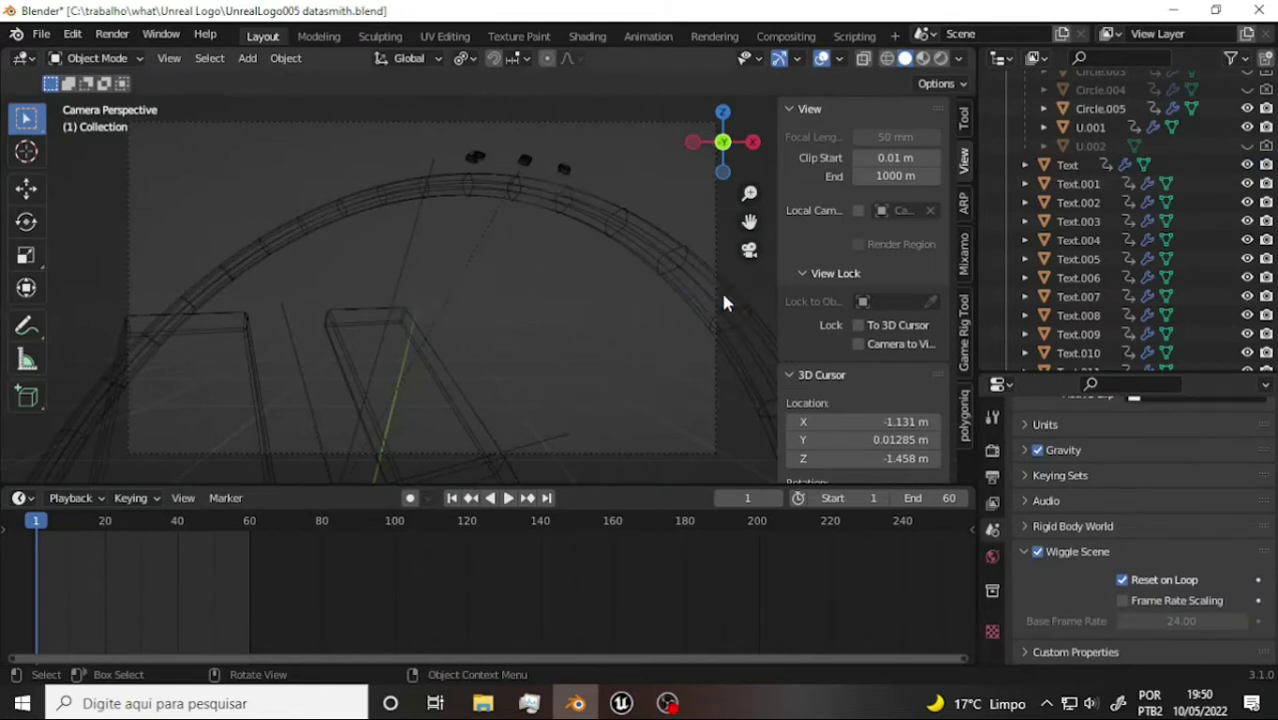
# Play the logo animation to frame 58 and switch to Material Preview shading
pyautogui.rightClick(531, 360)
pyautogui.press('space')
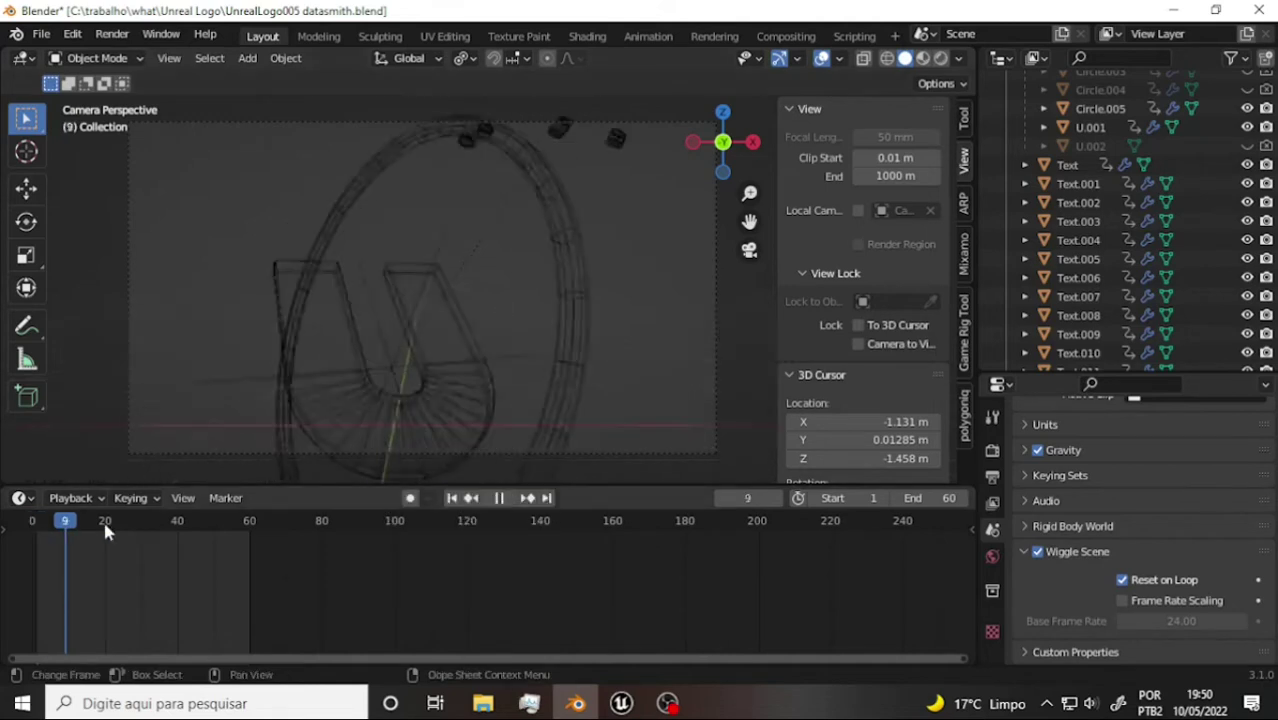
pyautogui.press('space')
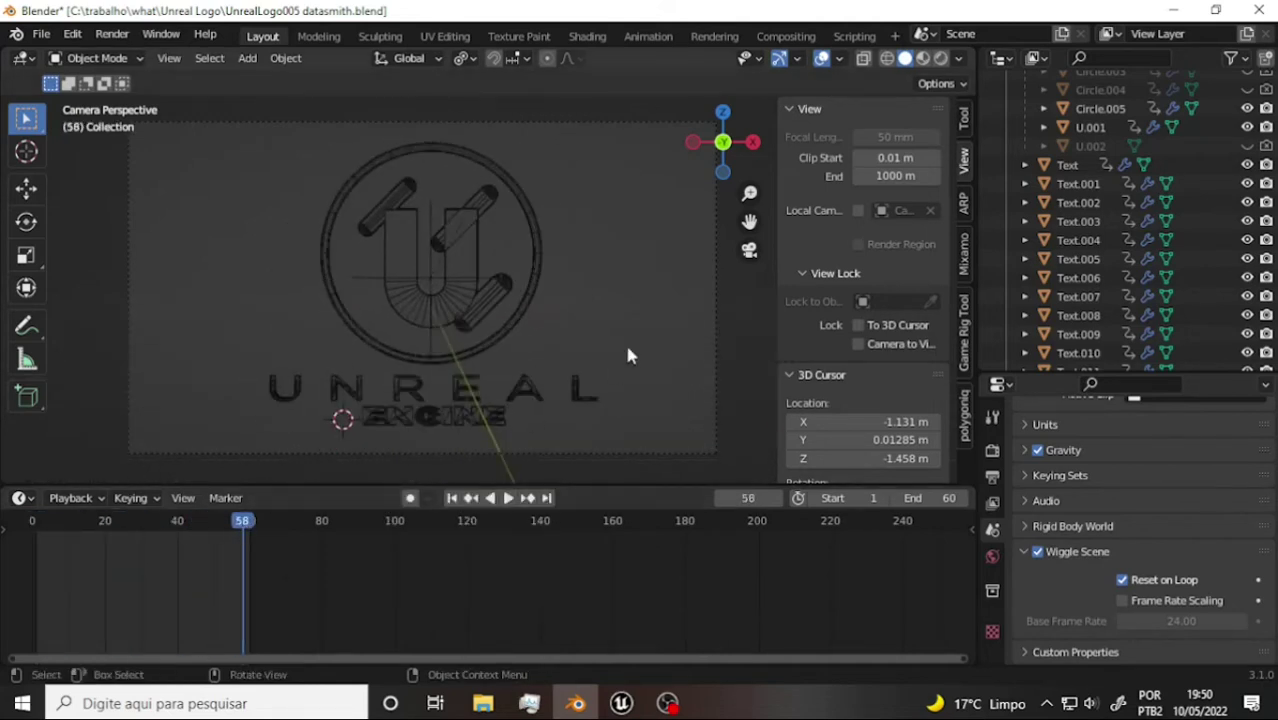
pyautogui.press('z')
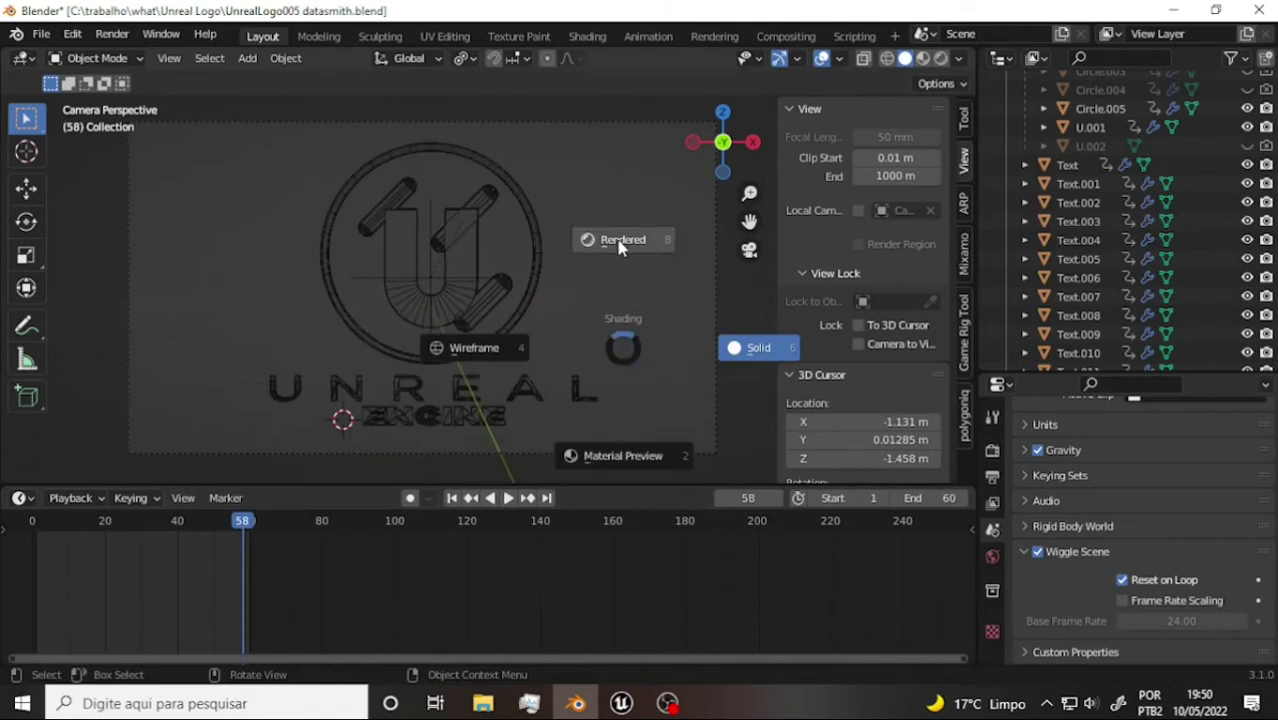
pyautogui.click(625, 460)
# Select the U logo object U.001, enable X-ray, and bring up File > Open Recent
pyautogui.click(1078, 202)
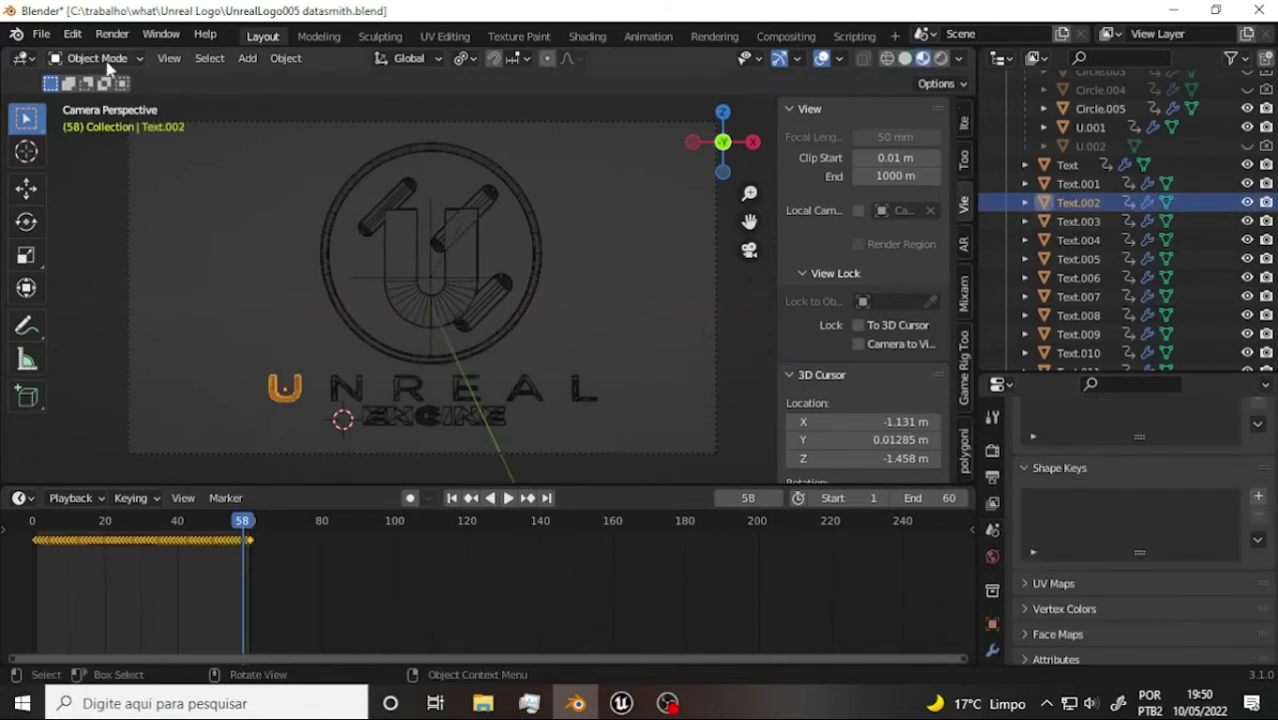
pyautogui.click(418, 265)
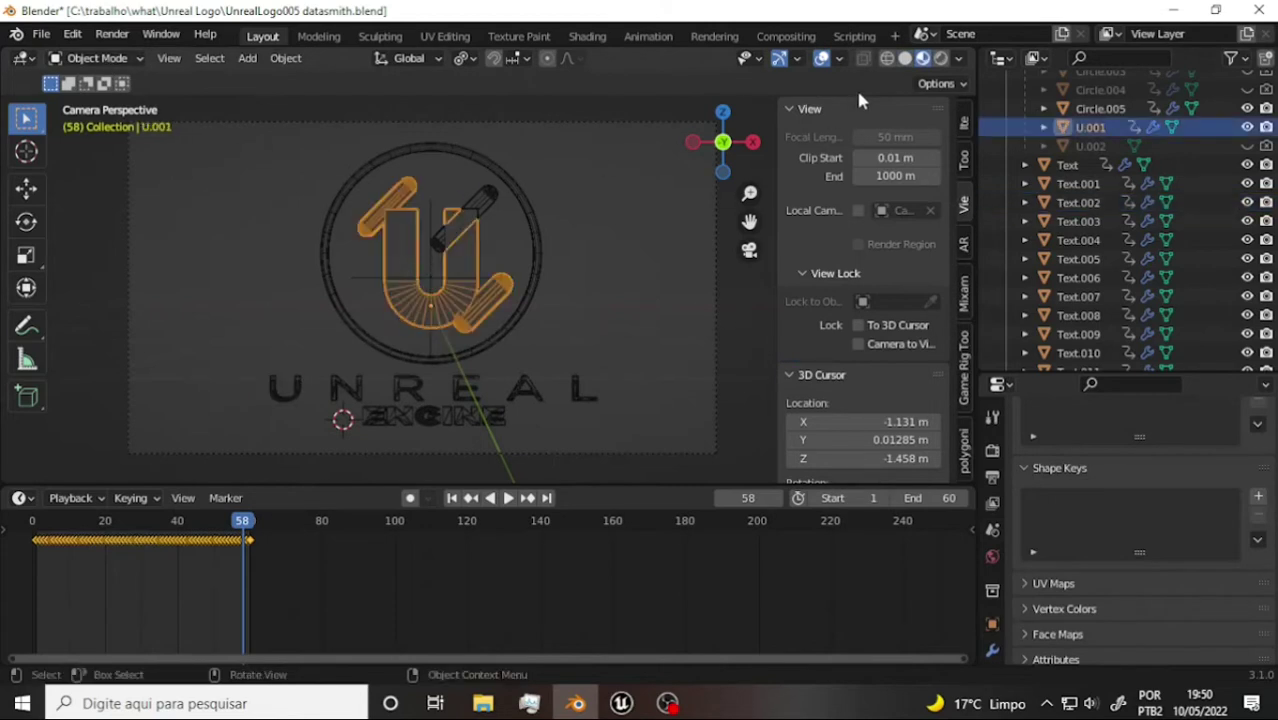
pyautogui.click(864, 59)
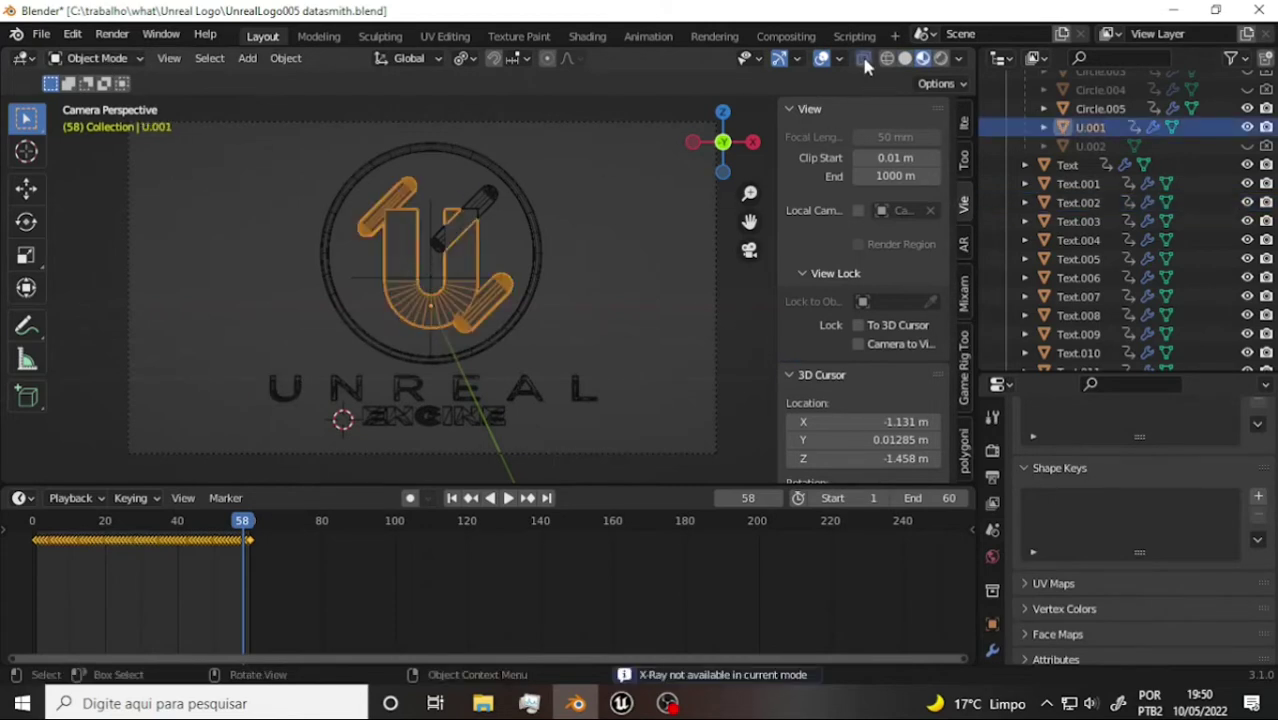
pyautogui.click(40, 34)
# Reload UnrealLogo005 datasmith.blend from recent files, discarding current changes
pyautogui.moveTo(100, 90)
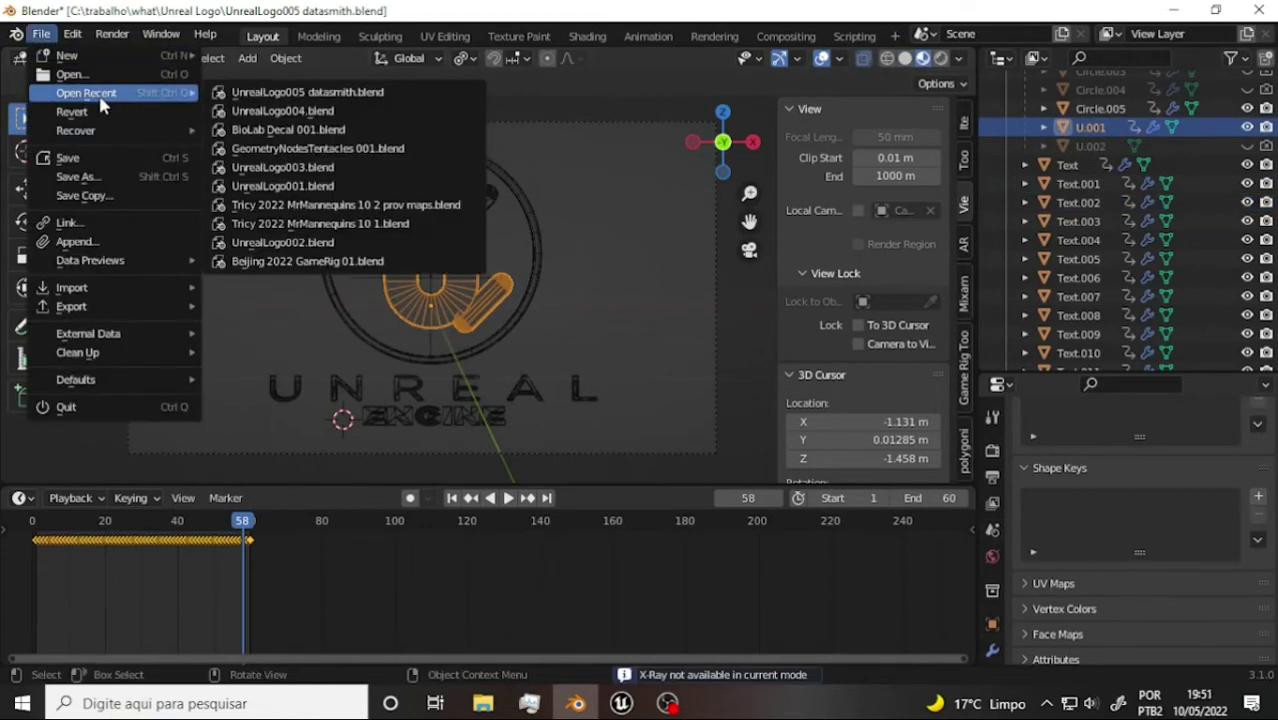
pyautogui.click(308, 90)
pyautogui.click(674, 386)
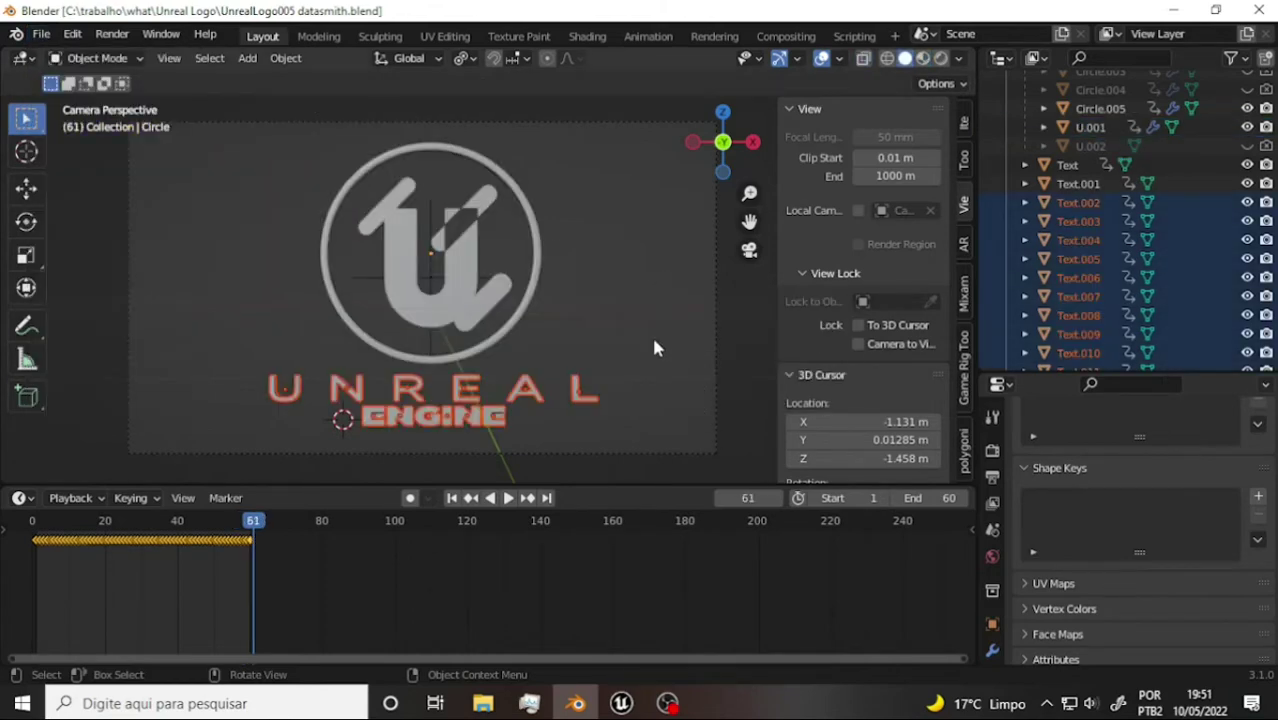
# Play the logo animation, stop at frame 59, and select all objects
pyautogui.press('space')
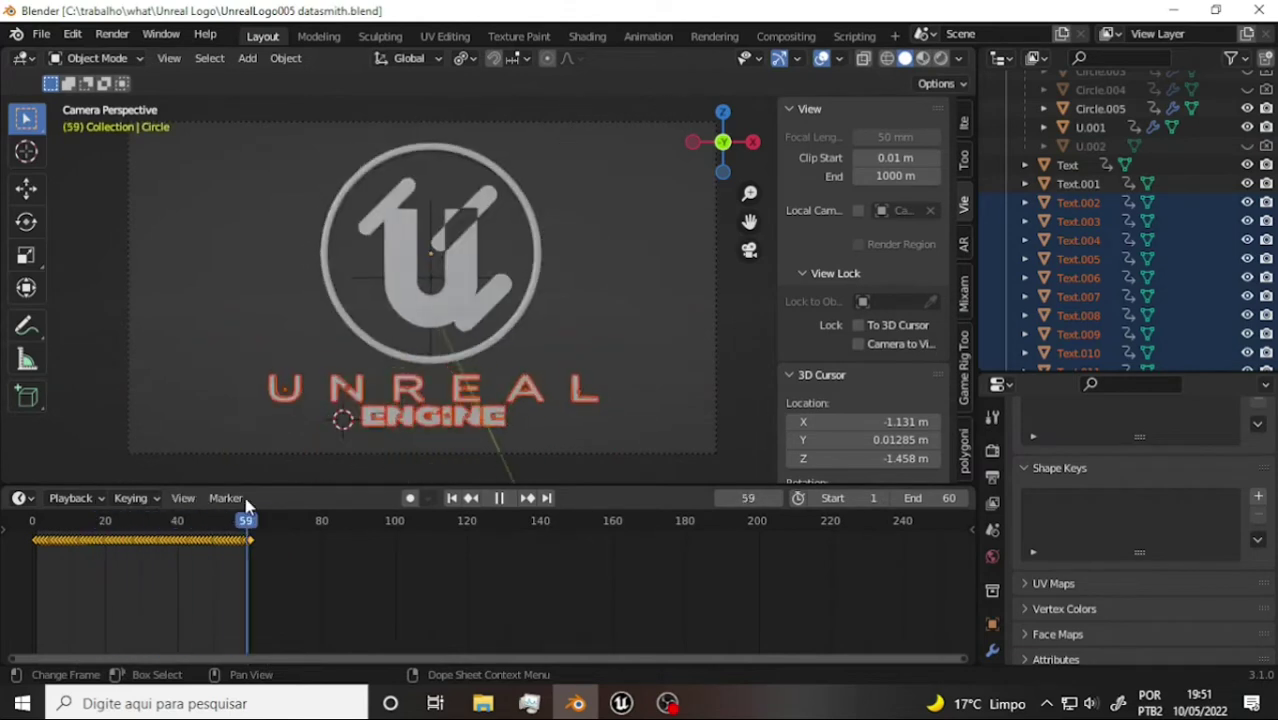
pyautogui.press('space')
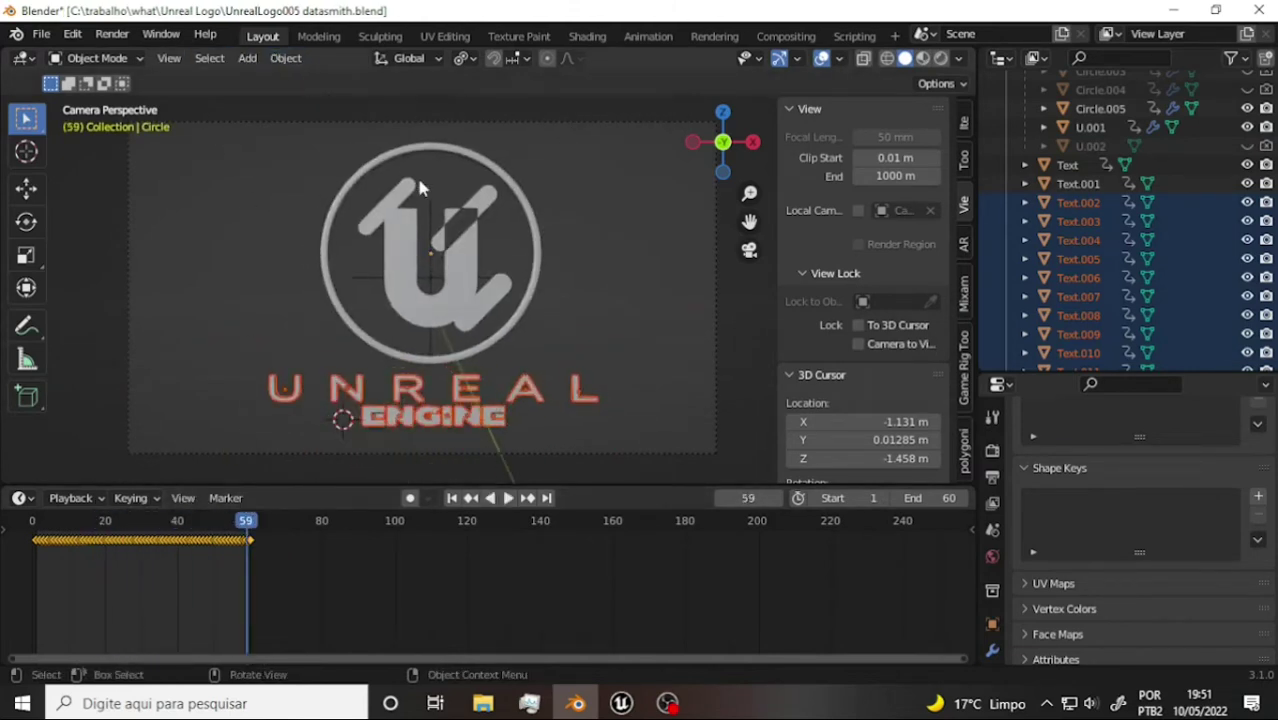
pyautogui.press('a')
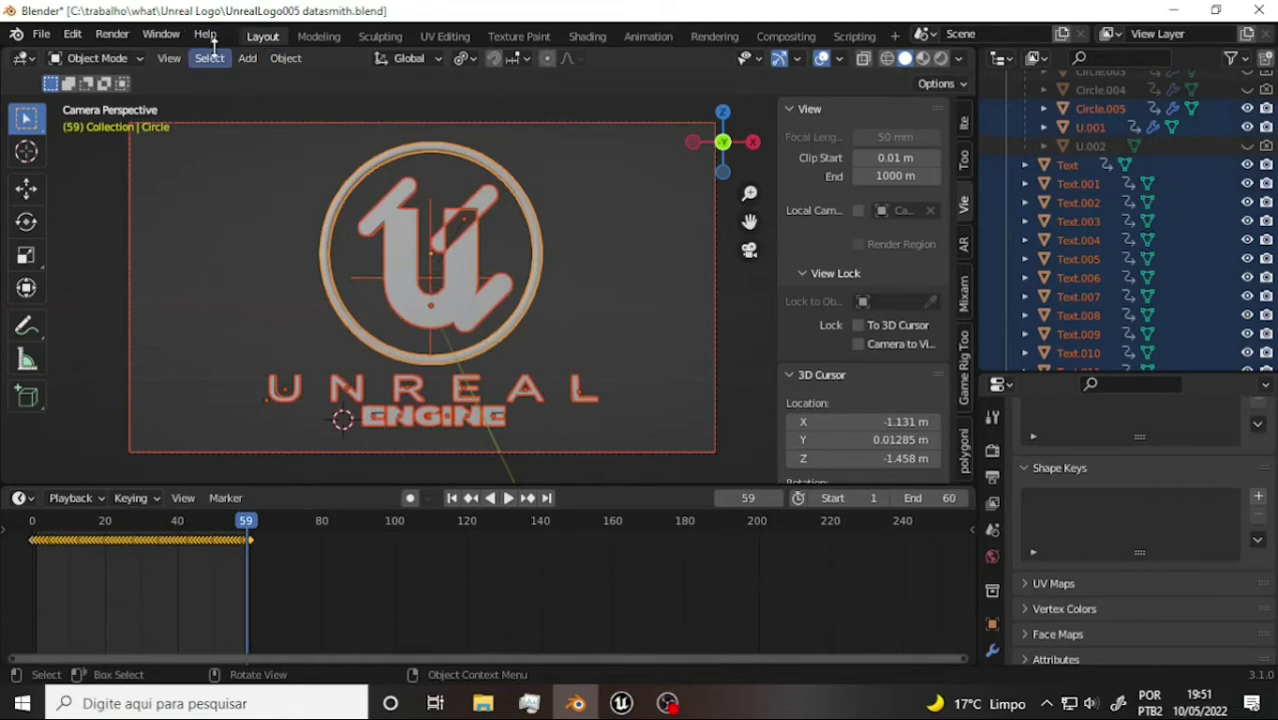
# Check the Object menu's animation options, then play the logo and stop at frame 55
pyautogui.click(285, 58)
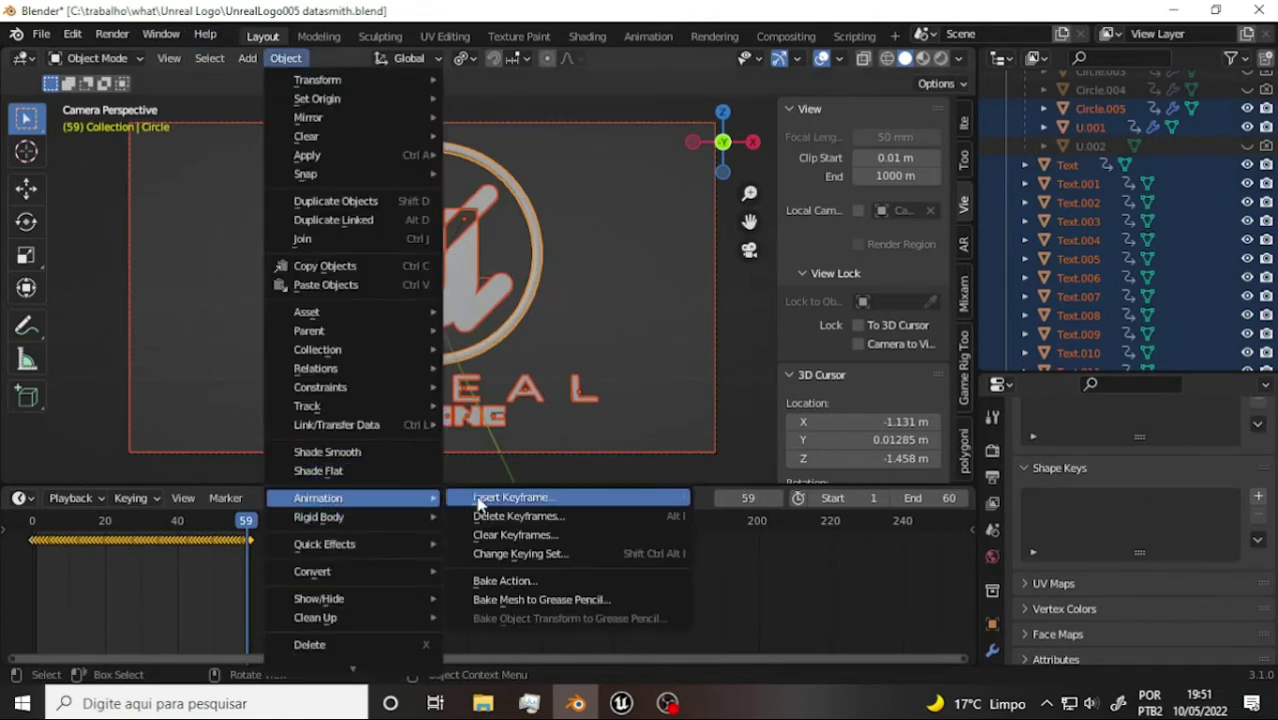
pyautogui.press('Escape')
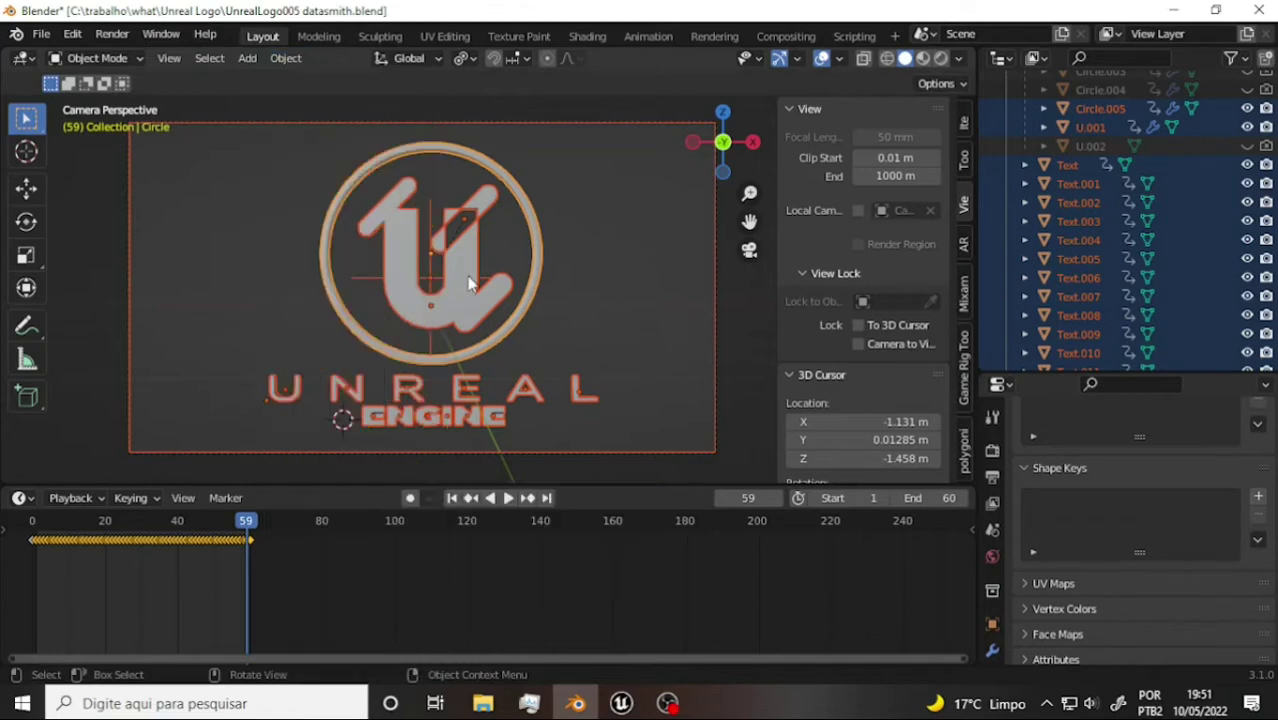
pyautogui.press('space')
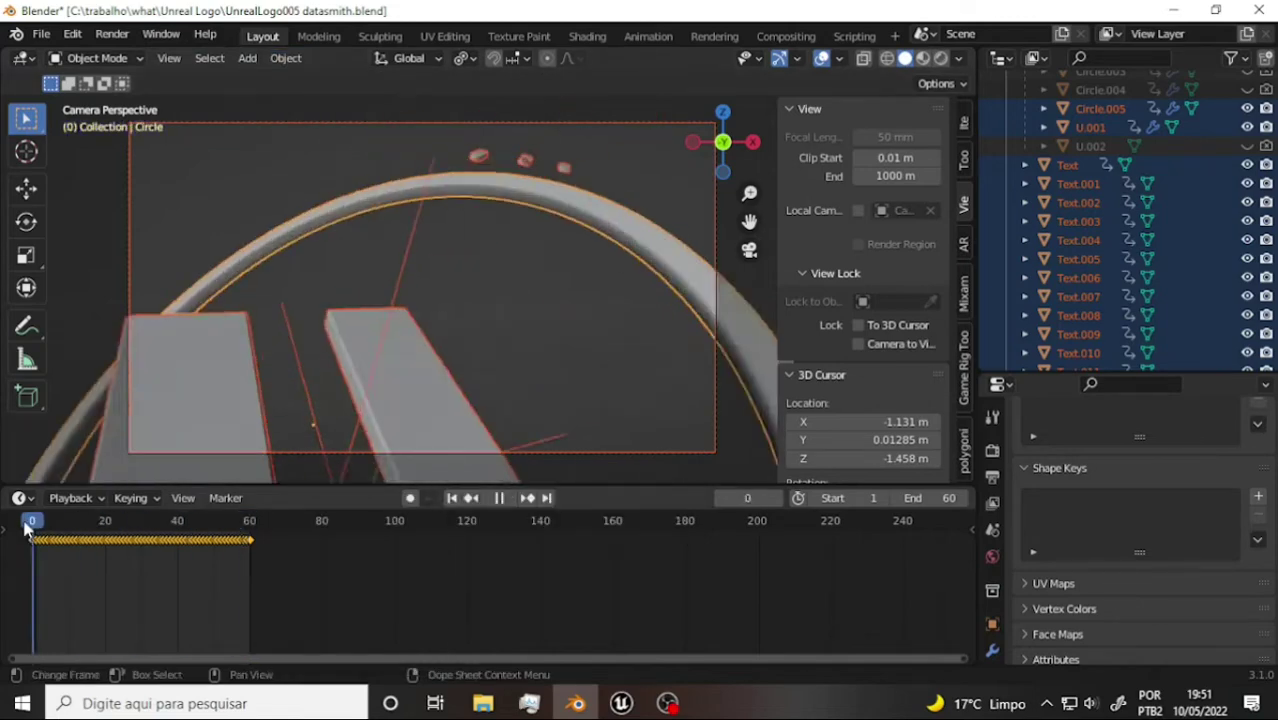
pyautogui.press('space')
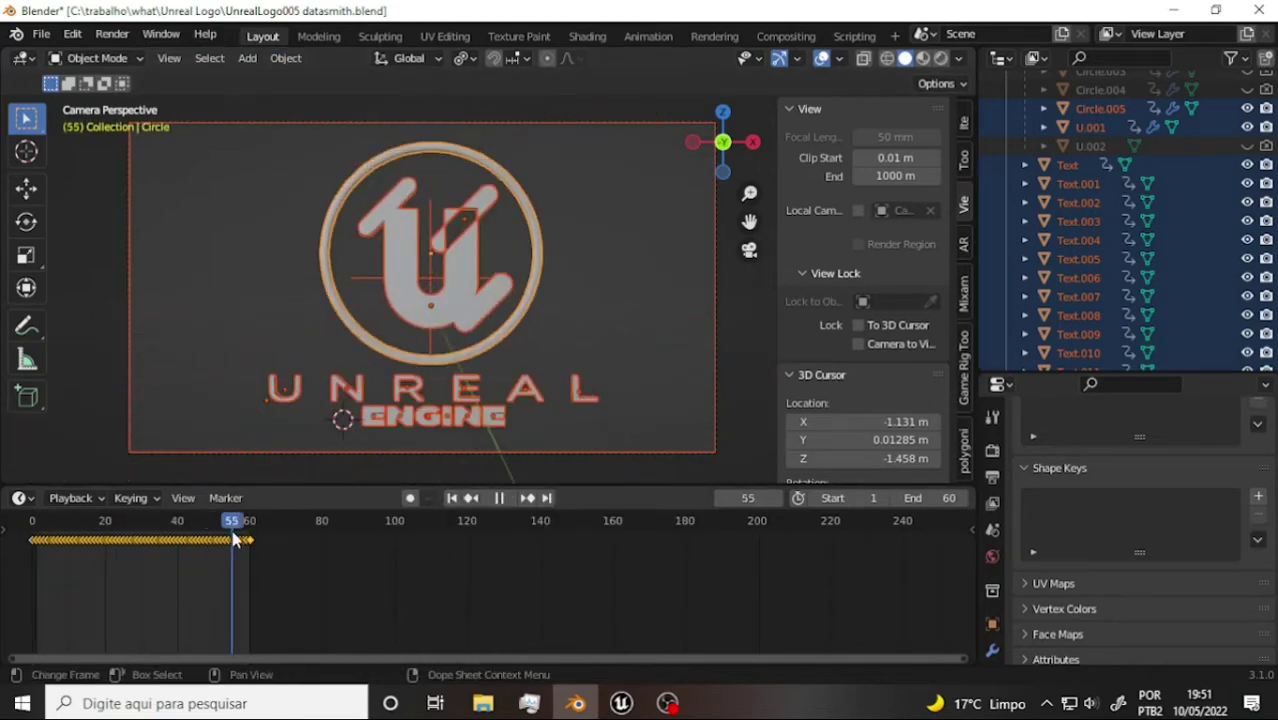
pyautogui.click(72, 36)
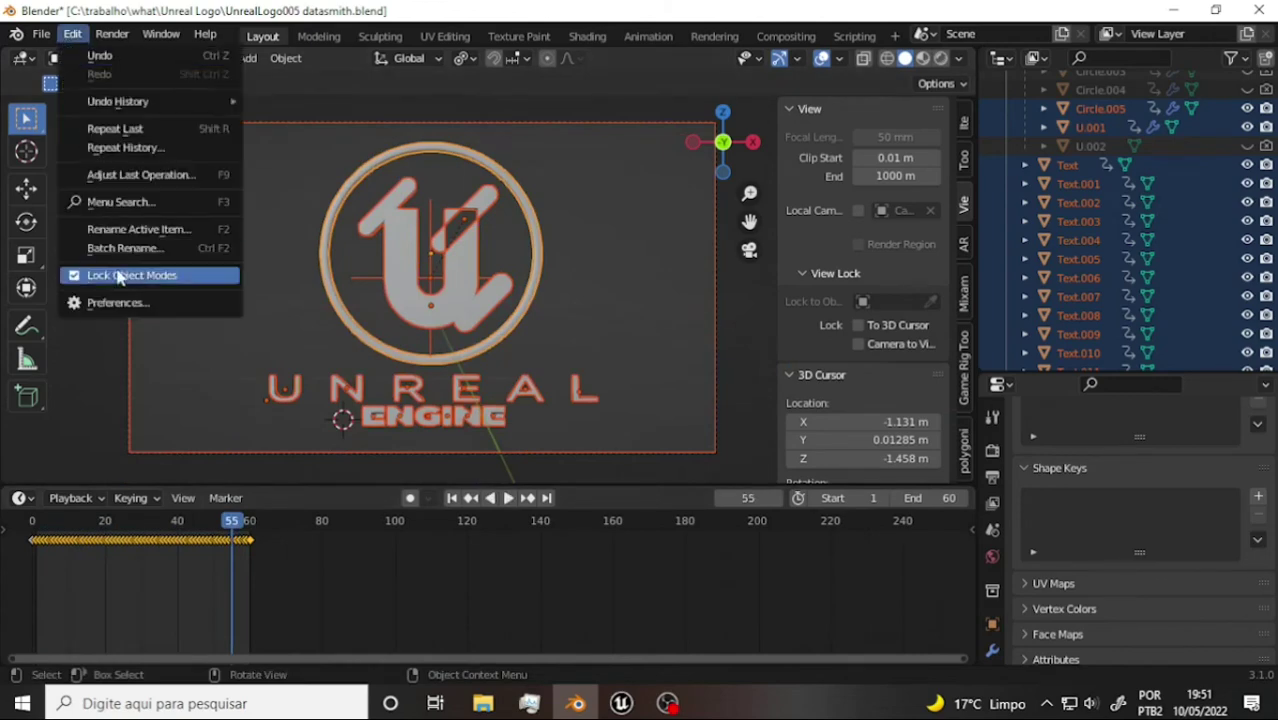
# In Add-ons preferences, browse Program Files > Blender Foundation for an add-on, then cancel the install
pyautogui.click(130, 302)
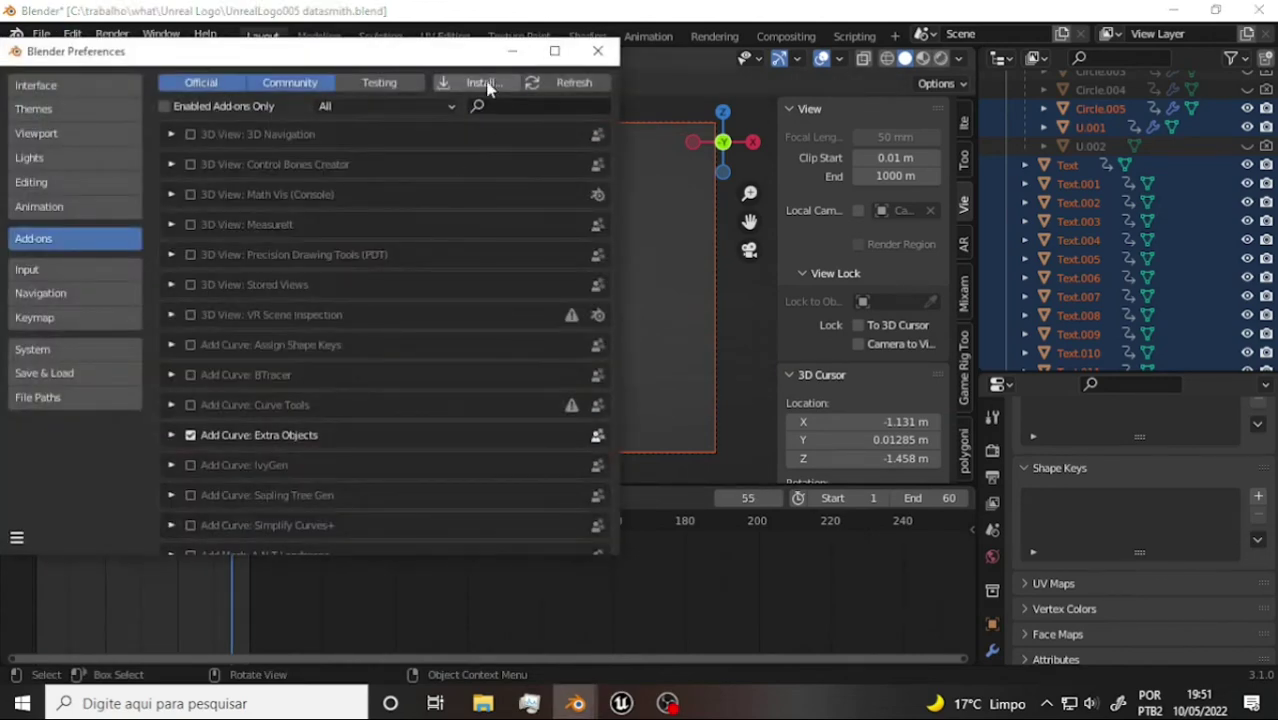
pyautogui.click(480, 83)
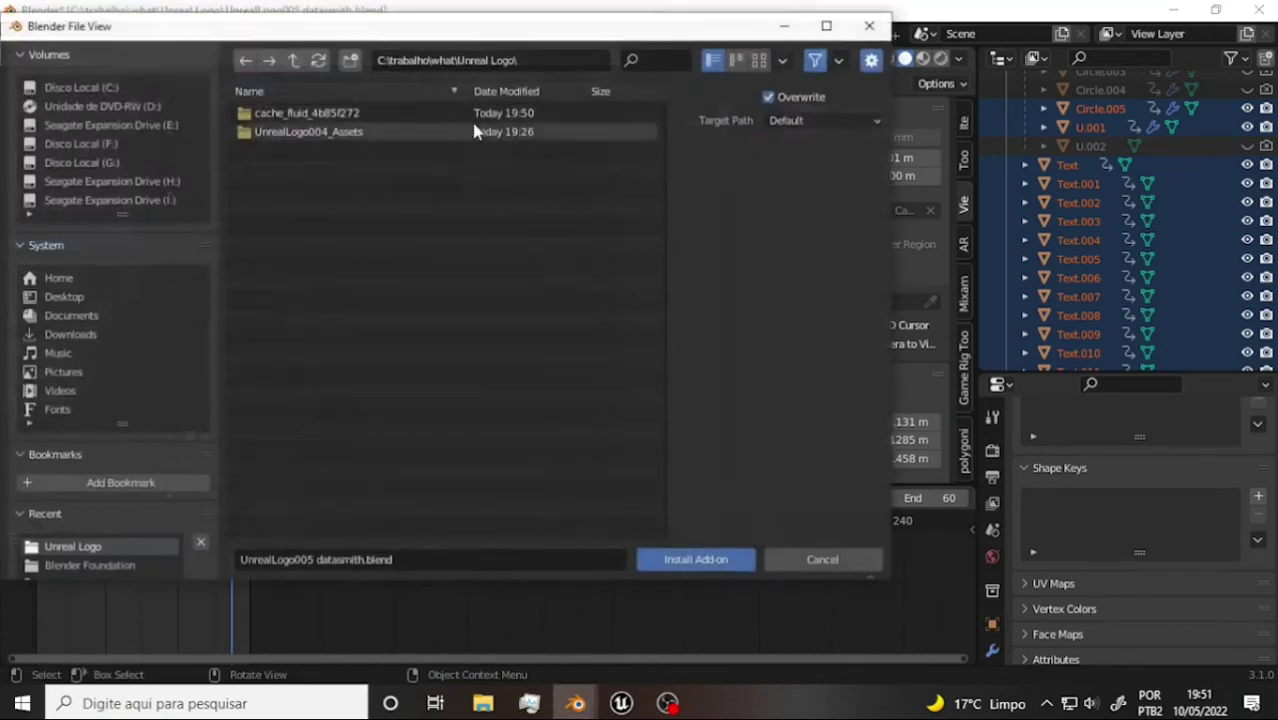
pyautogui.click(86, 89)
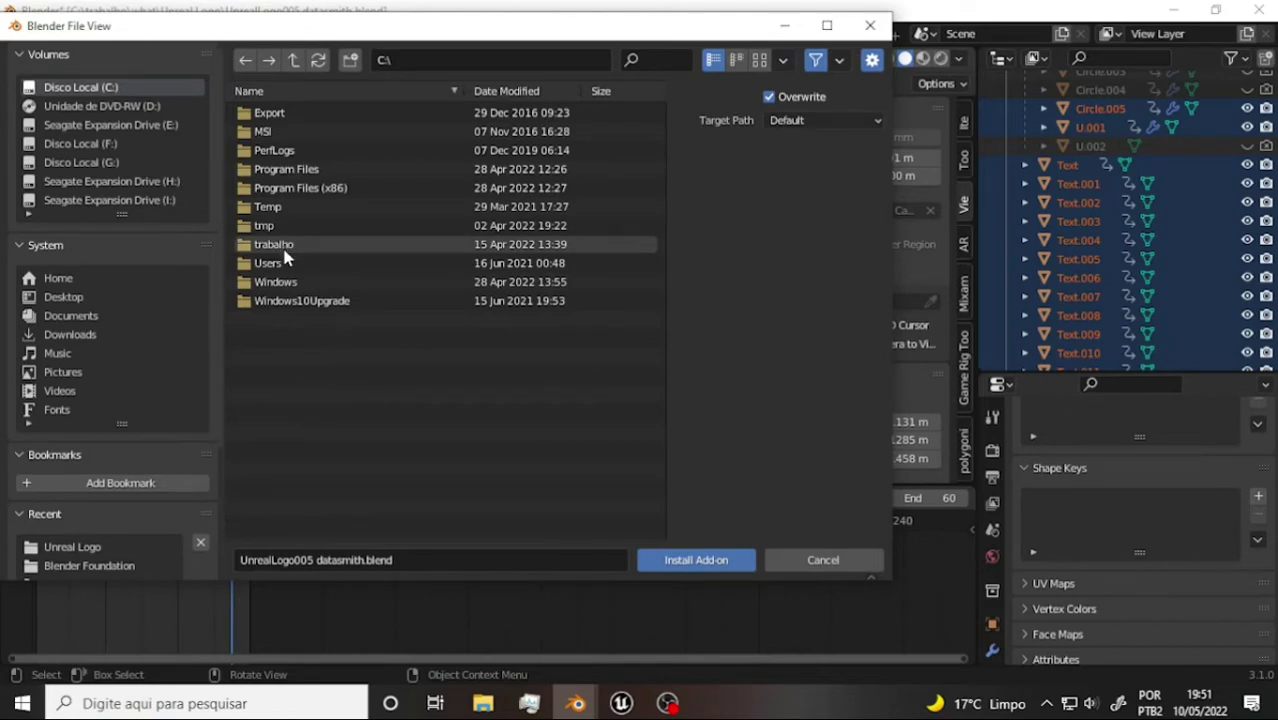
pyautogui.doubleClick(285, 169)
pyautogui.click(274, 207)
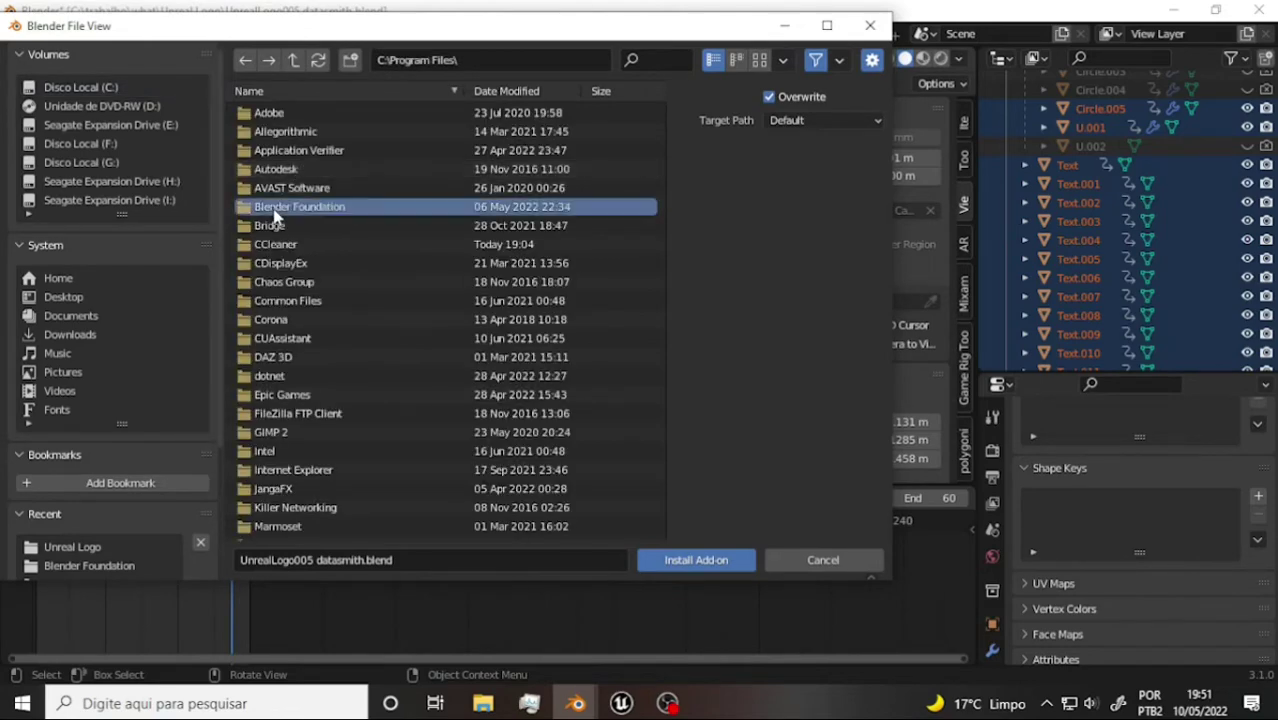
pyautogui.doubleClick(276, 210)
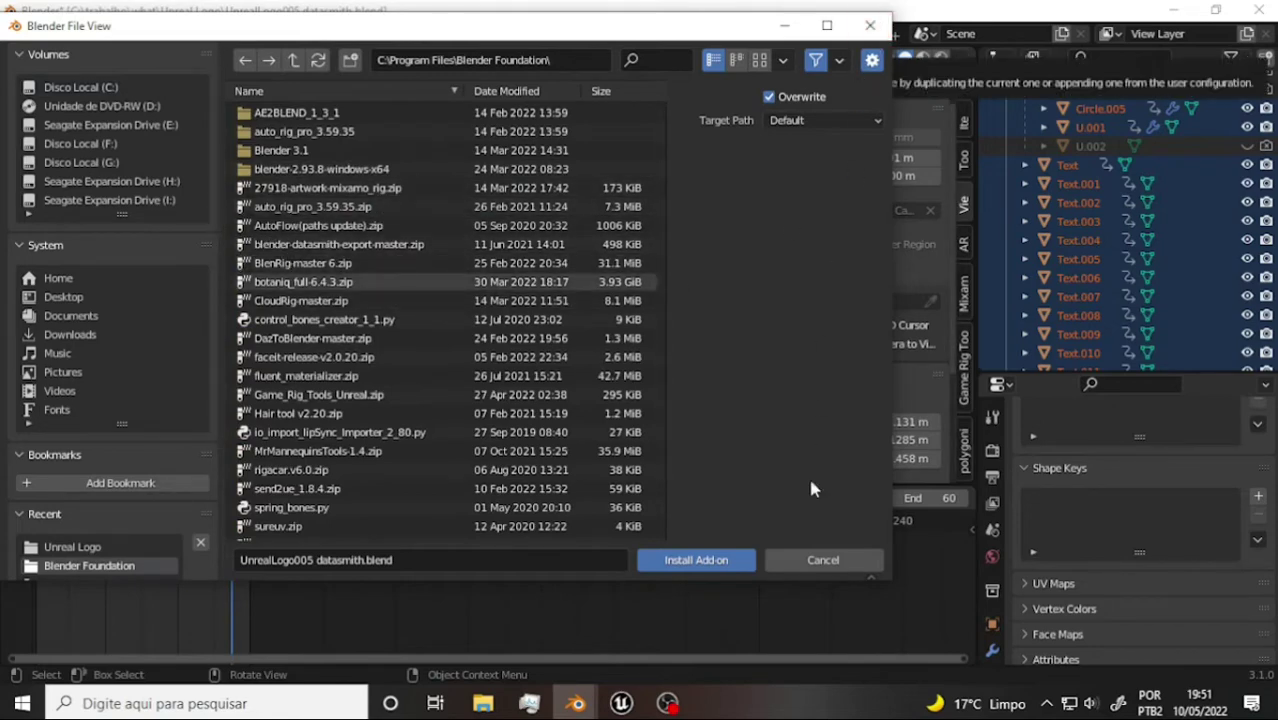
pyautogui.click(826, 561)
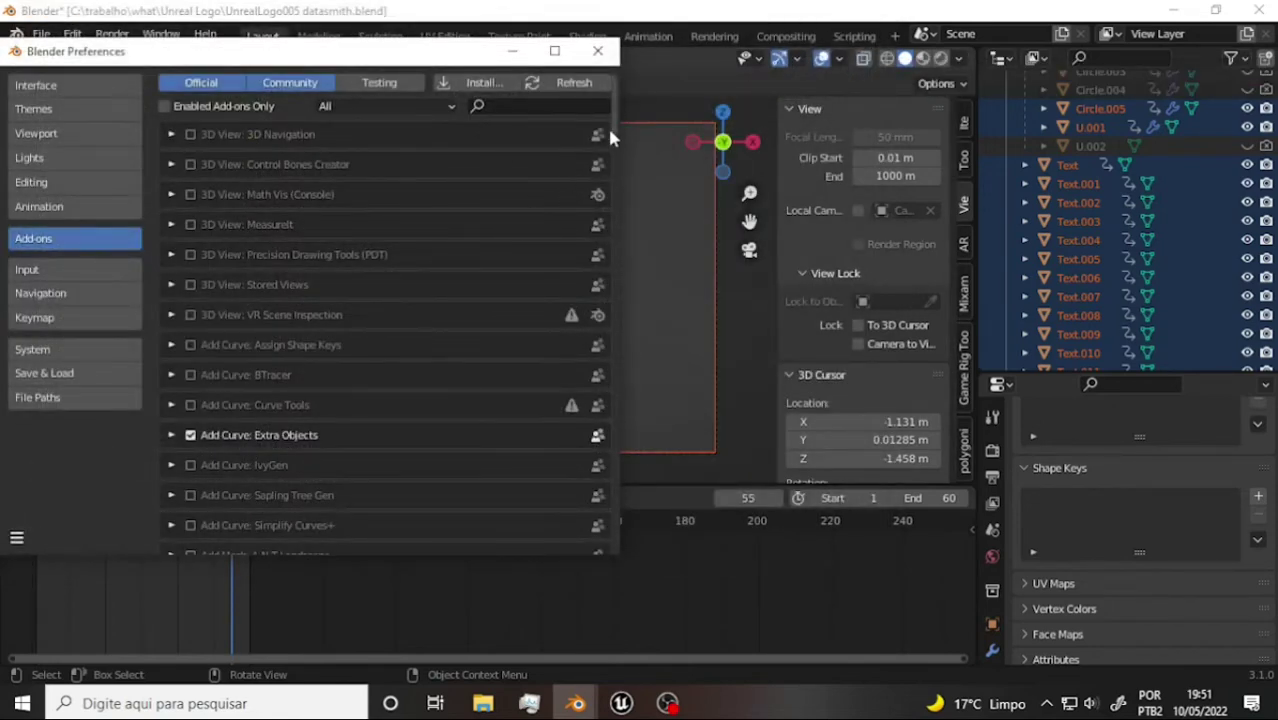
# Find the Unreal Datasmith format add-on, close Preferences, check File > Export, and switch to Unreal
pyautogui.moveTo(610, 133); pyautogui.dragTo(610, 345)
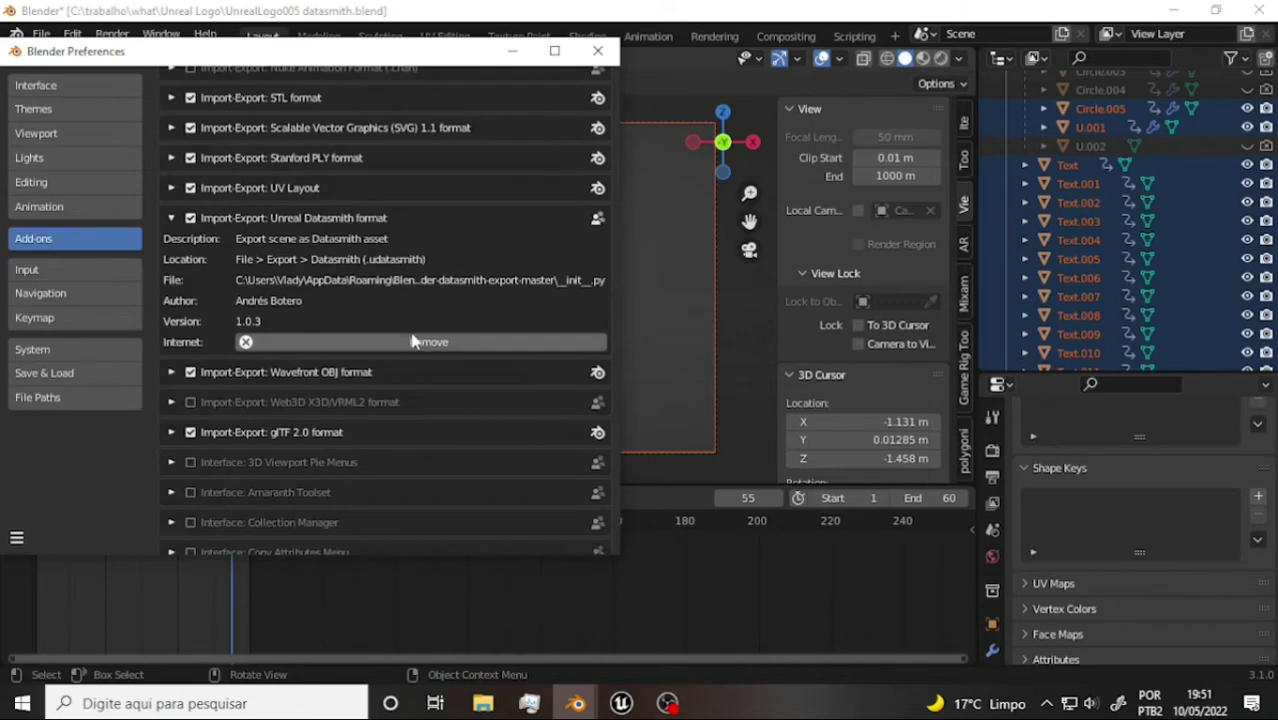
pyautogui.click(600, 51)
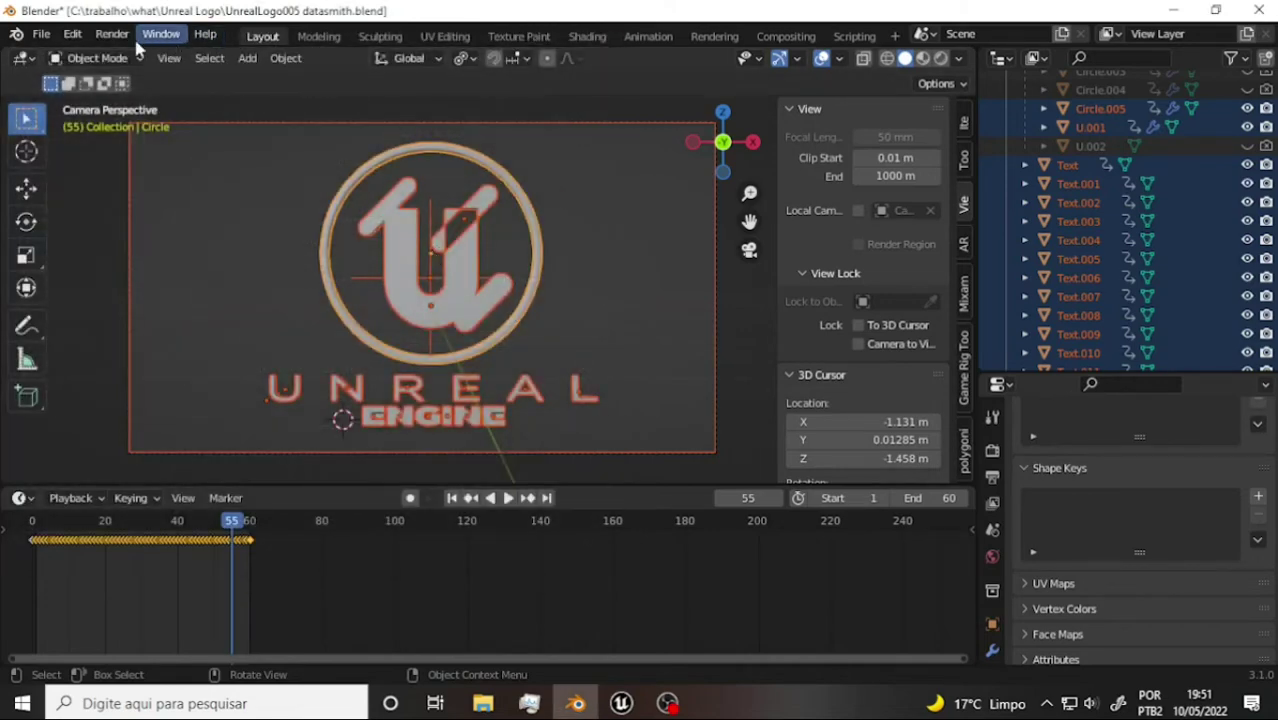
pyautogui.click(72, 34)
pyautogui.moveTo(40, 38)
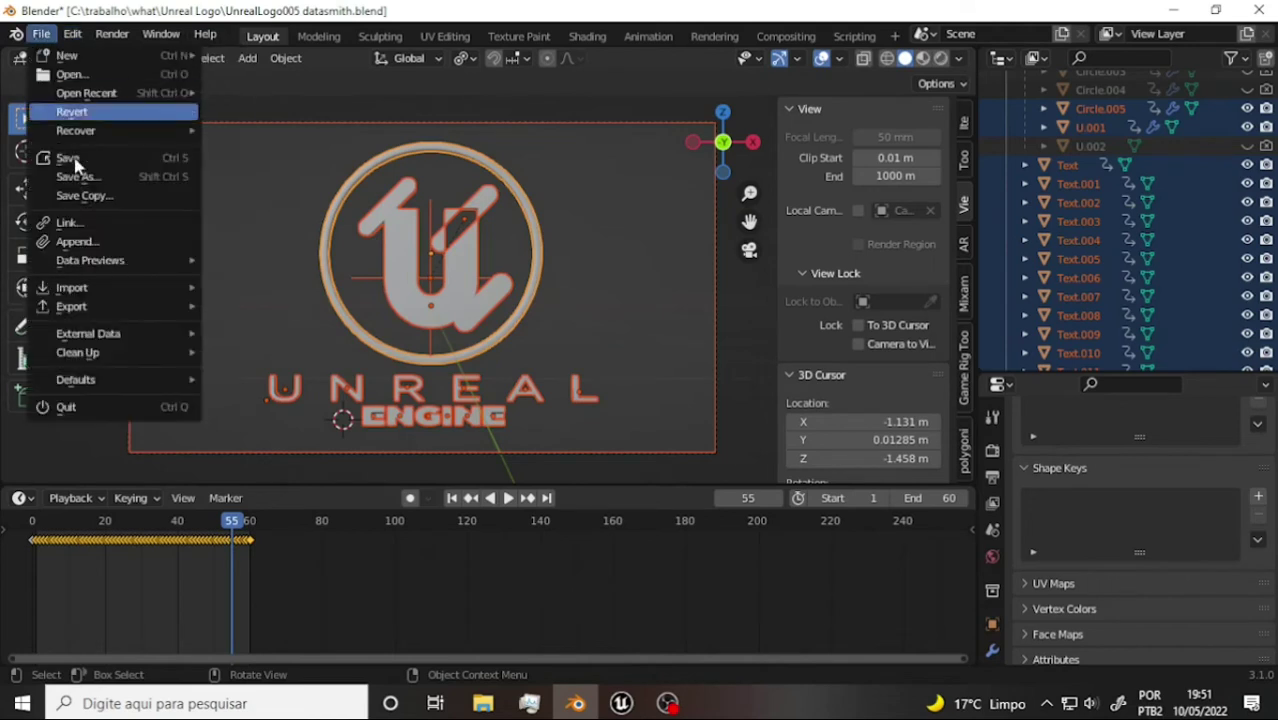
pyautogui.moveTo(150, 307)
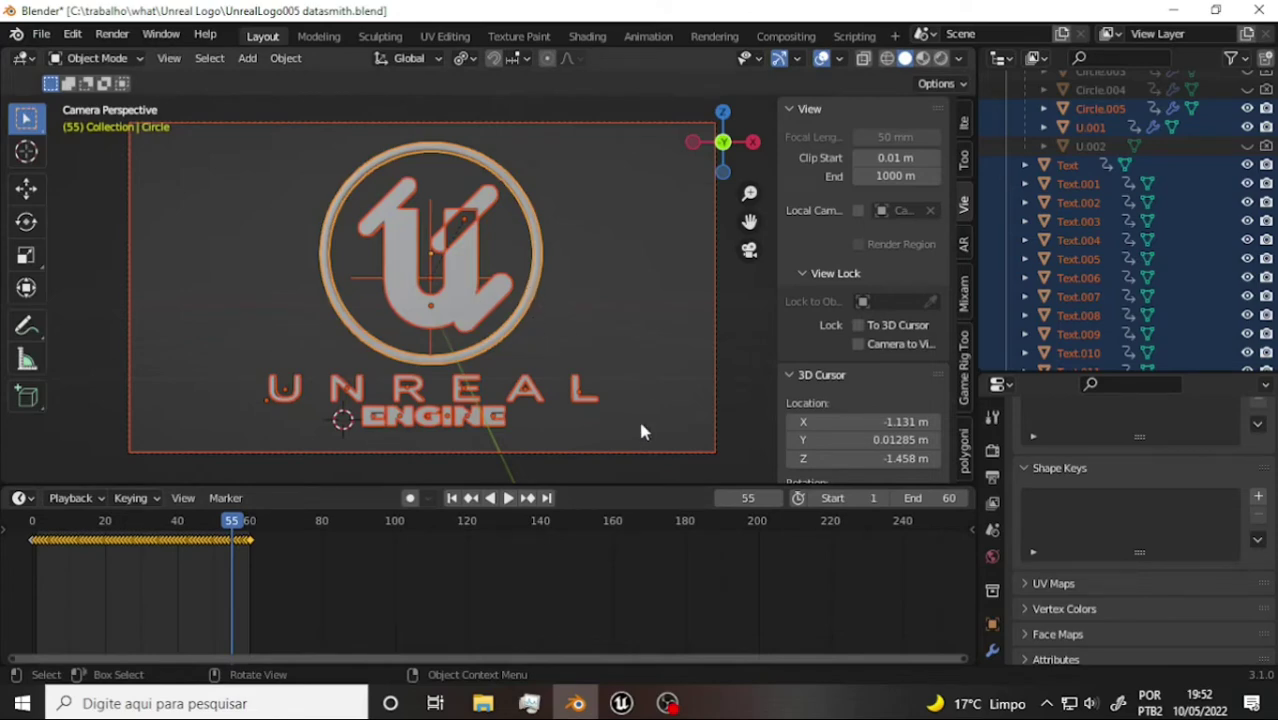
pyautogui.click(621, 703)
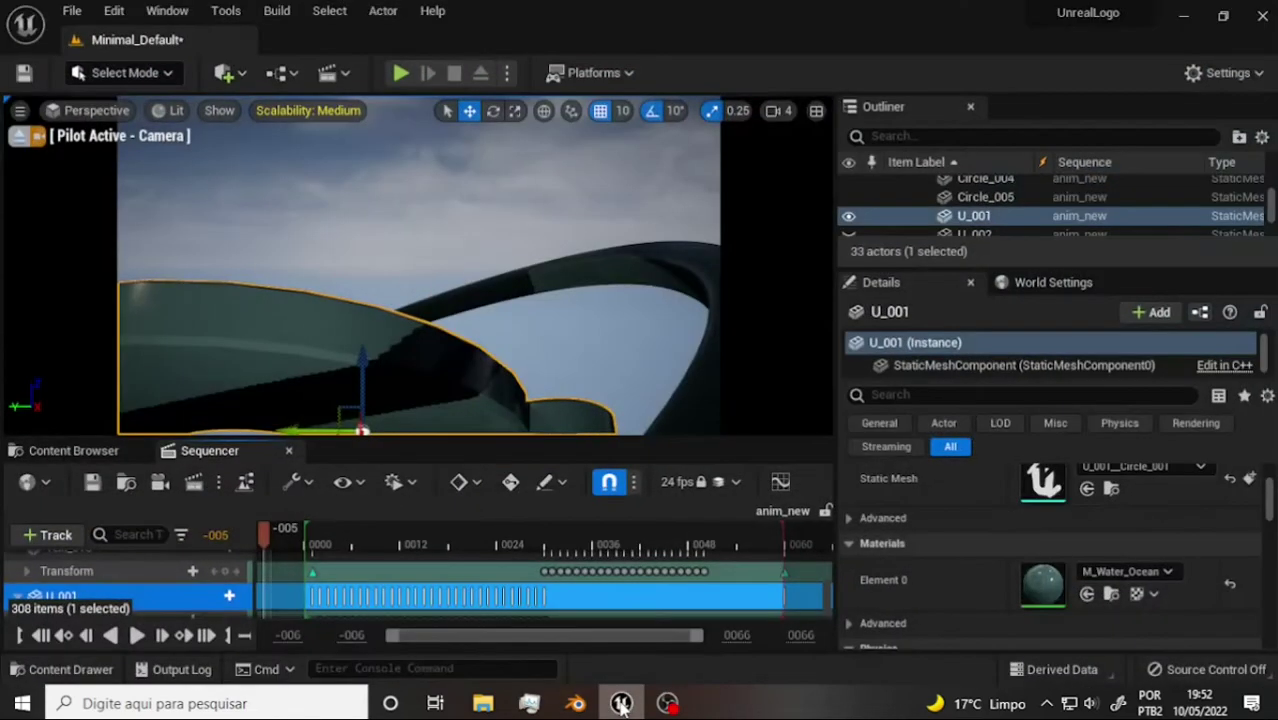
# Open the Tralha folder, then search Plugins for 'data' to confirm Datasmith Importer is enabled
pyautogui.click(82, 451)
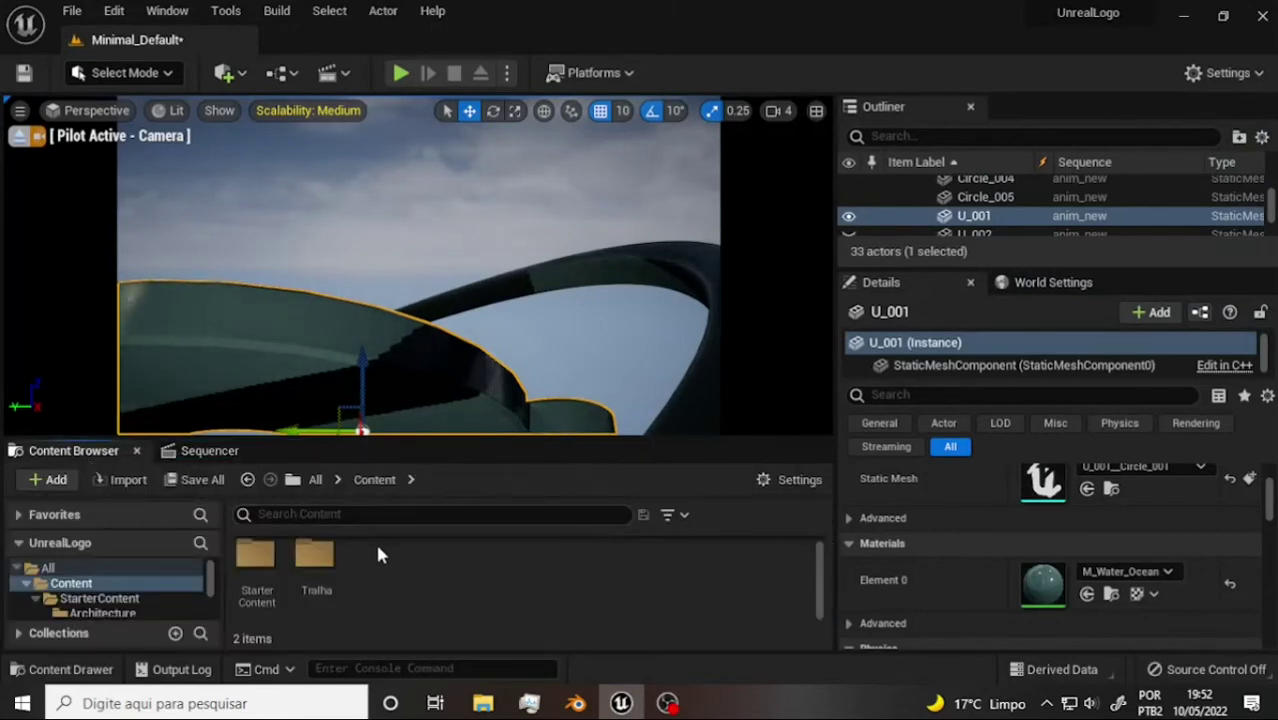
pyautogui.doubleClick(314, 556)
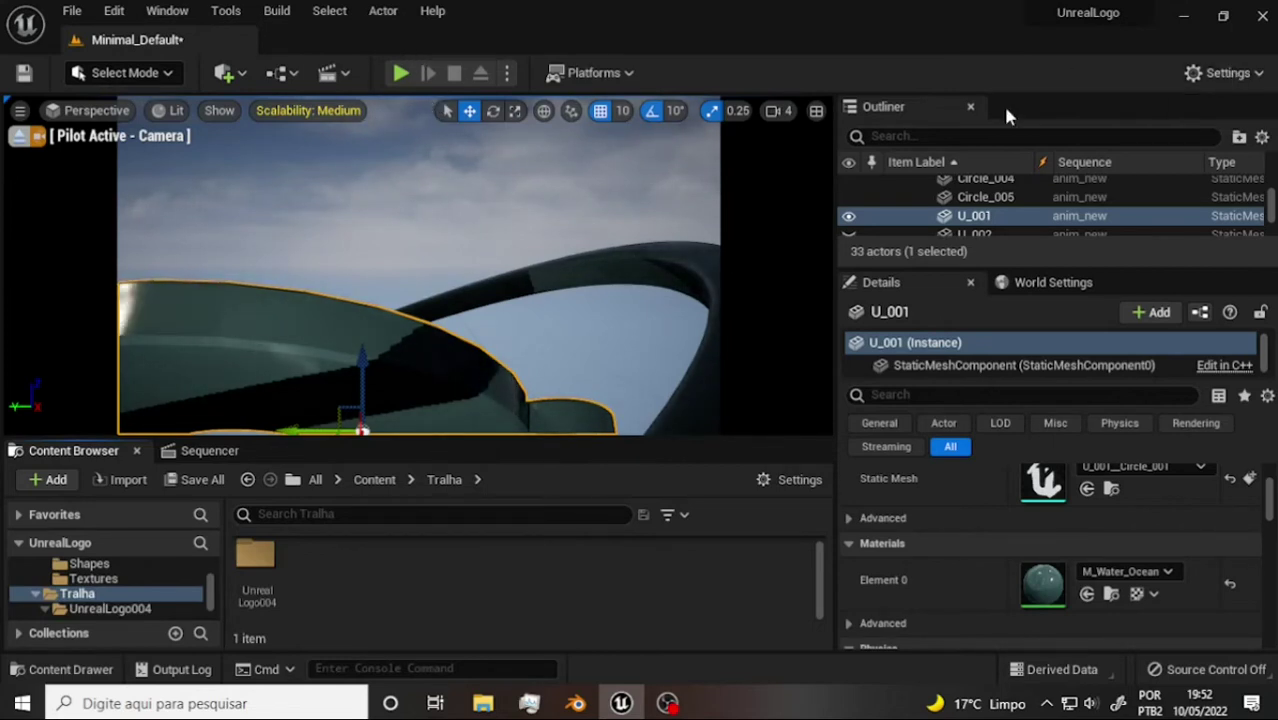
pyautogui.click(1228, 73)
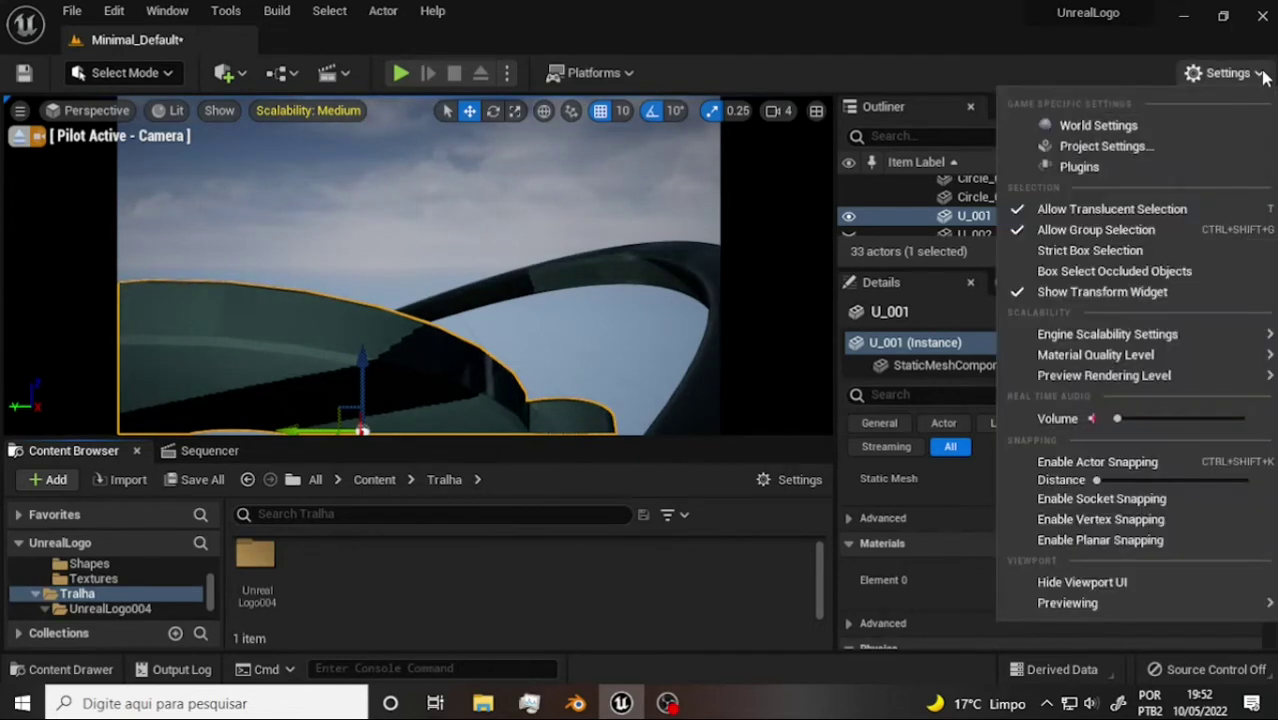
pyautogui.click(1080, 168)
pyautogui.write('d')
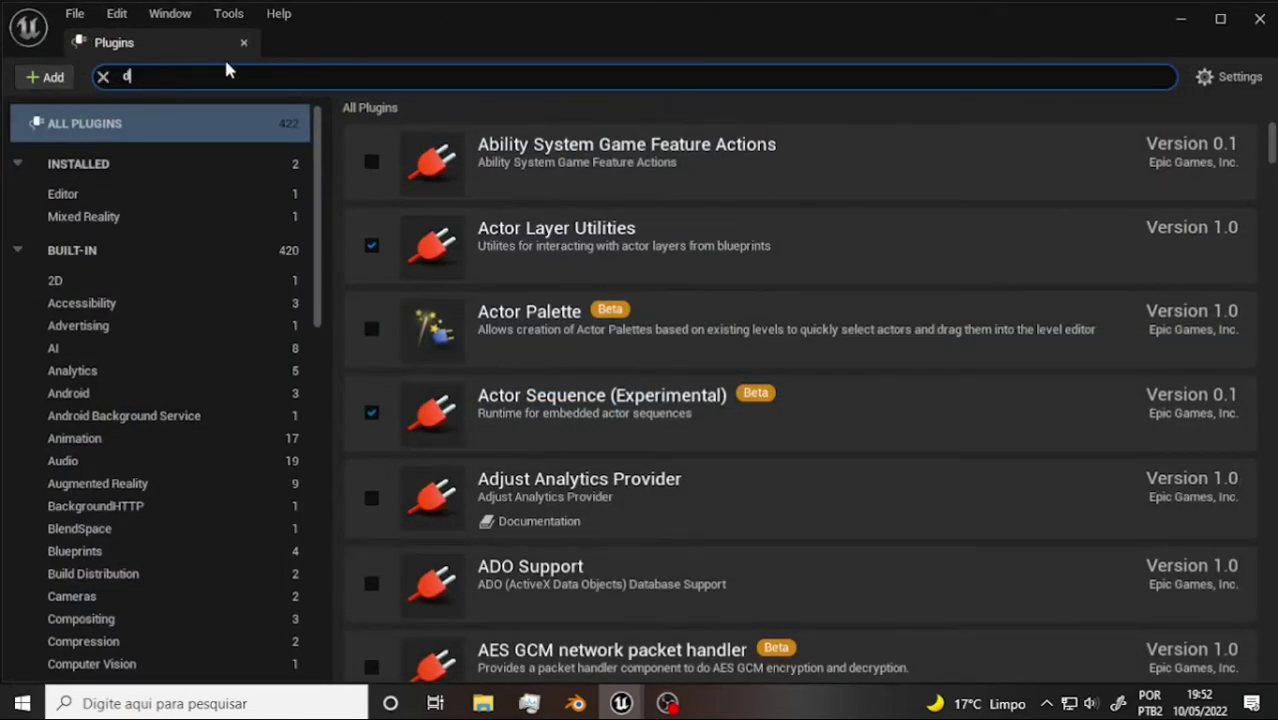
pyautogui.write('at')
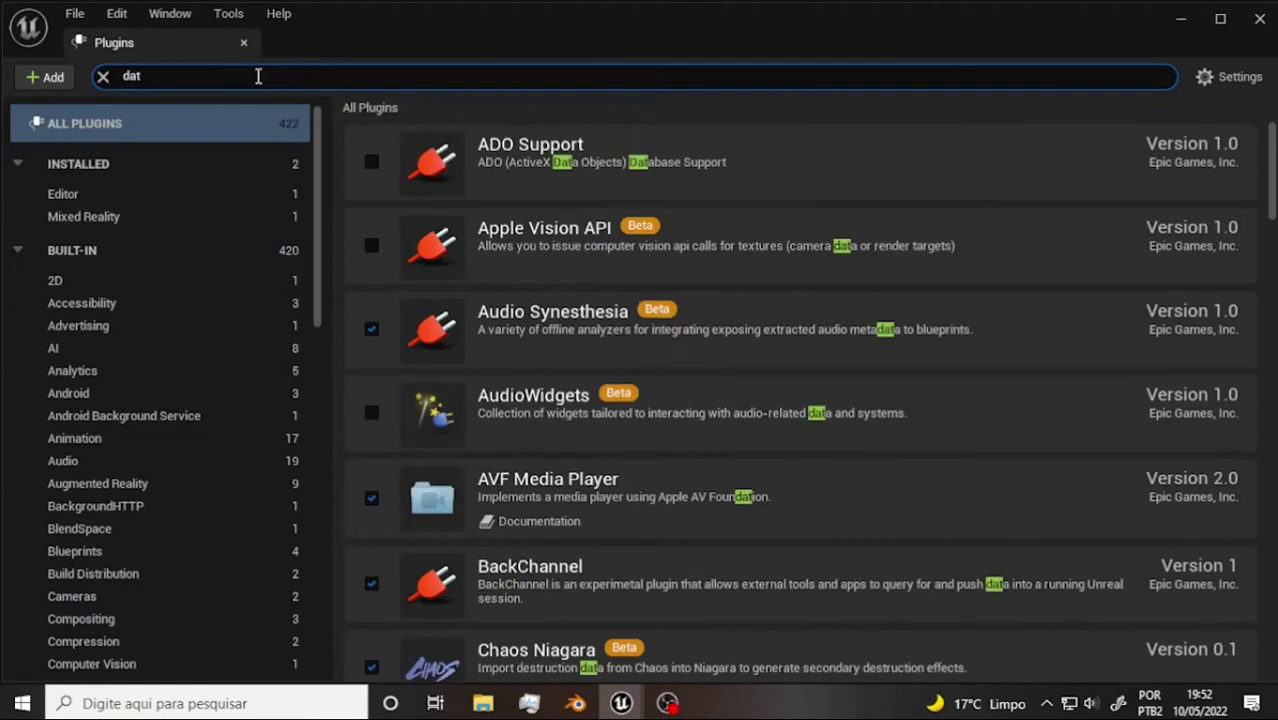
pyautogui.write('a')
pyautogui.scroll(-2, 895, 253)
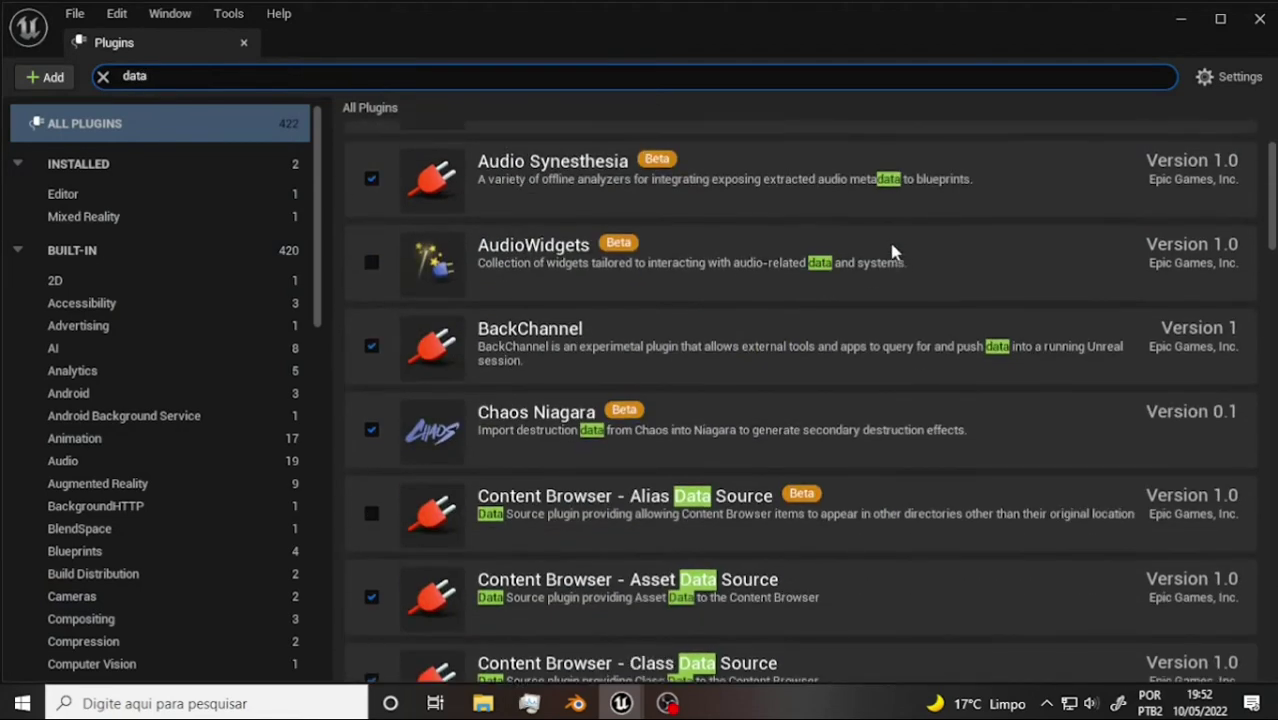
pyautogui.scroll(-2, 888, 245)
pyautogui.scroll(-3, 885, 245)
pyautogui.scroll(-2, 563, 435)
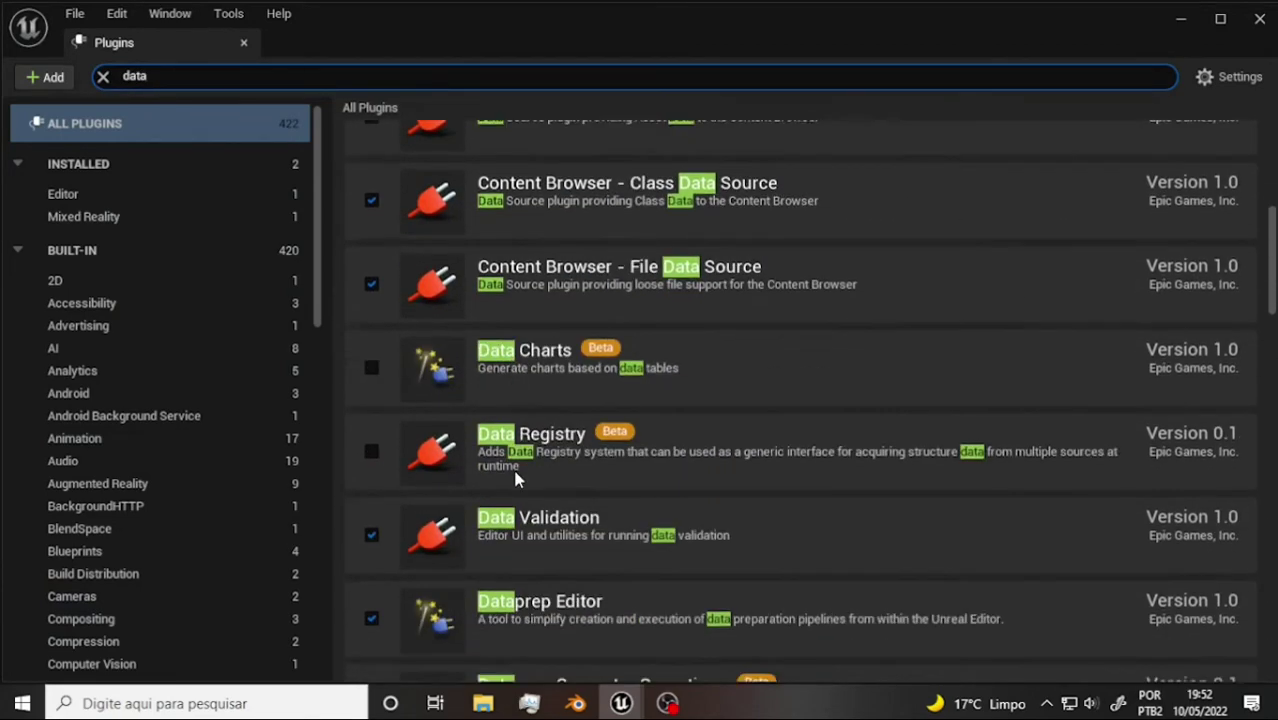
pyautogui.scroll(-2, 530, 449)
pyautogui.scroll(-2, 530, 449)
pyautogui.scroll(-1, 528, 445)
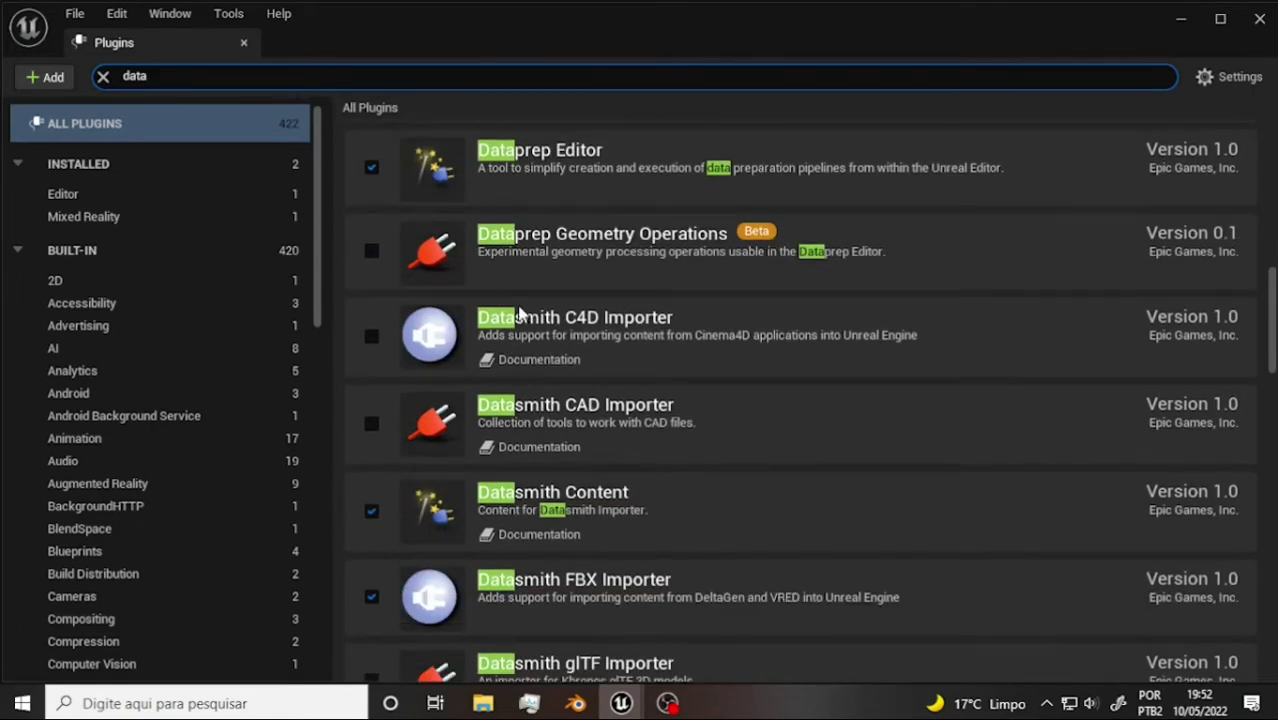
pyautogui.scroll(-1, 530, 308)
pyautogui.scroll(-2, 640, 339)
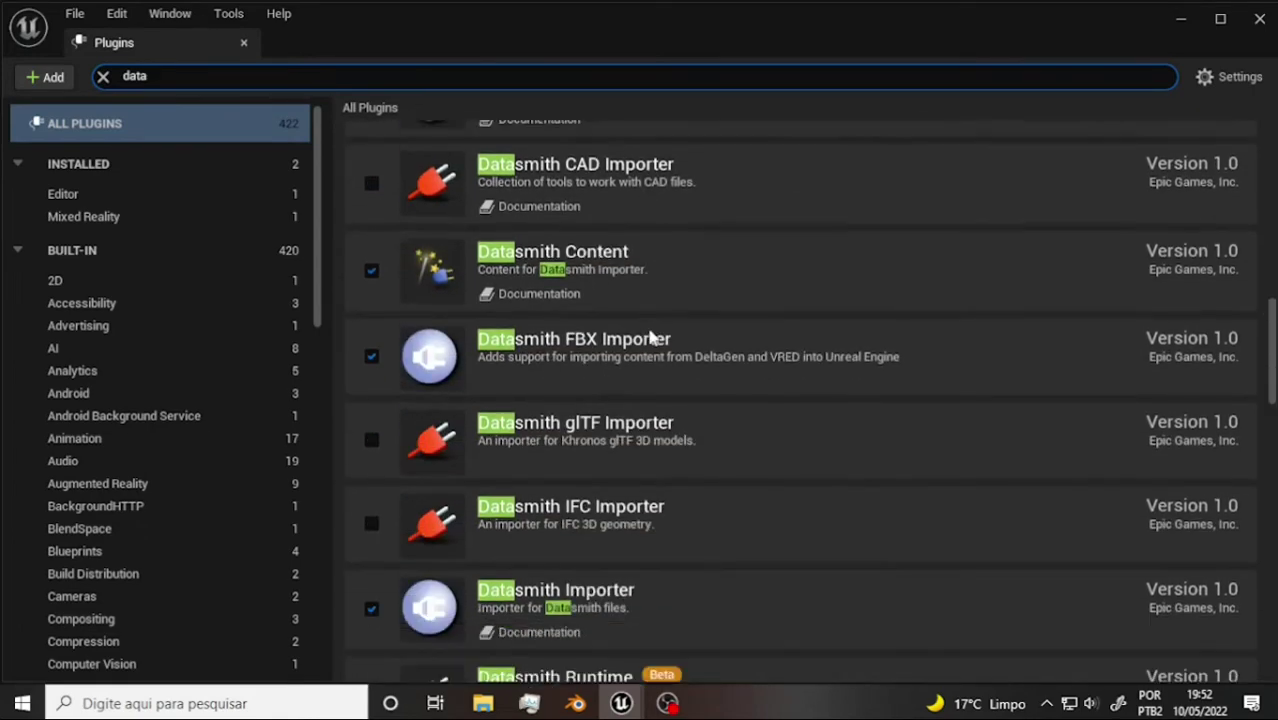
pyautogui.scroll(-1, 666, 357)
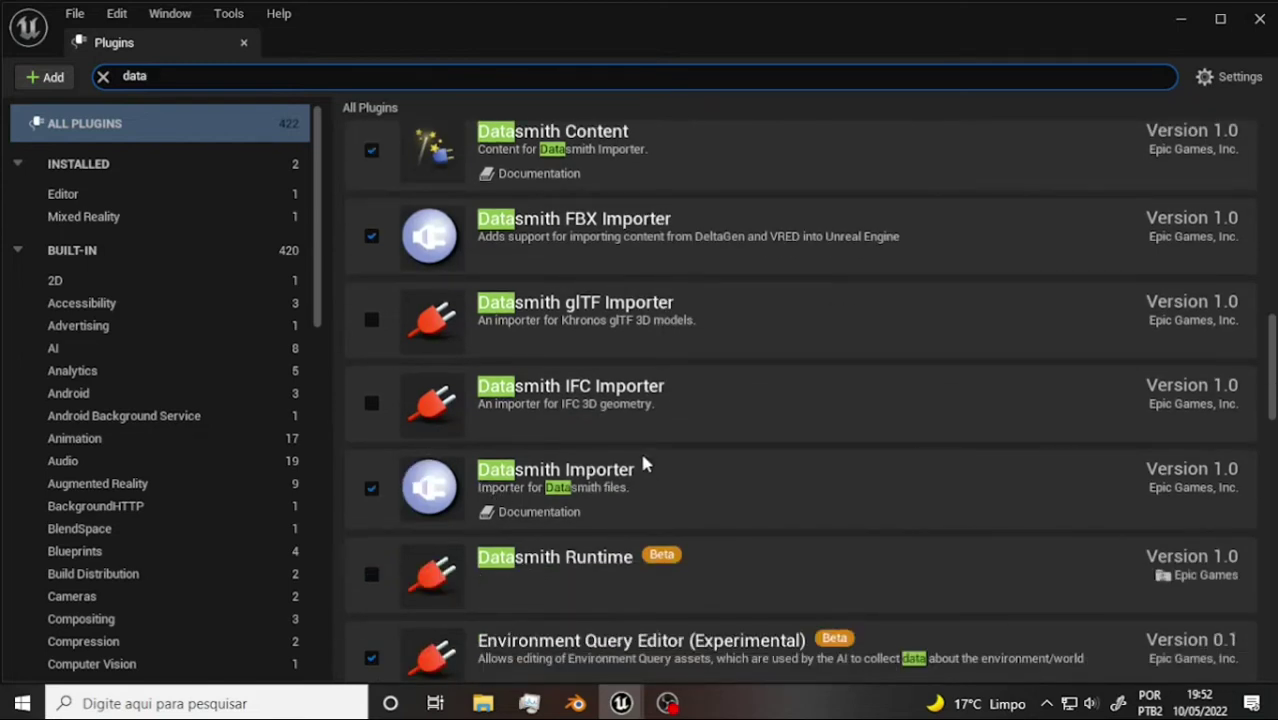
pyautogui.scroll(-2, 635, 445)
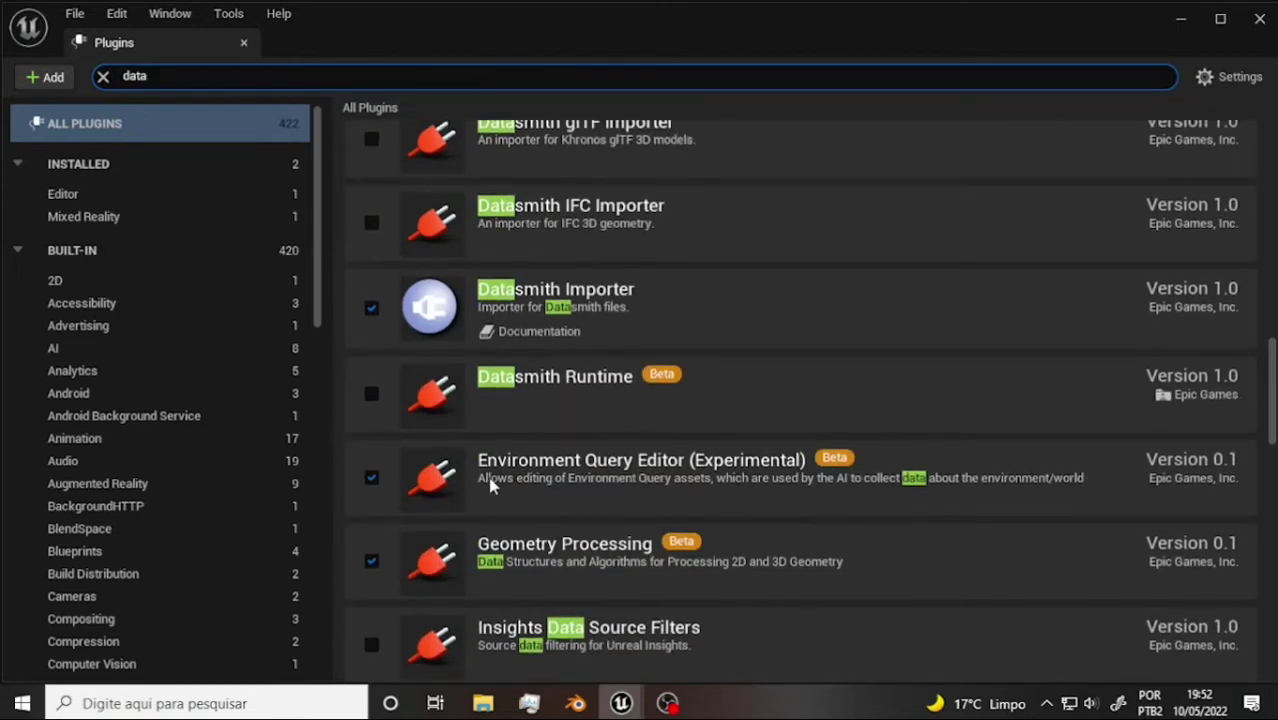
pyautogui.click(1261, 20)
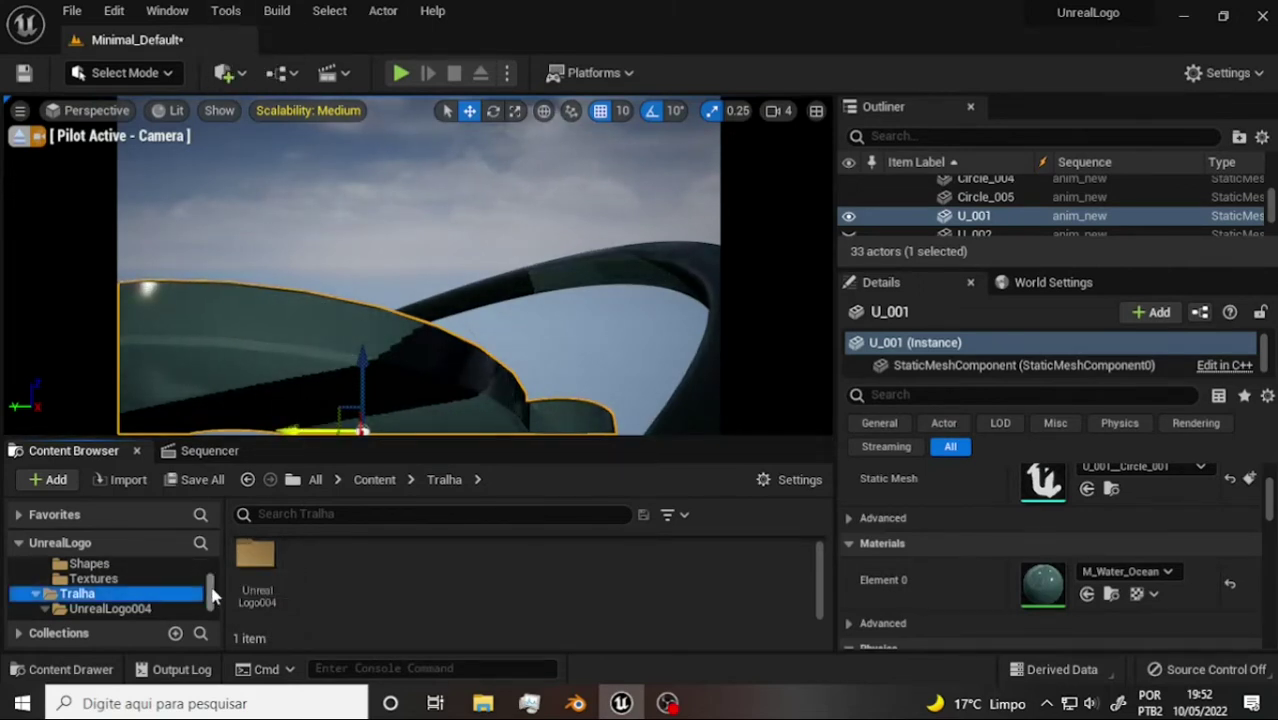
# Navigate Content > Tralha > UnrealLogo004 > Animations and open the anim_new sequence
pyautogui.scroll(3, 150, 595)
pyautogui.click(60, 582)
pyautogui.doubleClick(314, 556)
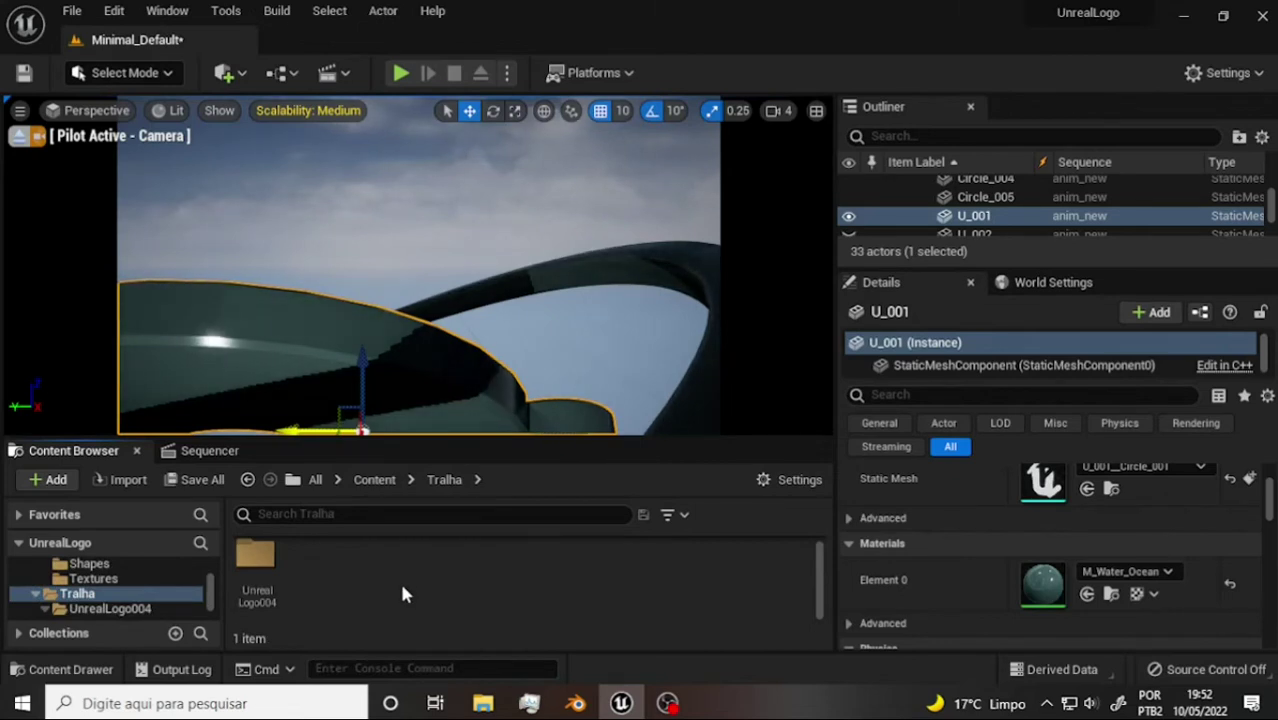
pyautogui.doubleClick(255, 556)
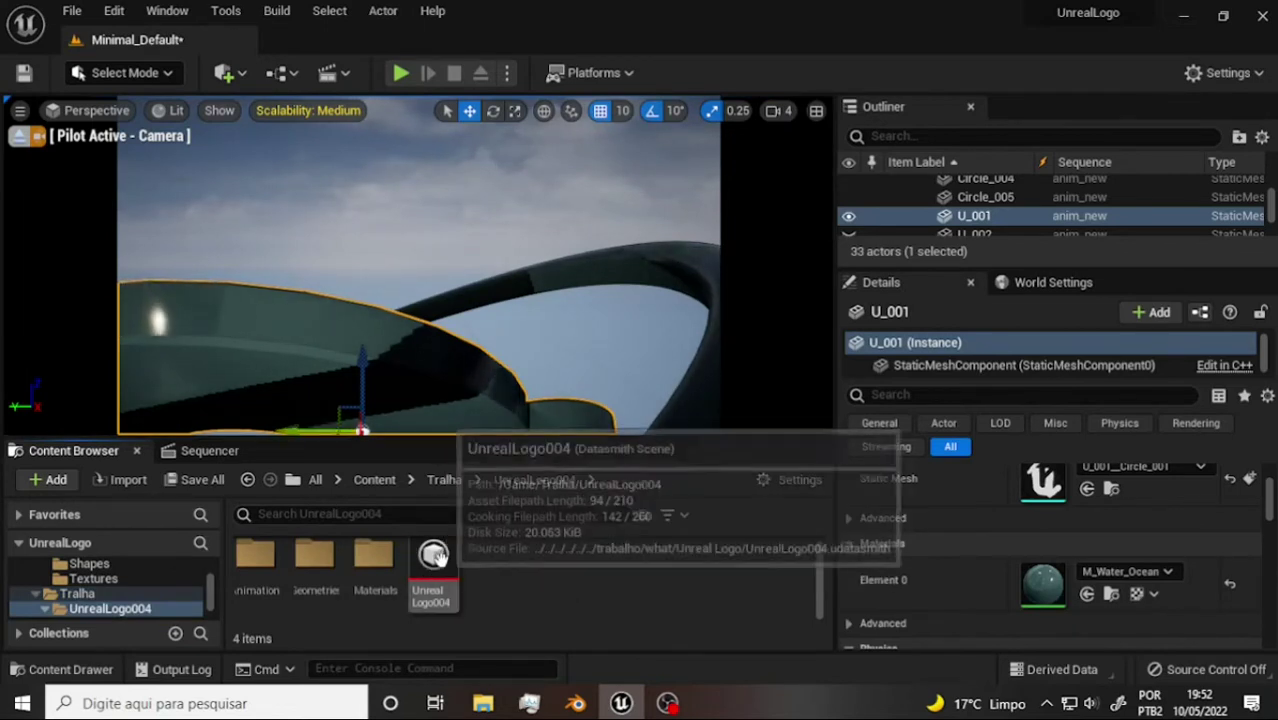
pyautogui.doubleClick(255, 556)
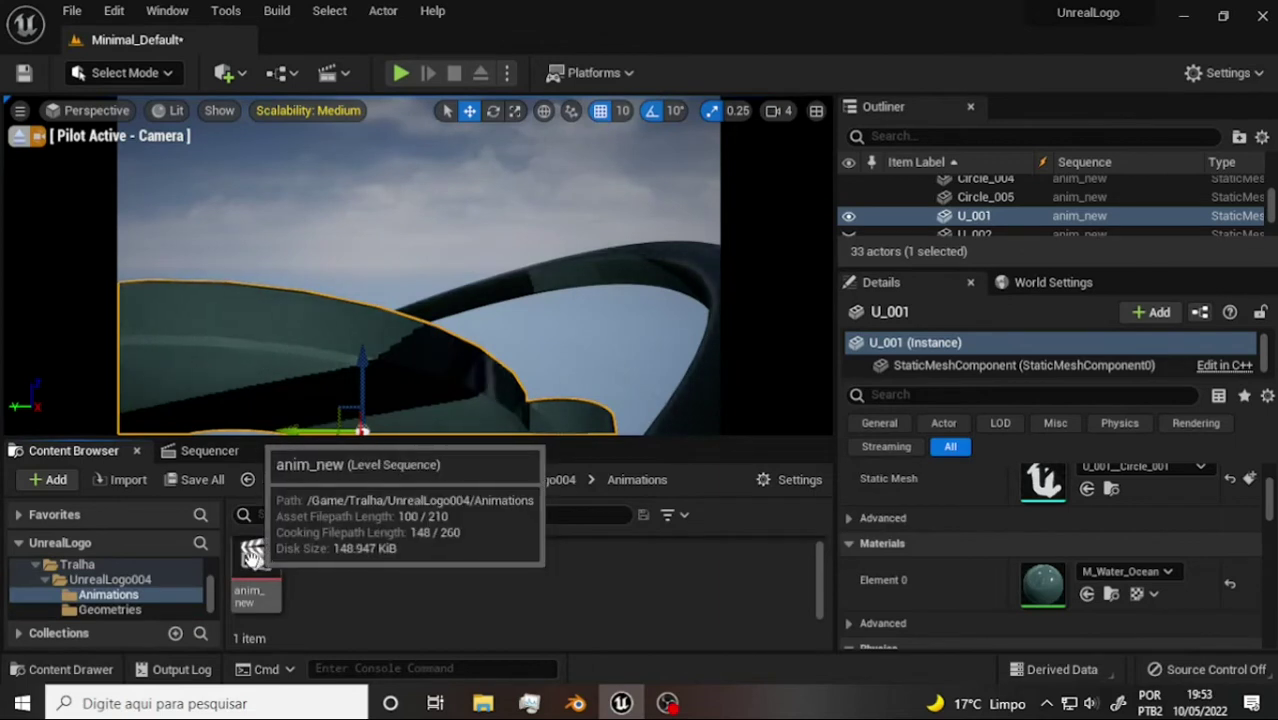
pyautogui.click(209, 453)
# Scrub anim_new to about frame 36 and compare it with Blender's animation
pyautogui.moveTo(262, 530)
pyautogui.mouseDown()
pyautogui.moveTo(453, 569)
pyautogui.moveTo(313, 590)
pyautogui.mouseUp()
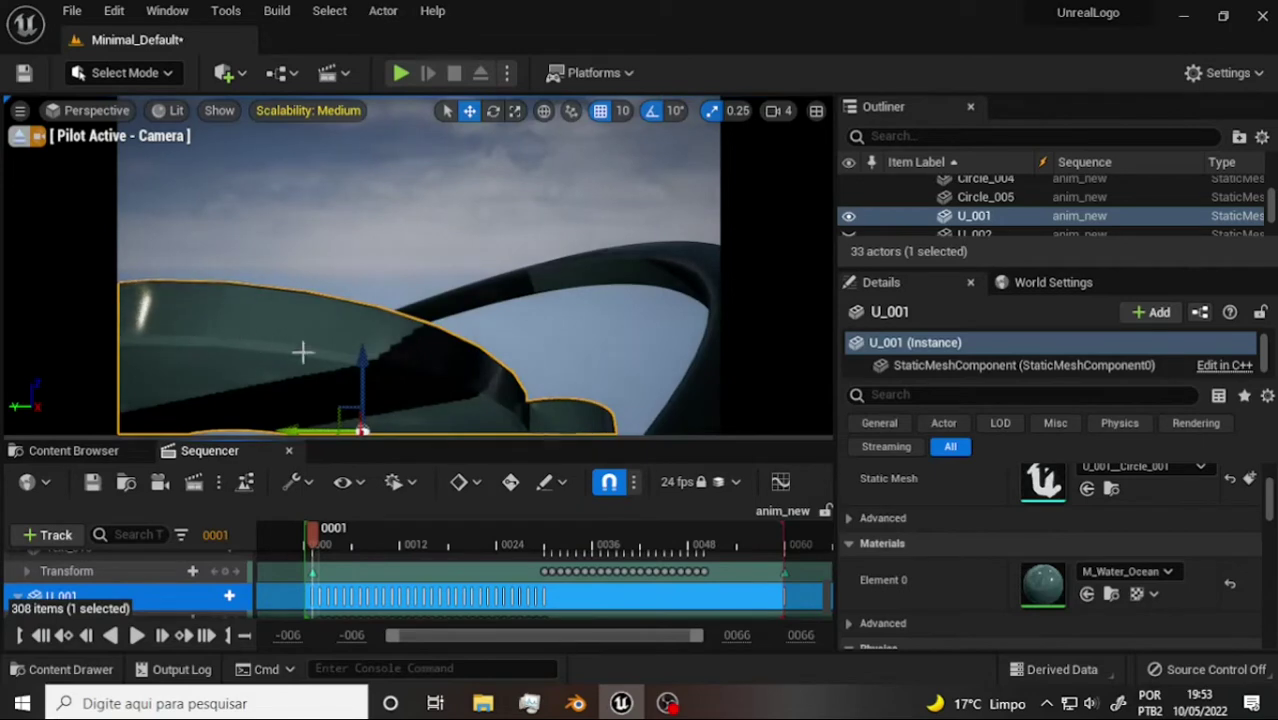
pyautogui.moveTo(313, 540)
pyautogui.mouseDown()
pyautogui.moveTo(592, 543)
pyautogui.moveTo(428, 548)
pyautogui.mouseUp()
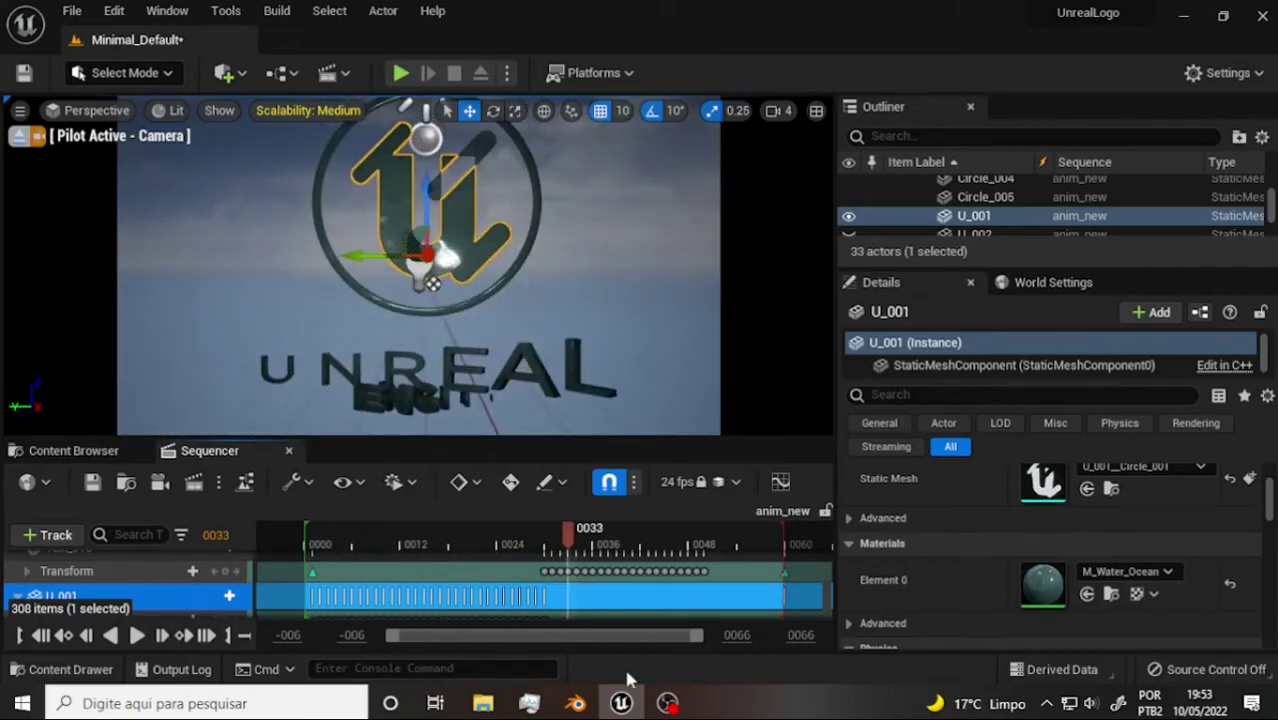
pyautogui.click(576, 703)
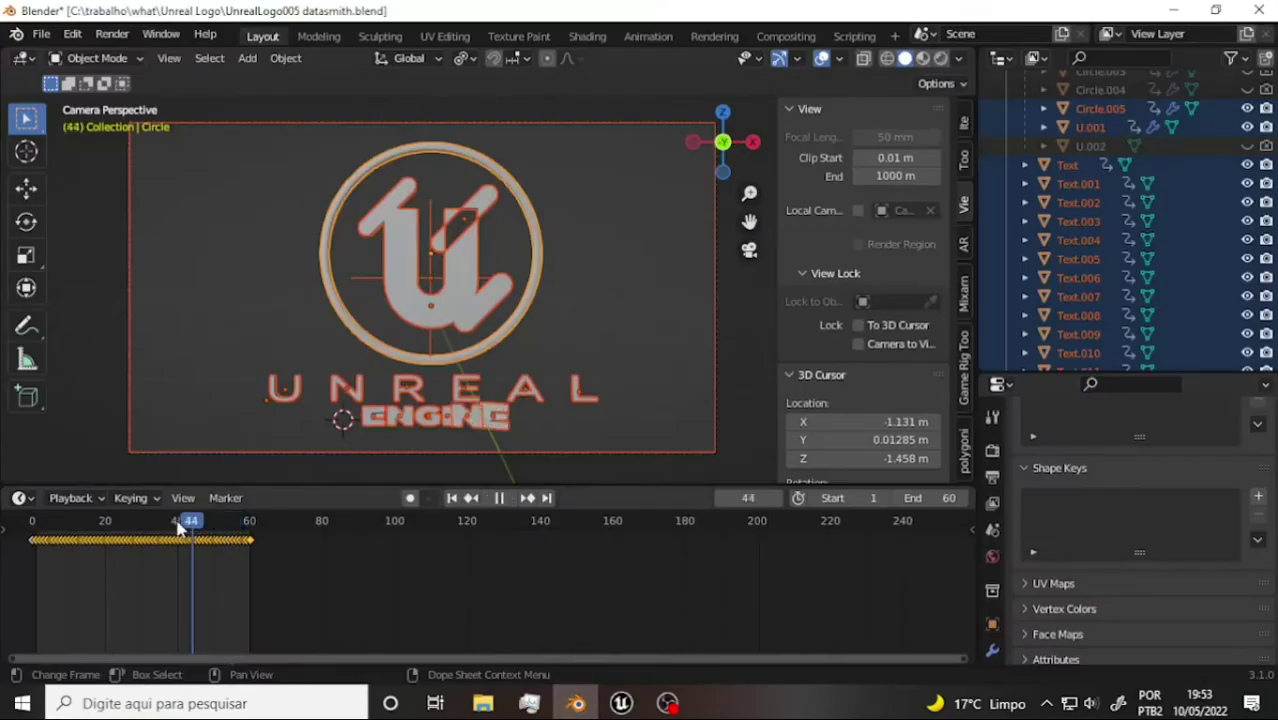
pyautogui.moveTo(180, 528)
pyautogui.mouseDown()
pyautogui.moveTo(32, 524)
pyautogui.moveTo(226, 530)
pyautogui.mouseUp()
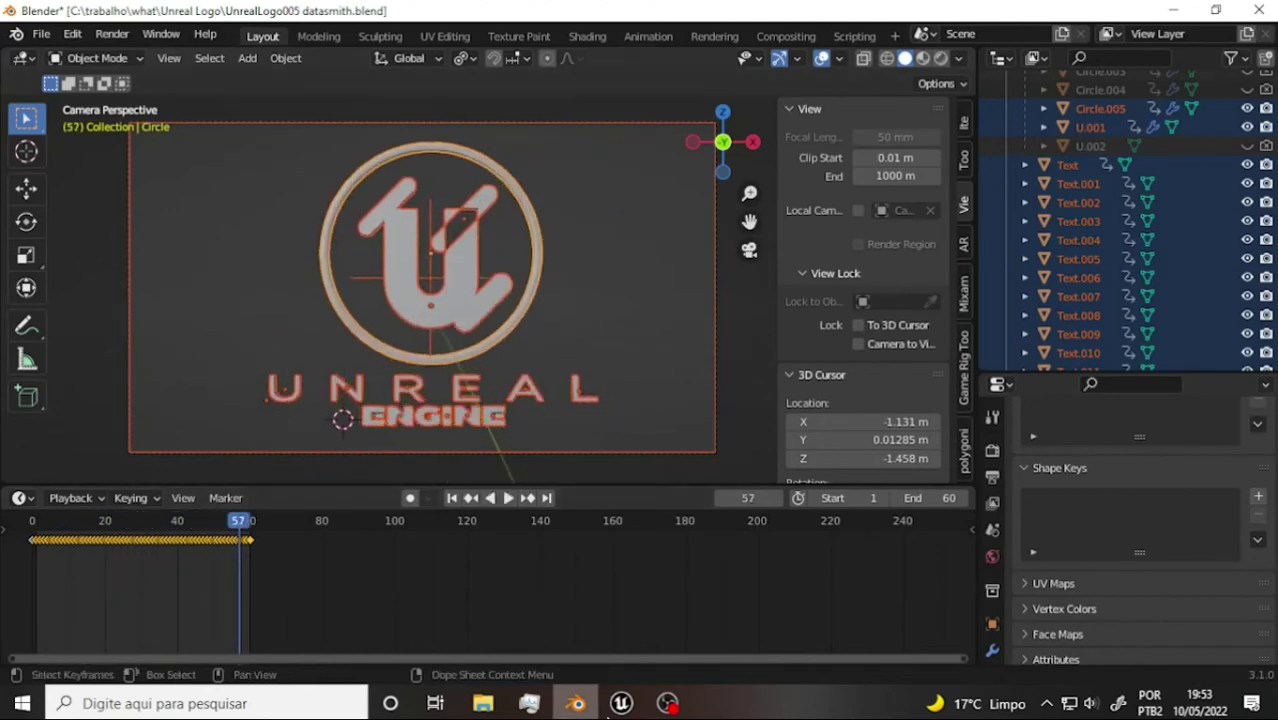
pyautogui.click(621, 703)
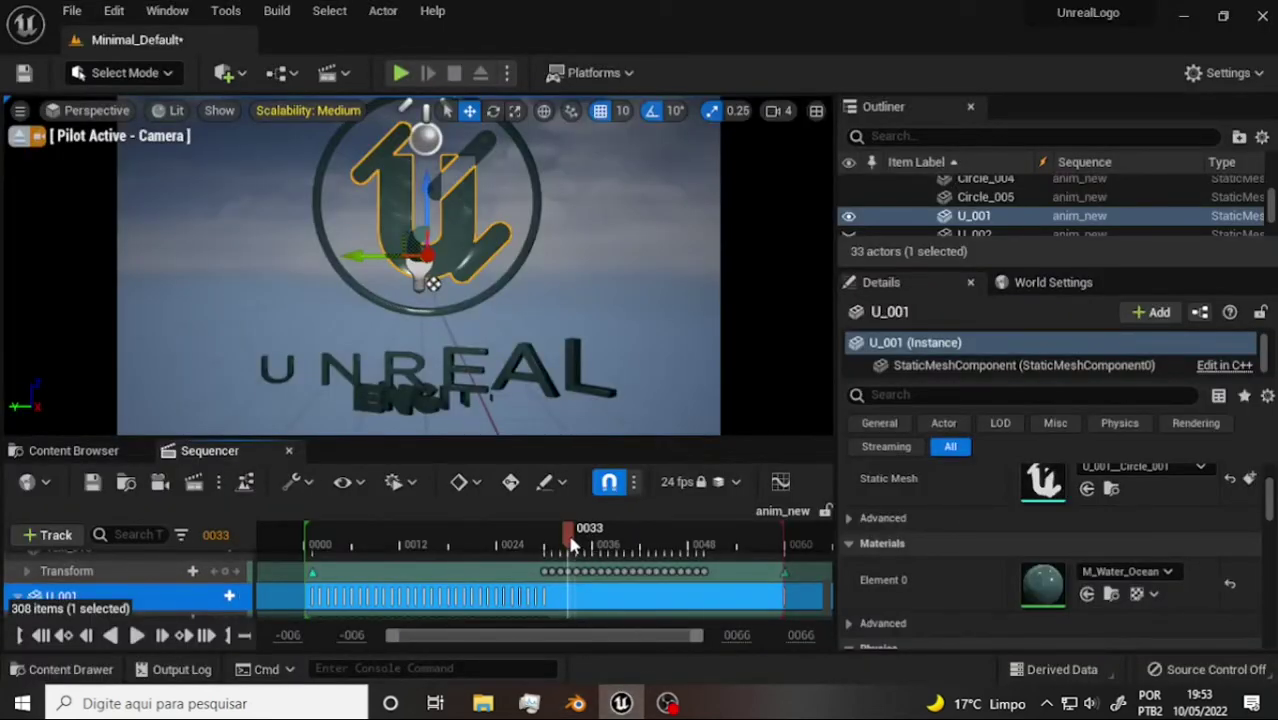
pyautogui.moveTo(572, 543); pyautogui.dragTo(378, 460)
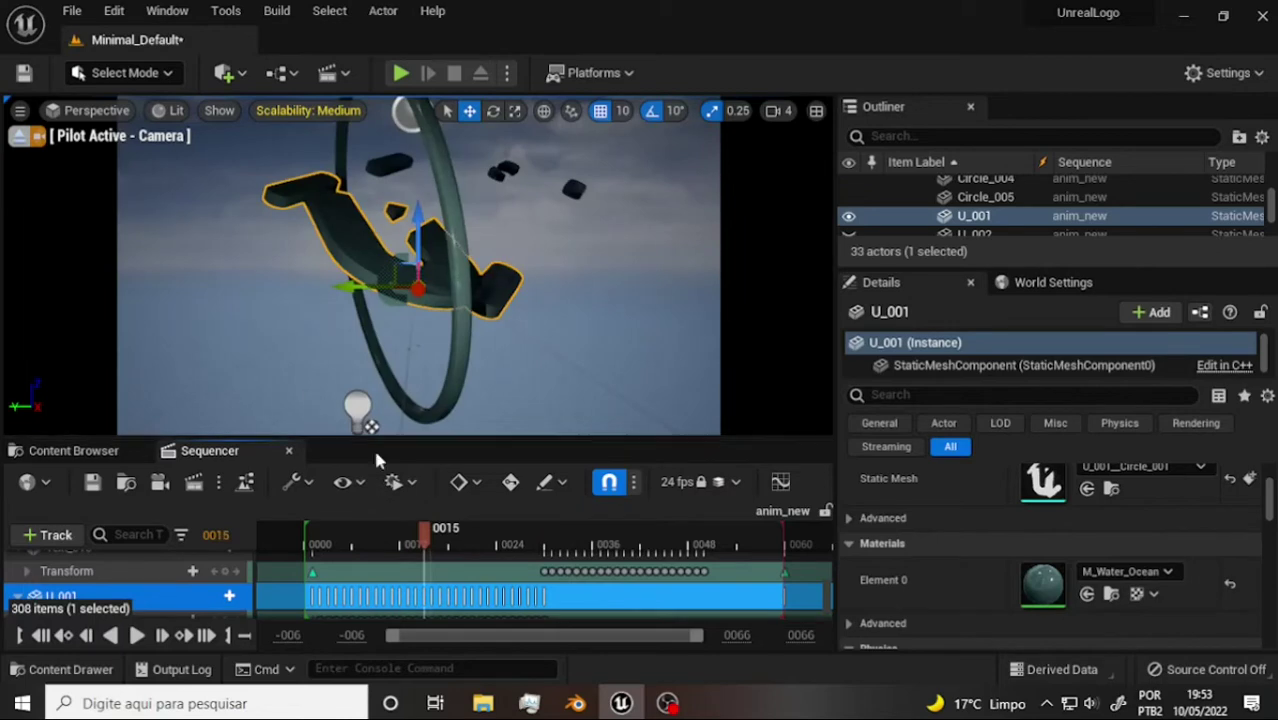
pyautogui.moveTo(421, 540)
pyautogui.mouseDown()
pyautogui.moveTo(418, 551)
pyautogui.moveTo(430, 537)
pyautogui.moveTo(548, 568)
pyautogui.mouseUp()
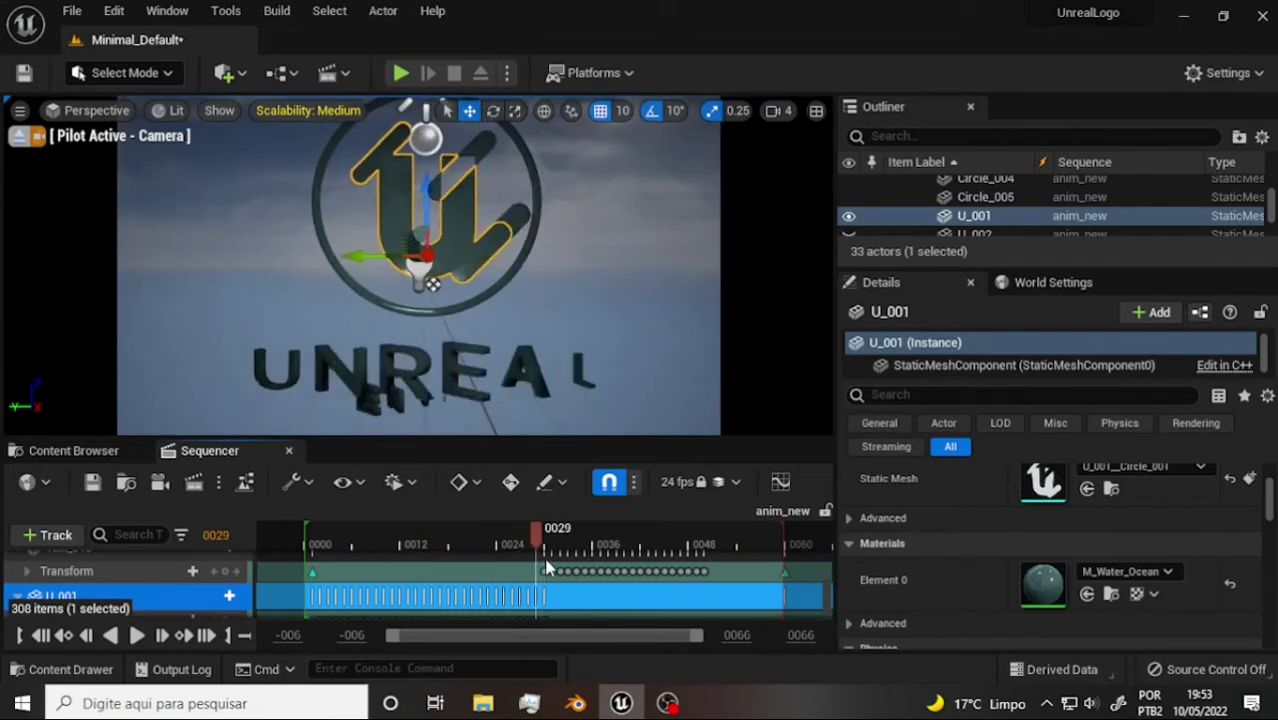
pyautogui.moveTo(537, 540)
pyautogui.mouseDown()
pyautogui.moveTo(453, 530)
pyautogui.moveTo(489, 510)
pyautogui.moveTo(601, 513)
pyautogui.moveTo(447, 503)
pyautogui.moveTo(609, 505)
pyautogui.mouseUp()
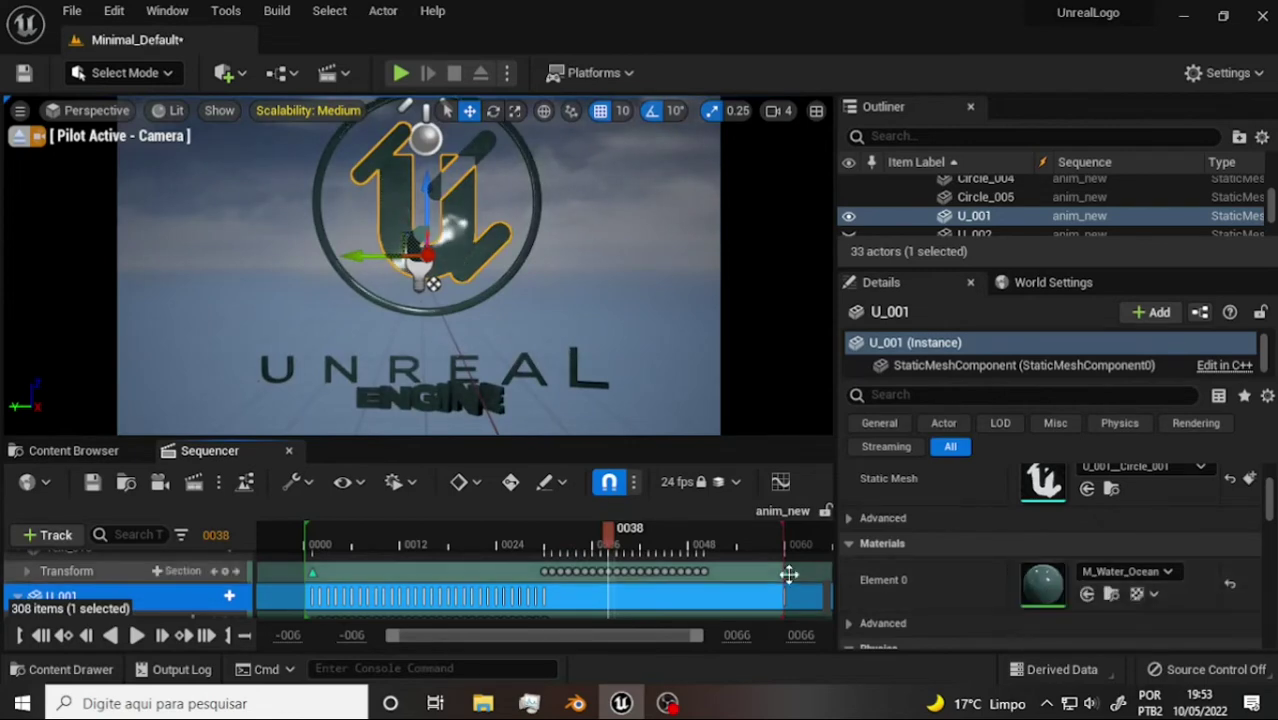
pyautogui.moveTo(609, 505)
pyautogui.mouseDown()
pyautogui.moveTo(390, 507)
pyautogui.moveTo(737, 495)
pyautogui.mouseUp()
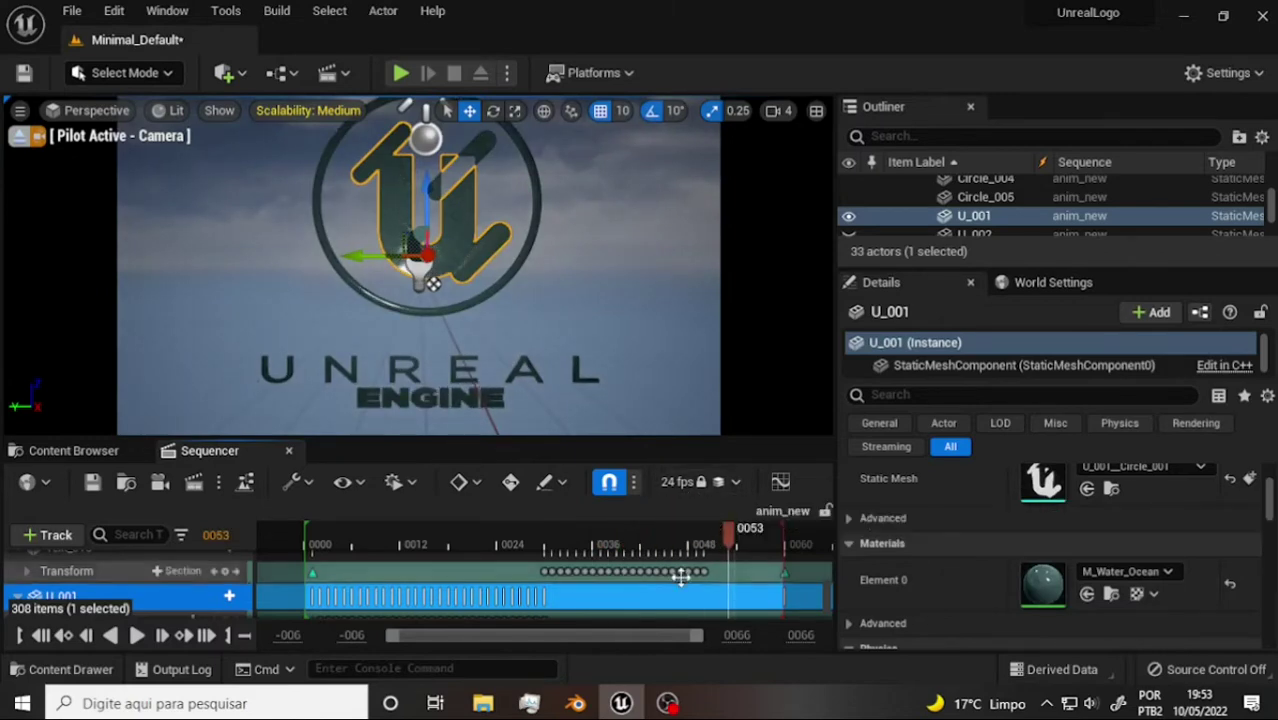
# Skim the What 2020 video in VLC to the Sequencer and render settings, then close VLC and Explorer
pyautogui.moveTo(482, 706)
pyautogui.click(571, 638)
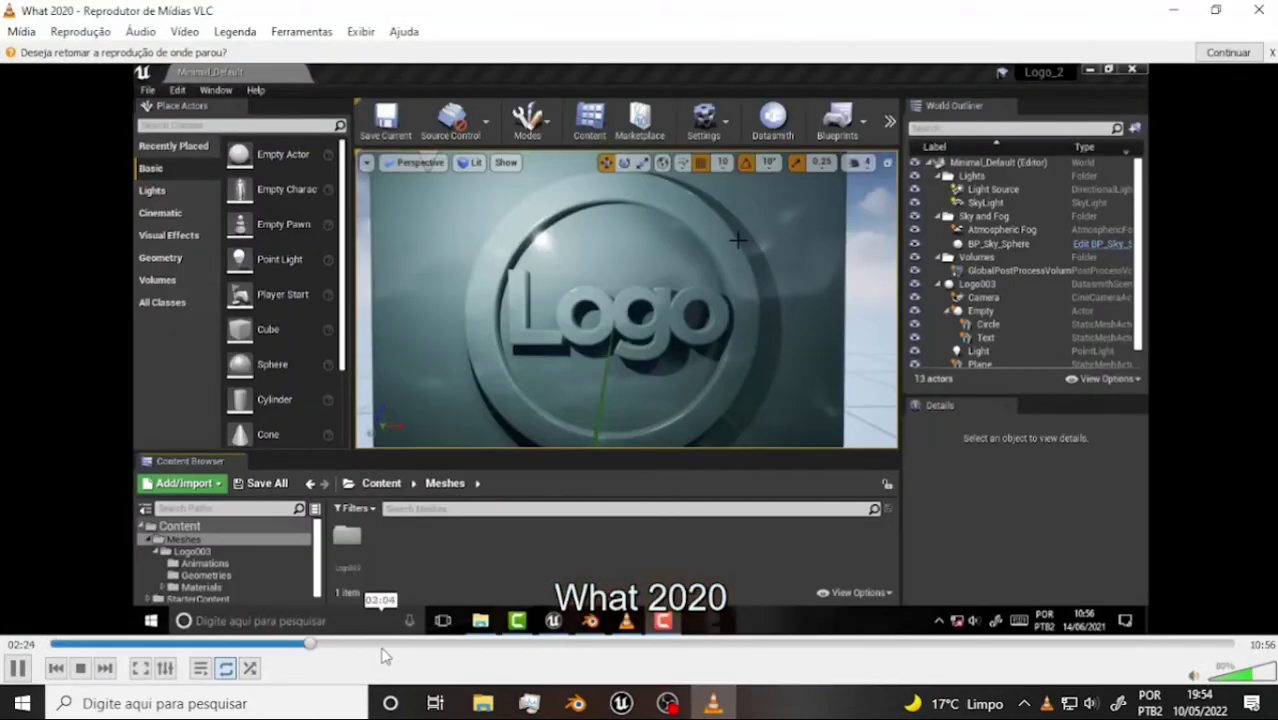
pyautogui.click(545, 652)
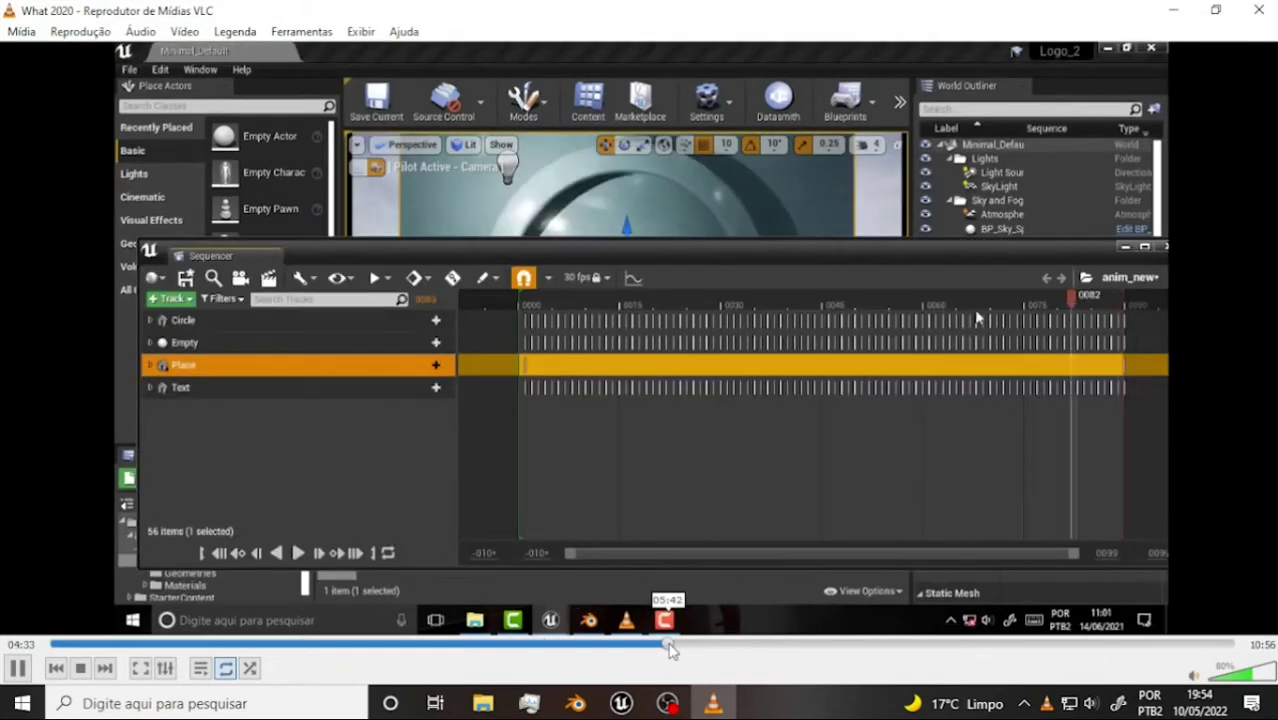
pyautogui.moveTo(670, 650); pyautogui.dragTo(1045, 645)
pyautogui.click(1105, 648)
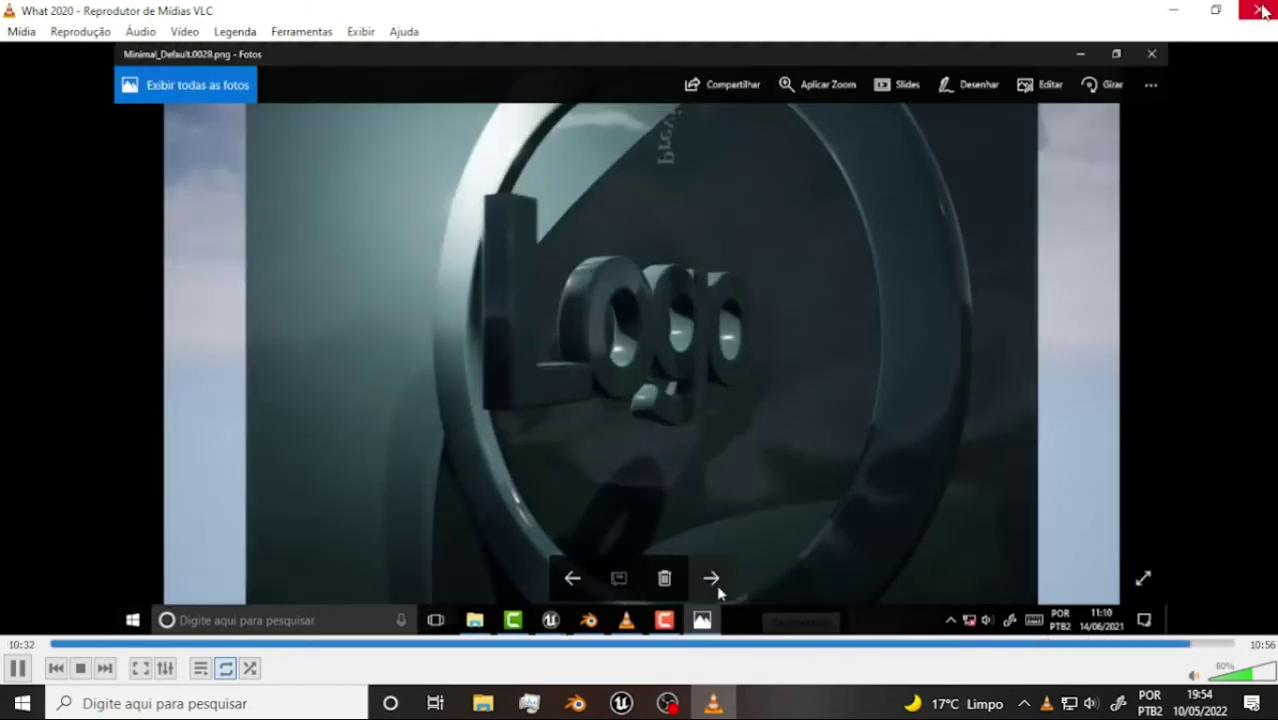
pyautogui.click(1262, 10)
pyautogui.click(809, 14)
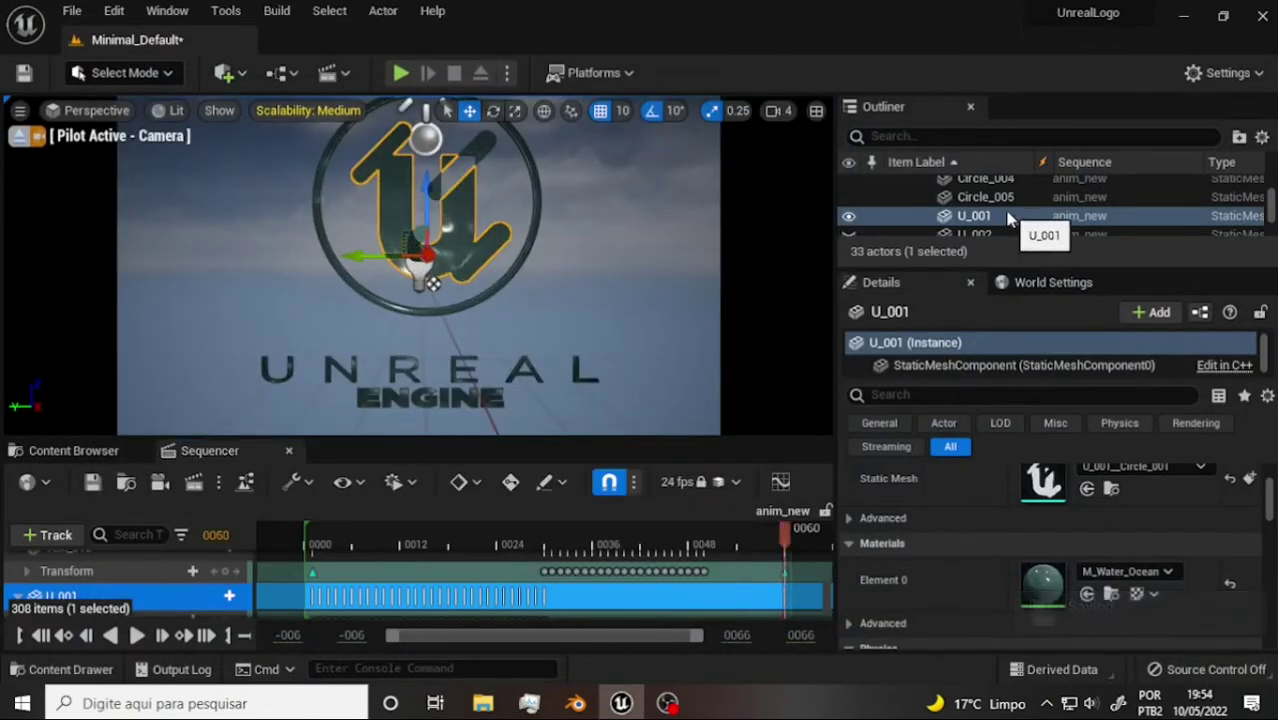
# Enlarge the Outliner and select the PointLight to check its Location in Details
pyautogui.moveTo(953, 268); pyautogui.dragTo(958, 440)
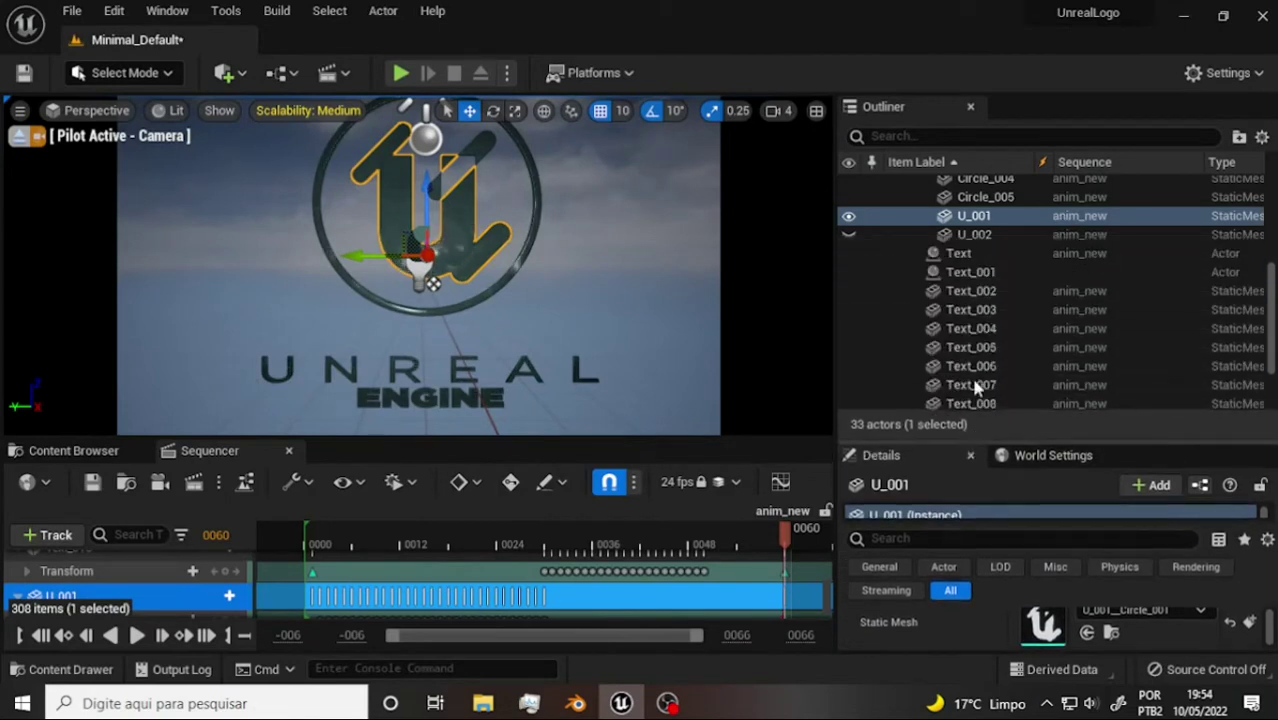
pyautogui.scroll(5, 1008, 311)
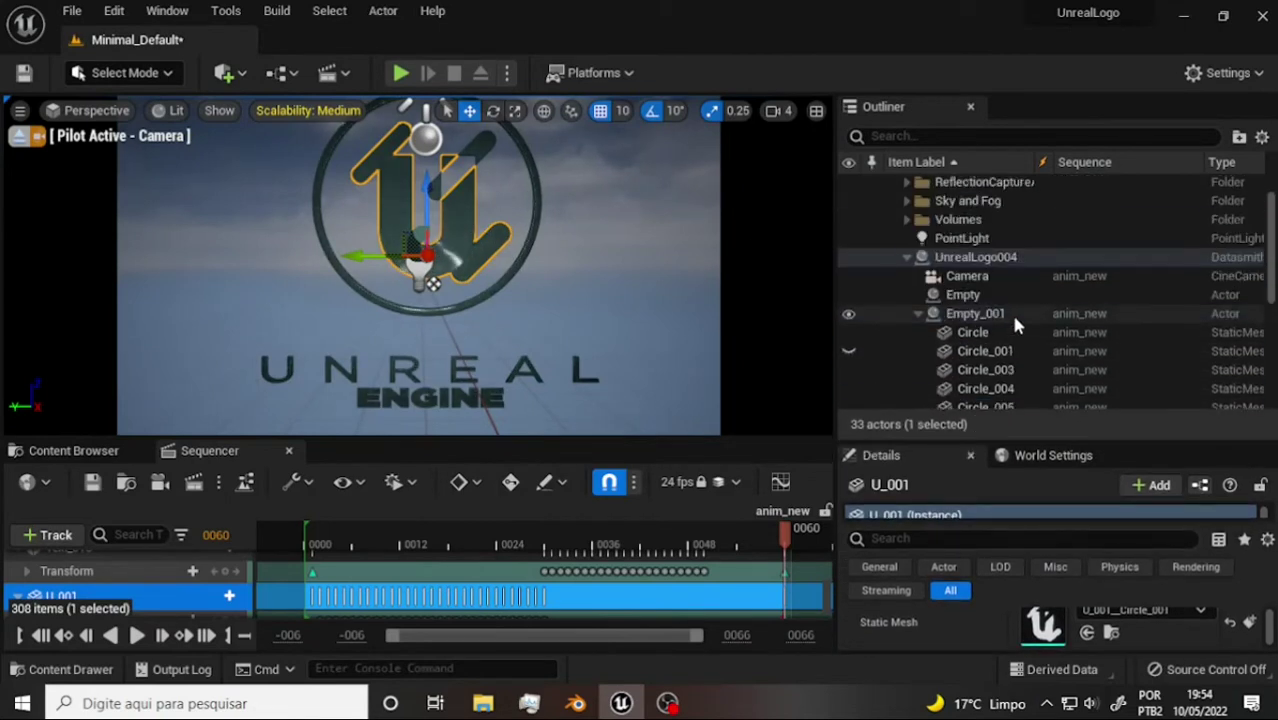
pyautogui.click(975, 249)
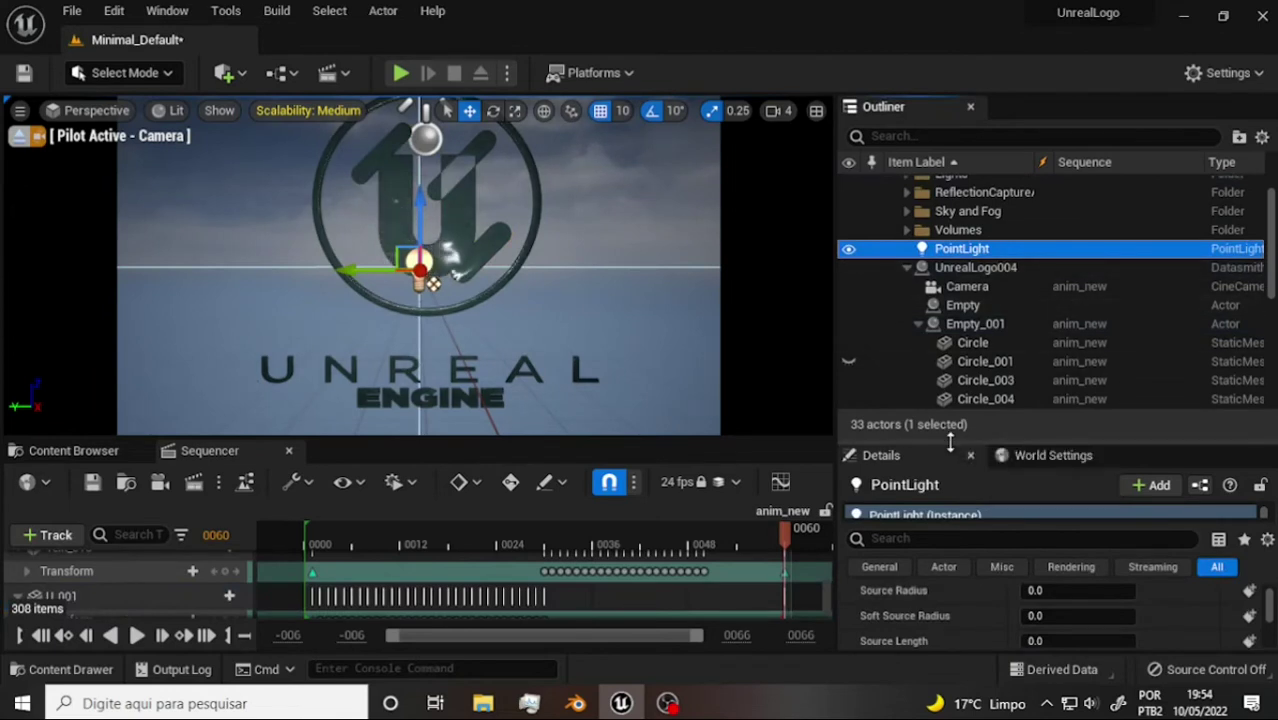
pyautogui.moveTo(955, 442); pyautogui.dragTo(960, 215)
# Resize the Outliner again and expand the Volumes folder
pyautogui.scroll(3, 1187, 416)
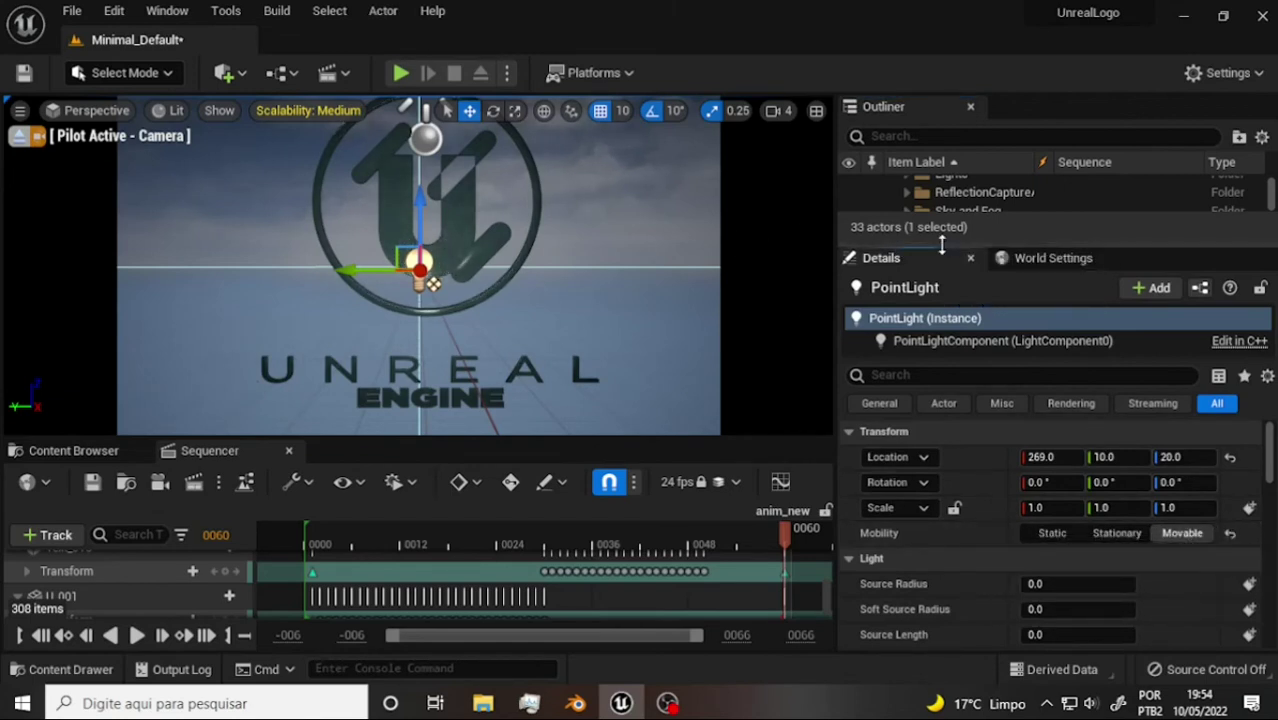
pyautogui.moveTo(1000, 243); pyautogui.dragTo(1000, 362)
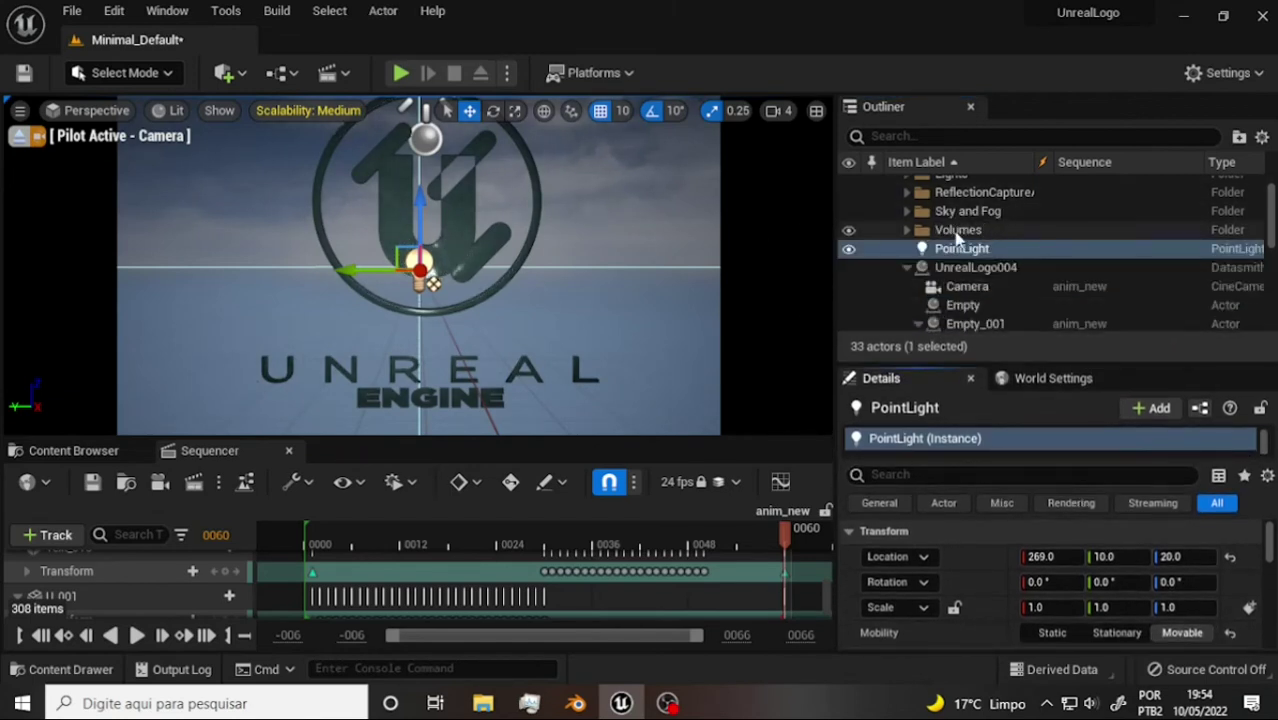
pyautogui.click(957, 236)
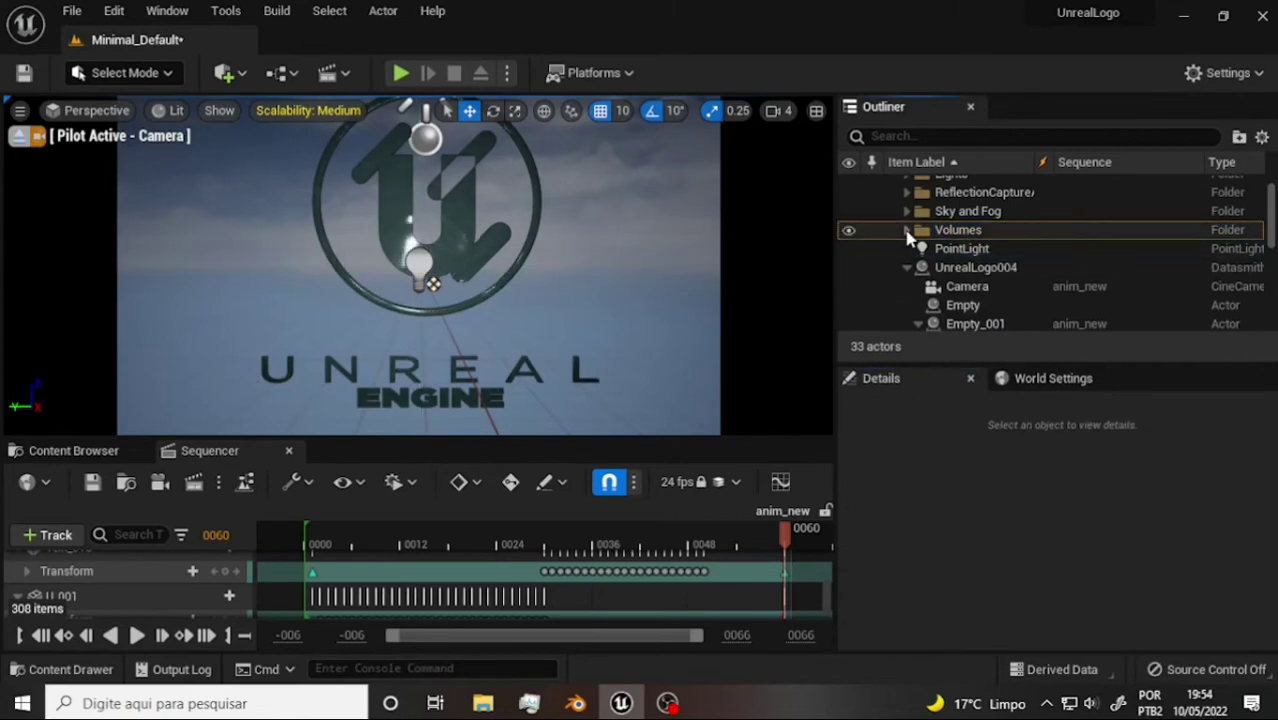
pyautogui.click(907, 230)
# Select GlobalPostProcessVolume and scroll its Details to the global illumination settings
pyautogui.click(1003, 252)
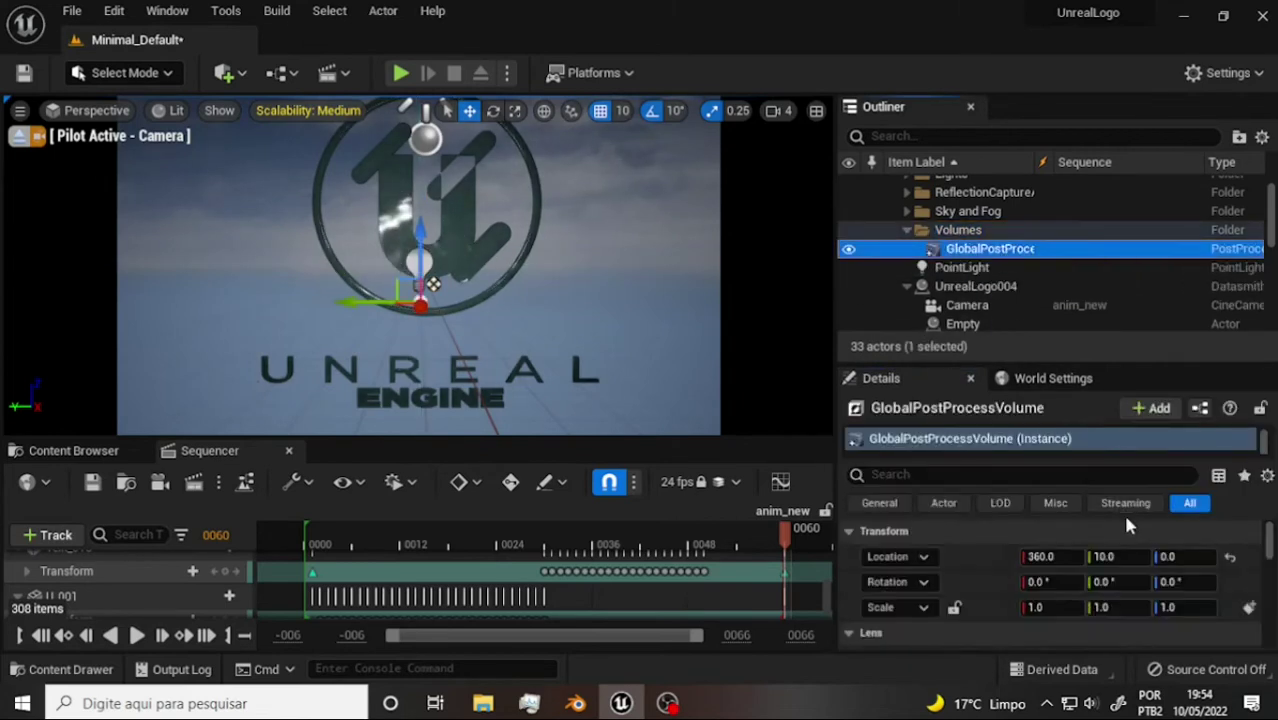
pyautogui.scroll(-1, 1236, 560)
pyautogui.scroll(1, 1236, 558)
pyautogui.scroll(-3, 1232, 556)
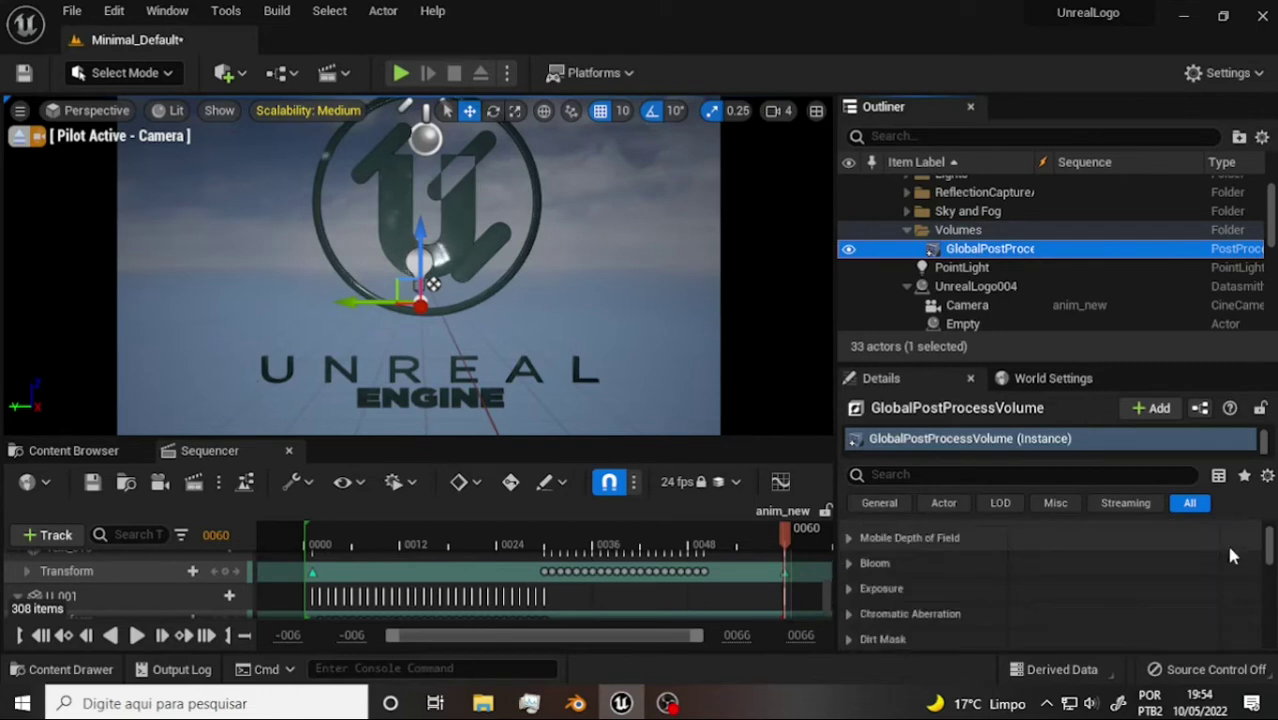
pyautogui.scroll(1, 1232, 556)
pyautogui.scroll(-2, 1229, 555)
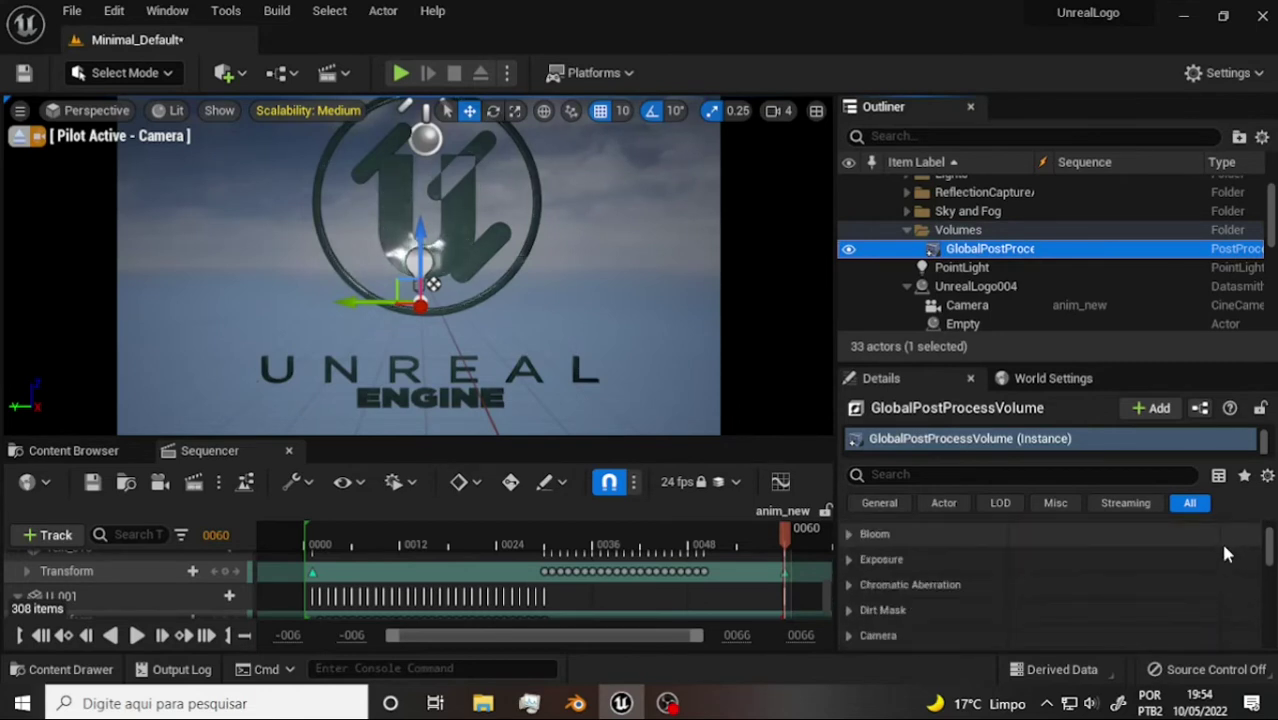
pyautogui.scroll(-3, 1205, 550)
pyautogui.scroll(-1, 1197, 548)
pyautogui.scroll(-2, 1197, 548)
pyautogui.scroll(-3, 1197, 553)
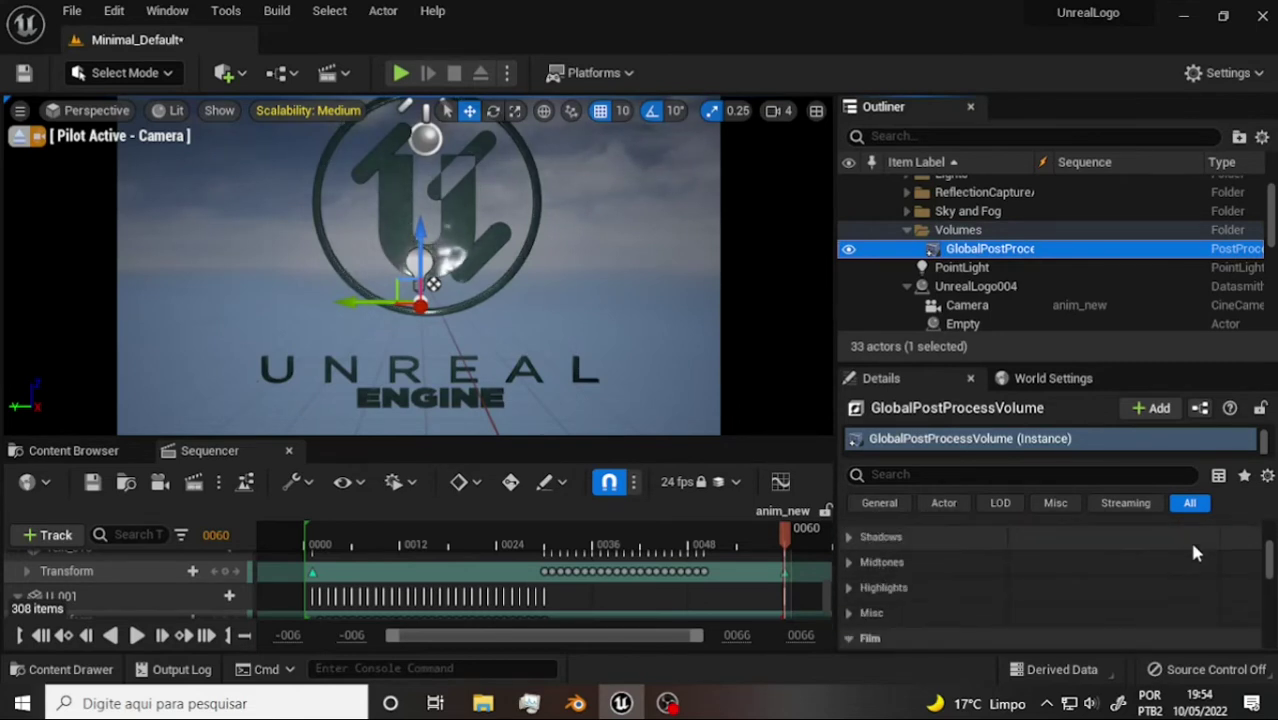
pyautogui.scroll(-2, 1194, 551)
pyautogui.scroll(-2, 1194, 549)
pyautogui.scroll(-2, 1190, 545)
pyautogui.scroll(-3, 1160, 530)
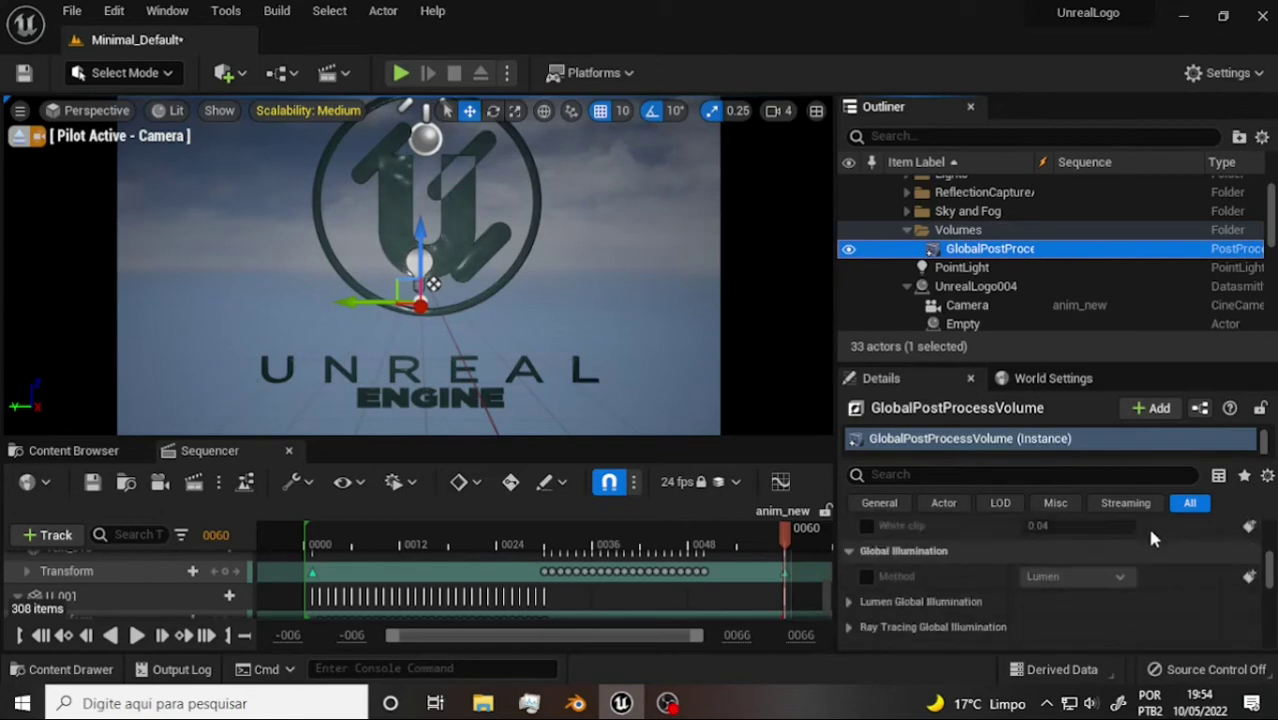
pyautogui.scroll(-2, 1146, 524)
pyautogui.scroll(3, 1146, 524)
pyautogui.scroll(-2, 1148, 537)
pyautogui.scroll(2, 1148, 537)
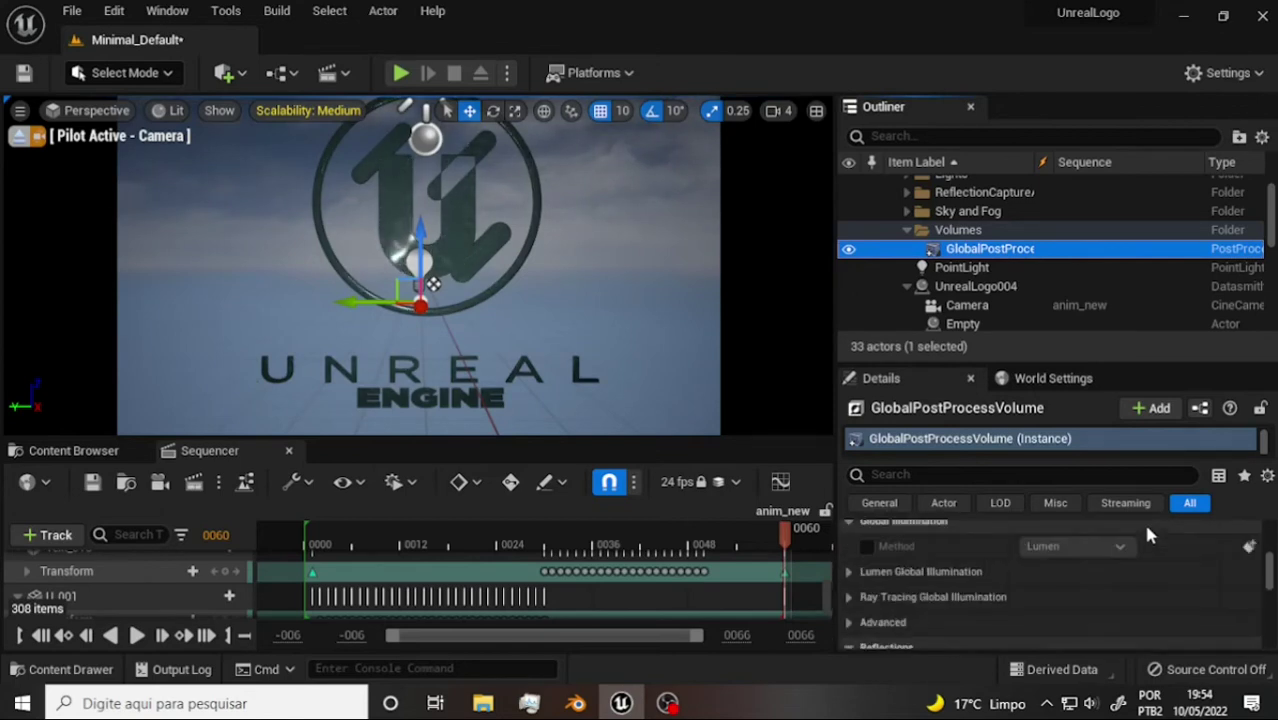
pyautogui.scroll(-2, 1148, 536)
pyautogui.scroll(1, 1148, 535)
pyautogui.scroll(1, 1146, 524)
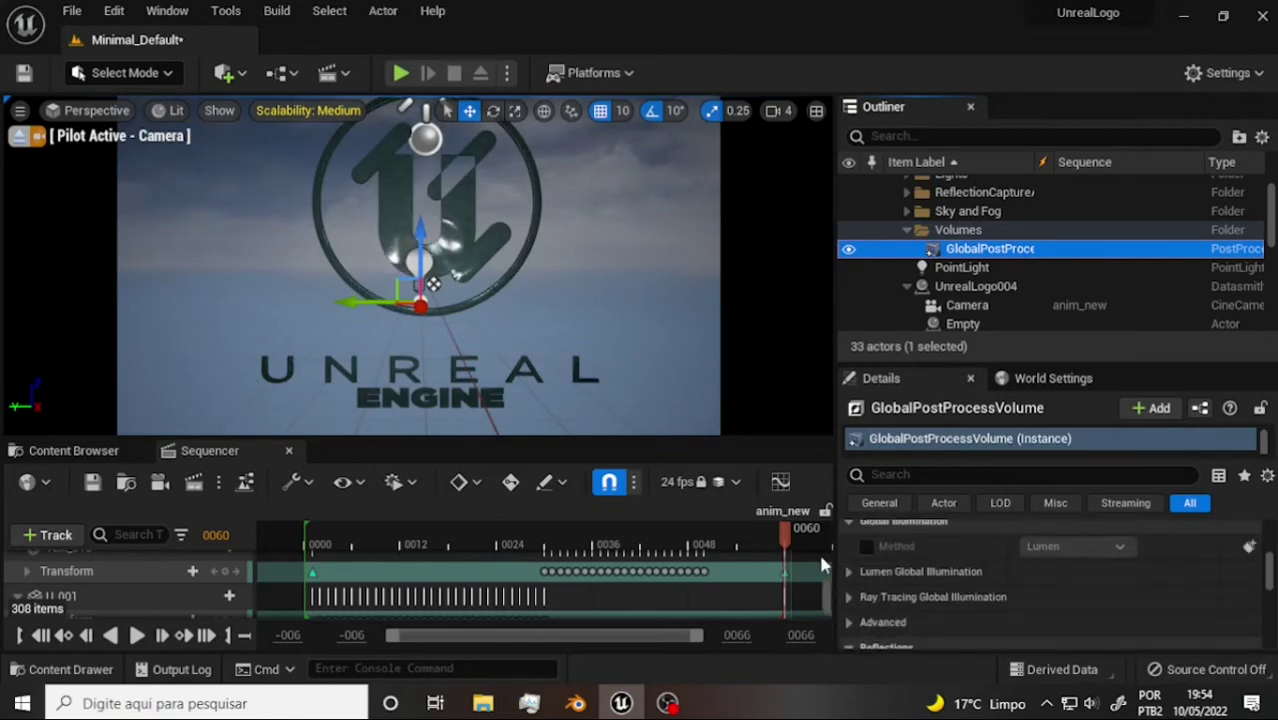
# Tick the Global Illumination Method and Reflections Method overrides, keeping both on Lumen
pyautogui.click(866, 546)
pyautogui.scroll(-2, 1017, 557)
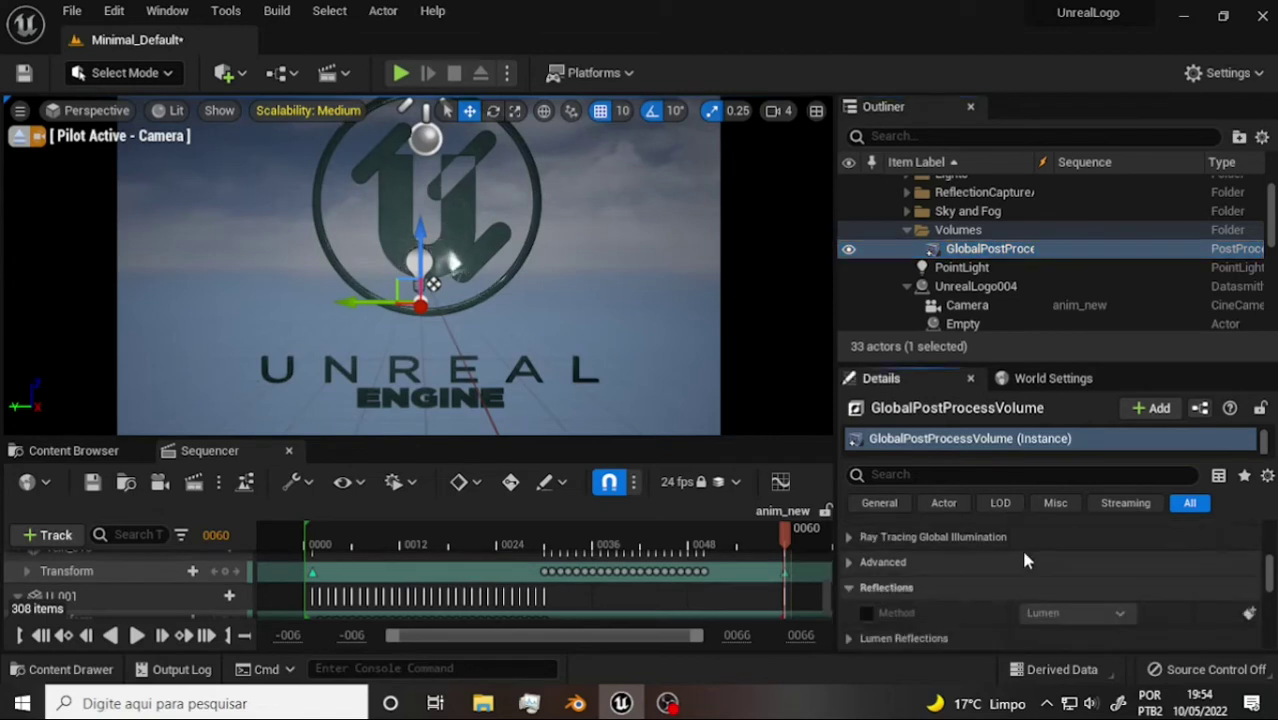
pyautogui.click(866, 612)
pyautogui.scroll(5, 1060, 560)
pyautogui.scroll(5, 1055, 575)
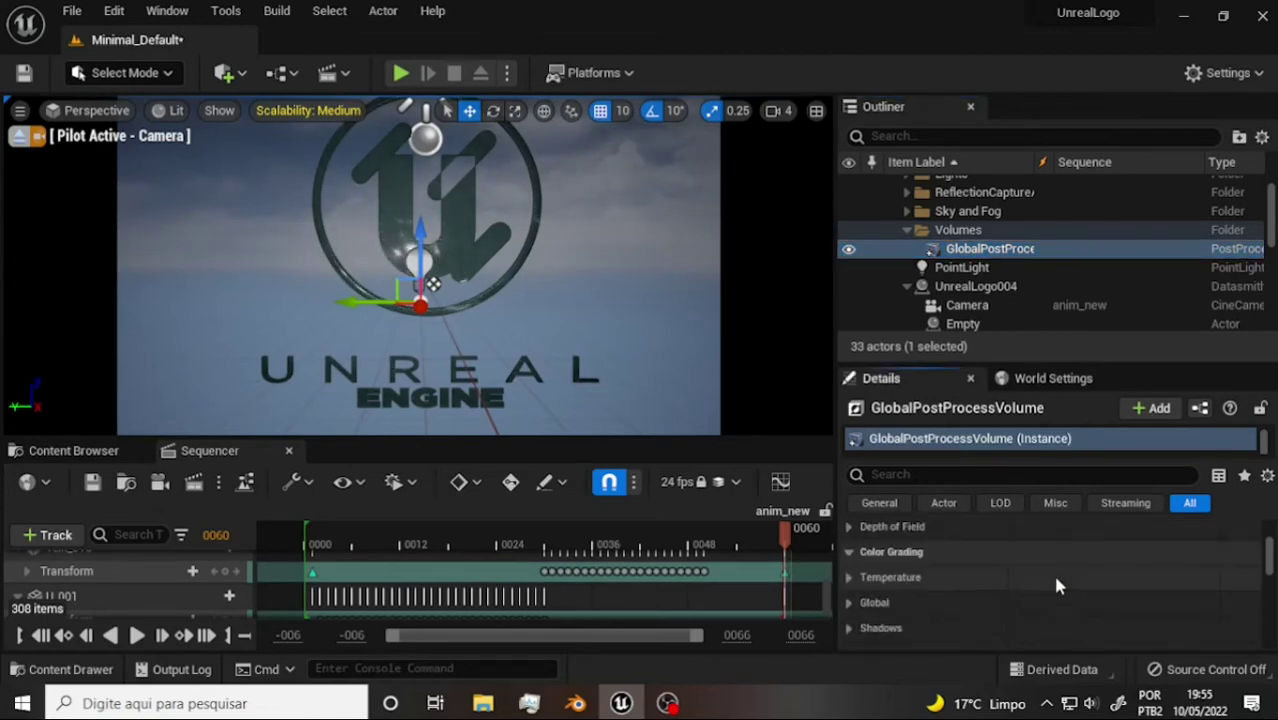
pyautogui.scroll(5, 1055, 575)
pyautogui.scroll(2, 1022, 551)
pyautogui.scroll(2, 1019, 550)
pyautogui.scroll(1, 1017, 545)
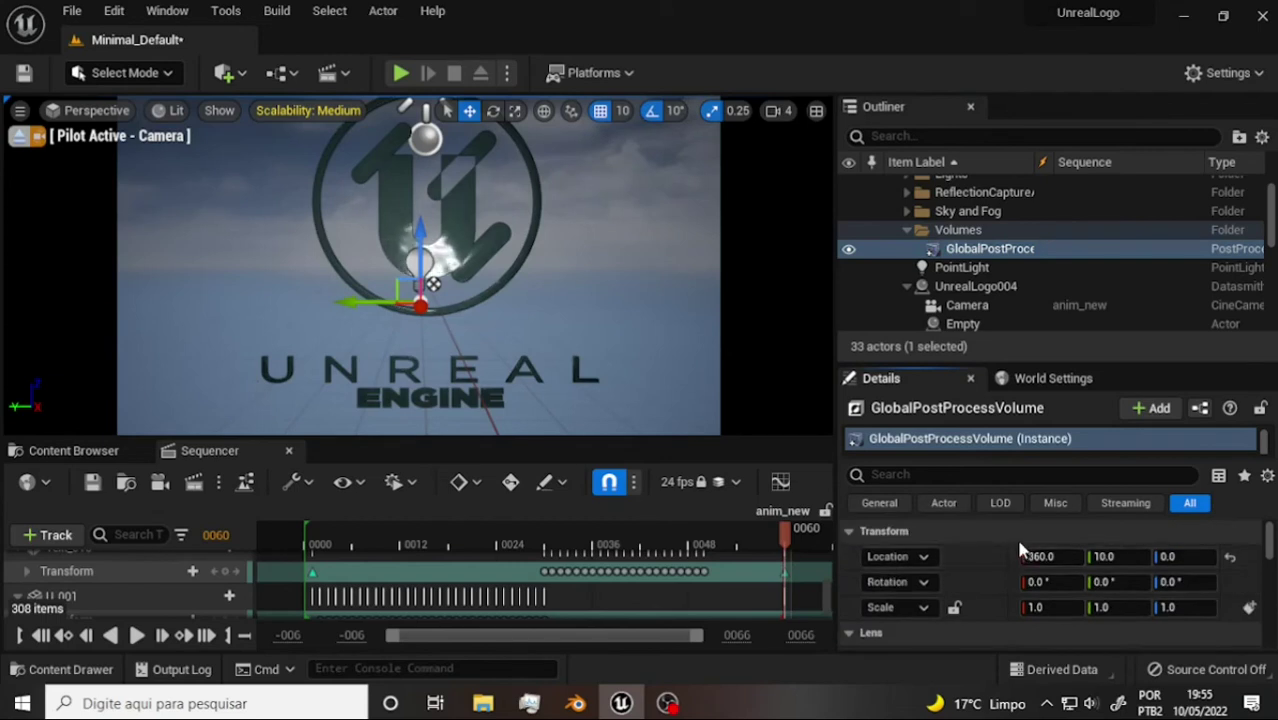
pyautogui.scroll(-5, 1015, 535)
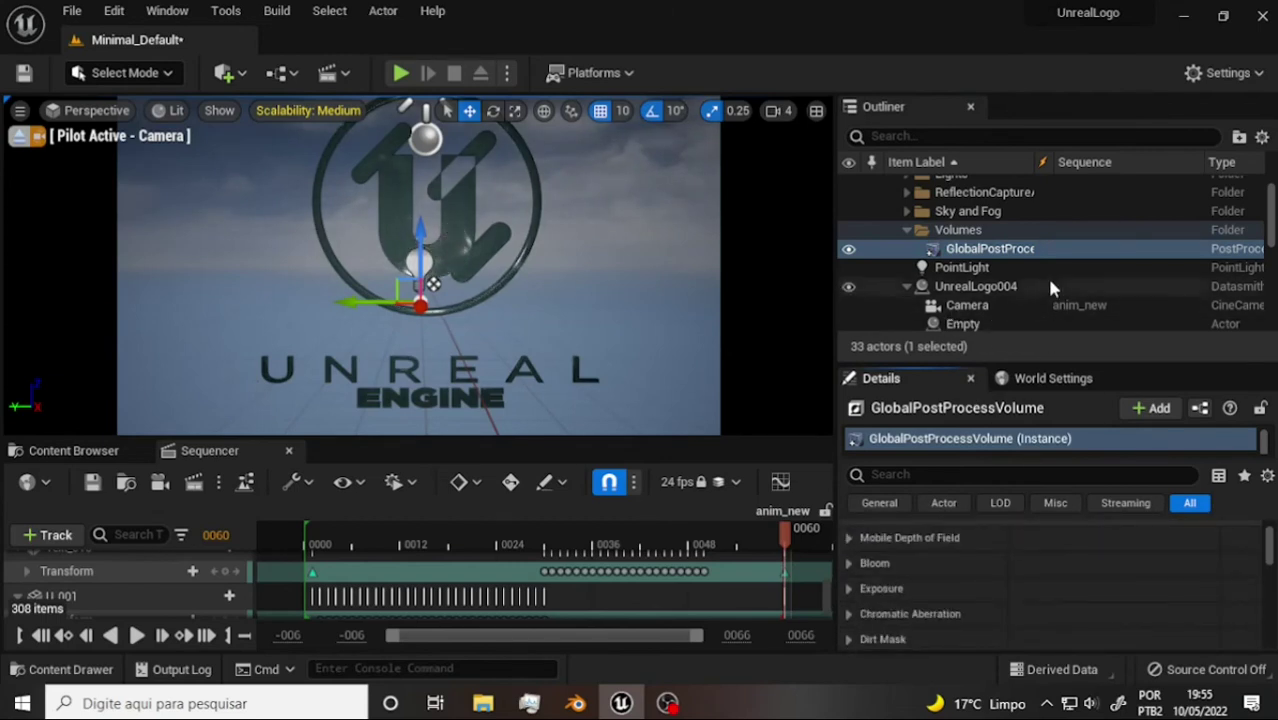
# Expand the Sky and Fog folder and review the Atmospheric Fog actor's settings
pyautogui.click(907, 211)
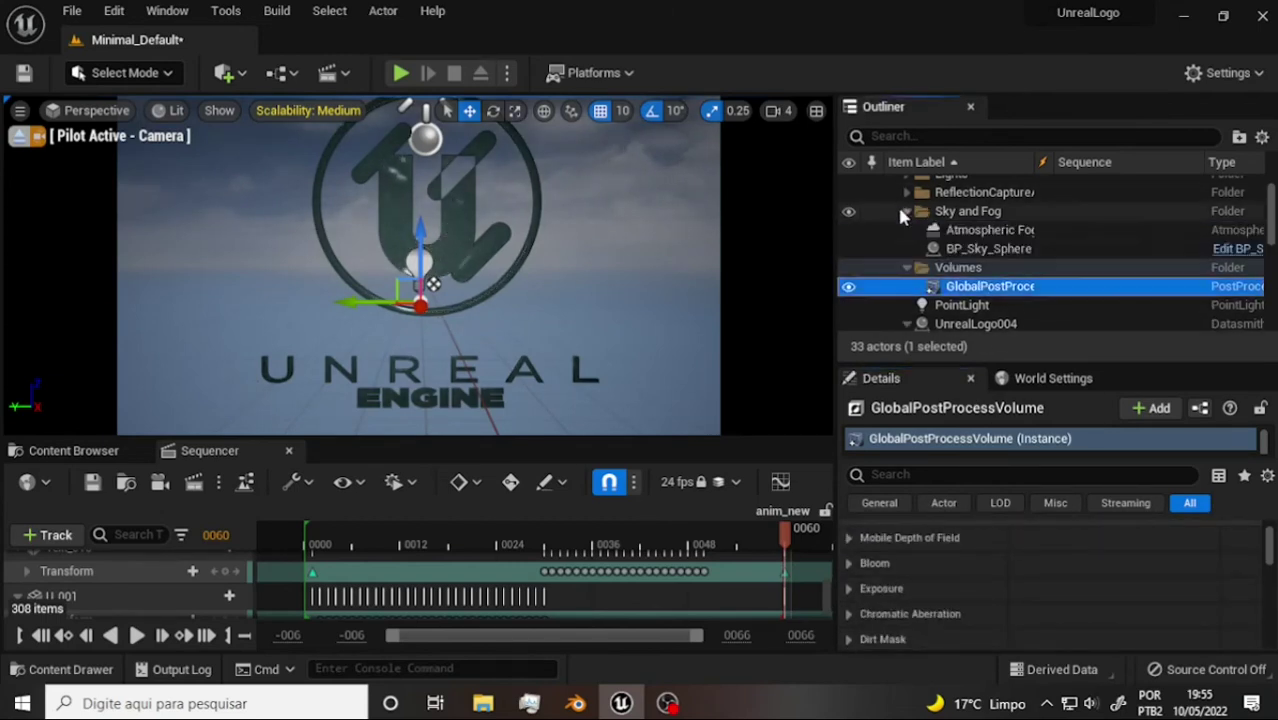
pyautogui.click(970, 230)
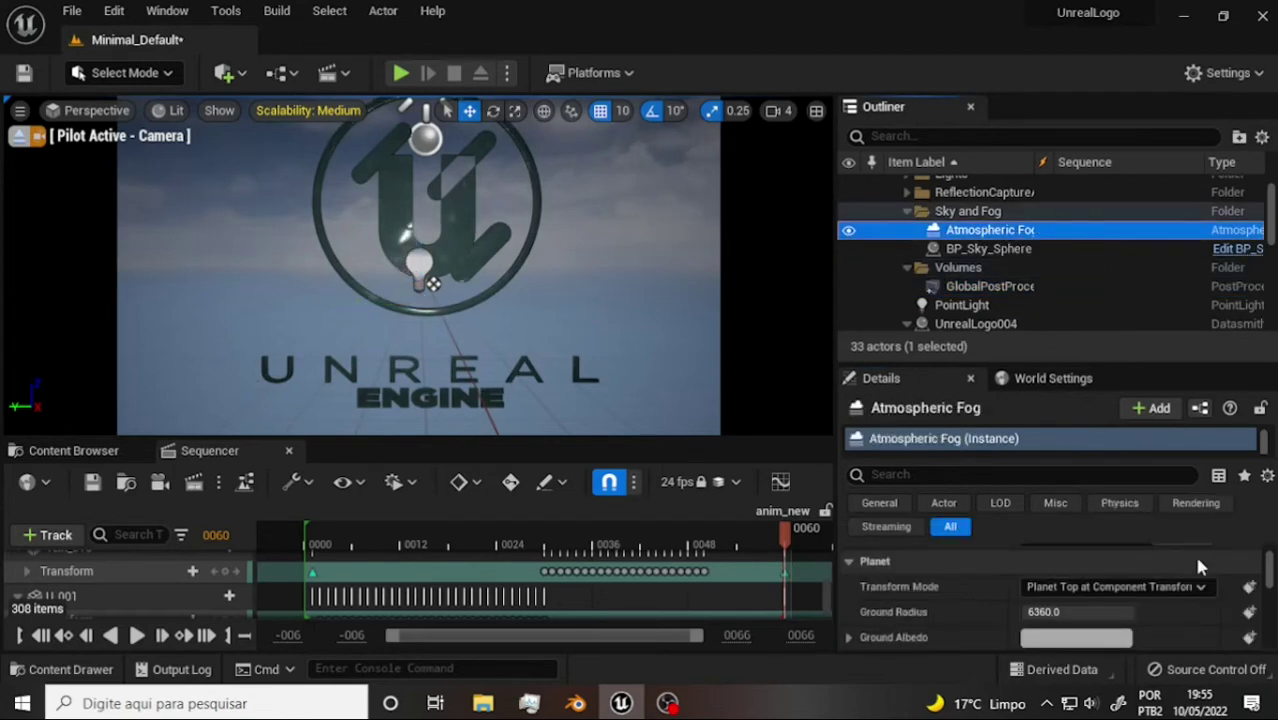
pyautogui.scroll(2, 1198, 563)
pyautogui.scroll(1, 1198, 563)
pyautogui.scroll(-1, 1195, 568)
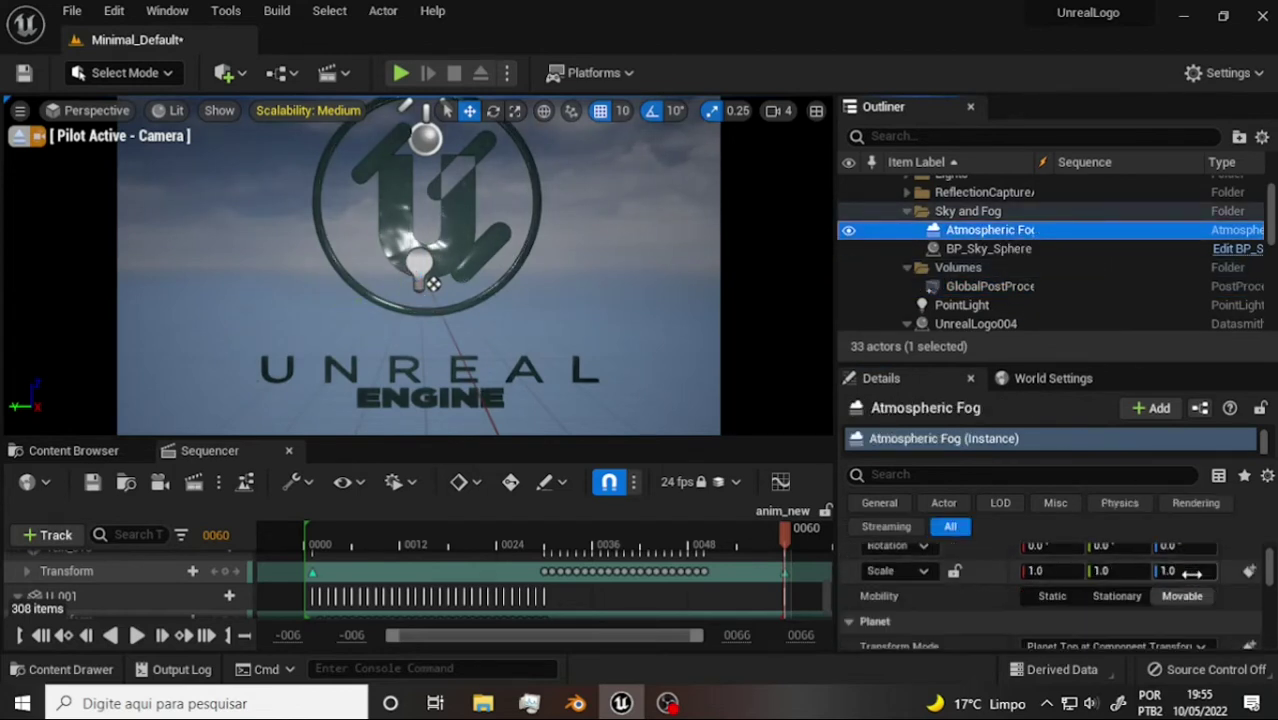
# Inspect the first SphereReflectionCapture: location -230, 0, 230, influence radius 475.885712, Captured Scene source
pyautogui.press('Escape')
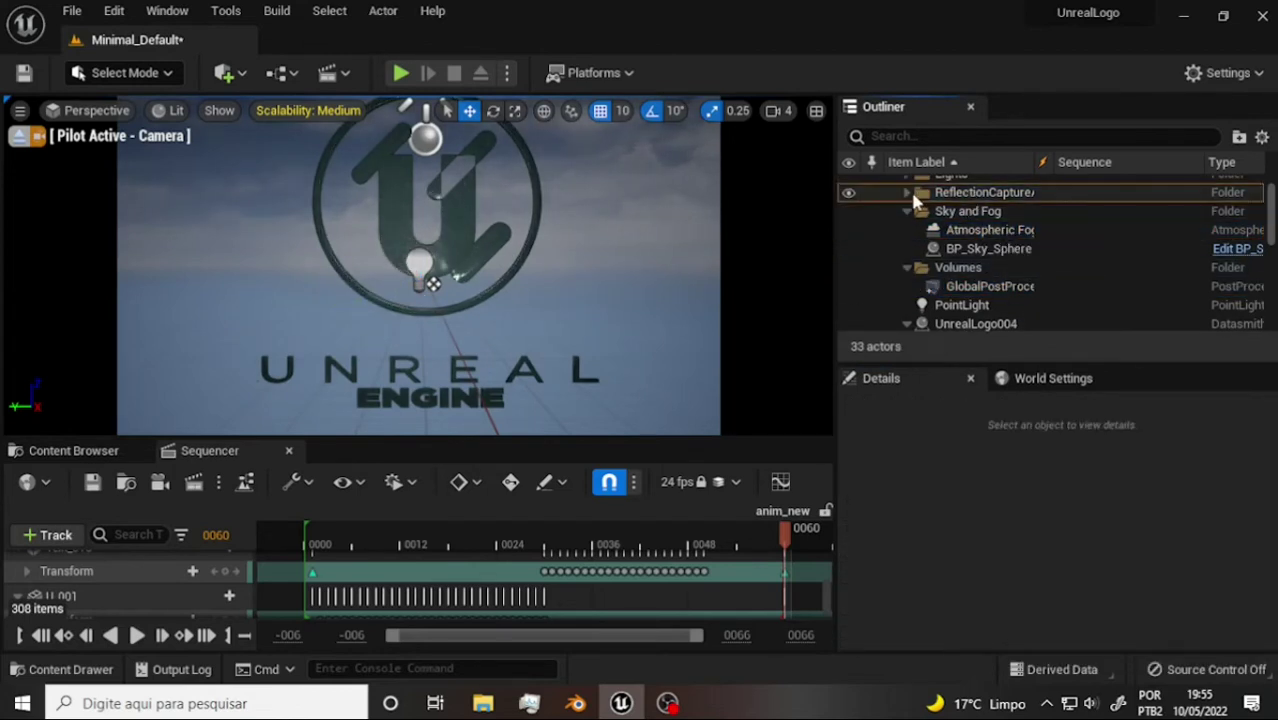
pyautogui.click(907, 193)
pyautogui.click(975, 211)
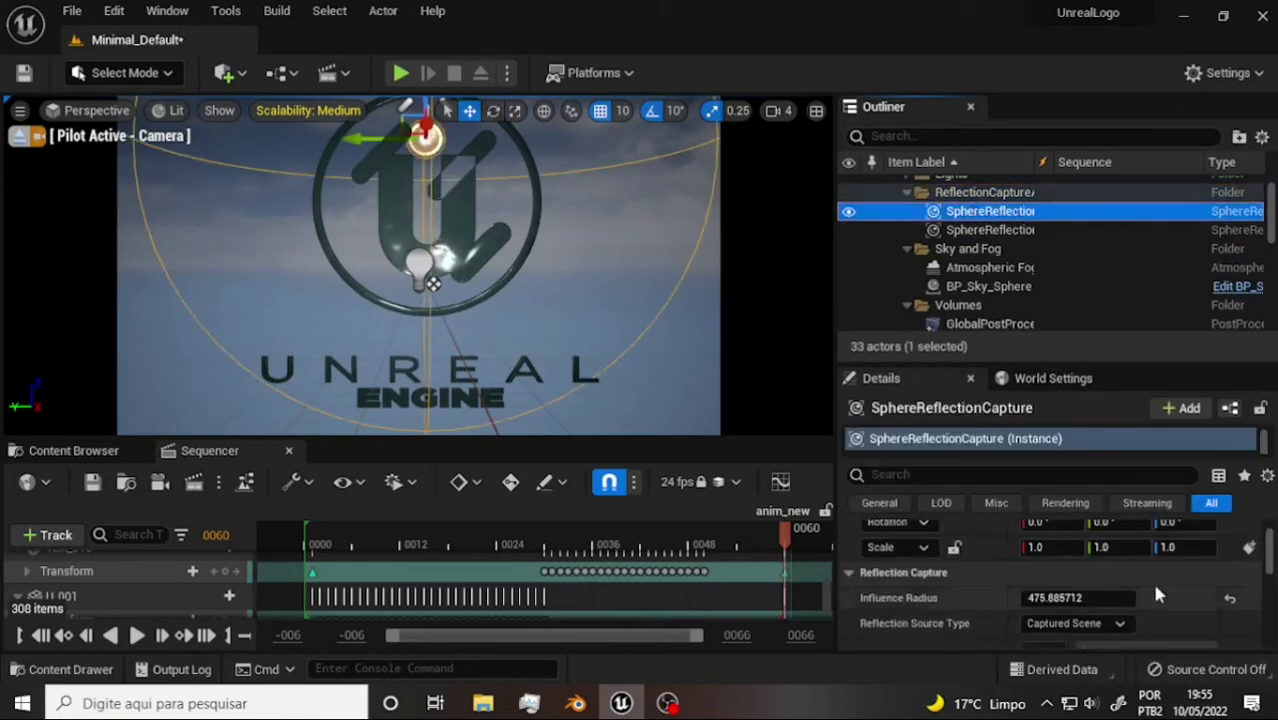
pyautogui.scroll(-1, 1165, 585)
pyautogui.scroll(-3, 1169, 570)
pyautogui.scroll(4, 1172, 573)
pyautogui.scroll(2, 1172, 573)
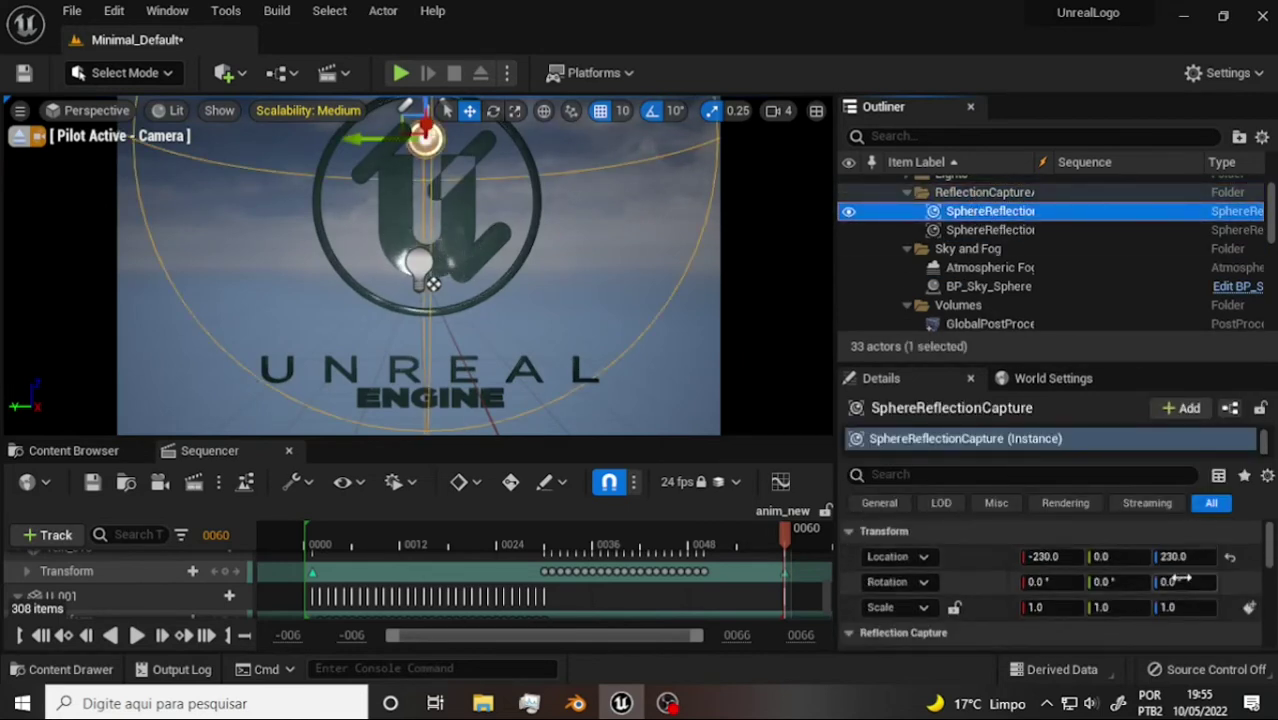
pyautogui.scroll(-3, 1186, 568)
pyautogui.scroll(-2, 1168, 592)
pyautogui.scroll(-1, 1169, 592)
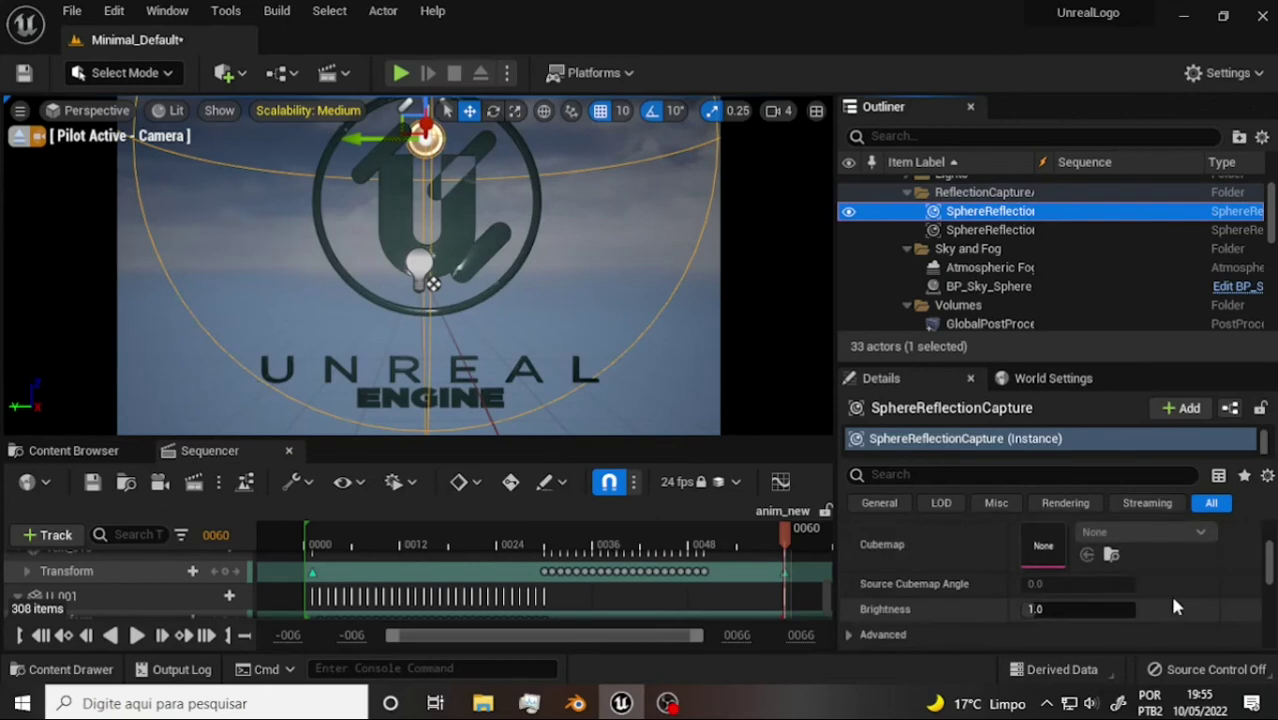
pyautogui.scroll(-2, 1171, 590)
pyautogui.scroll(-2, 1171, 588)
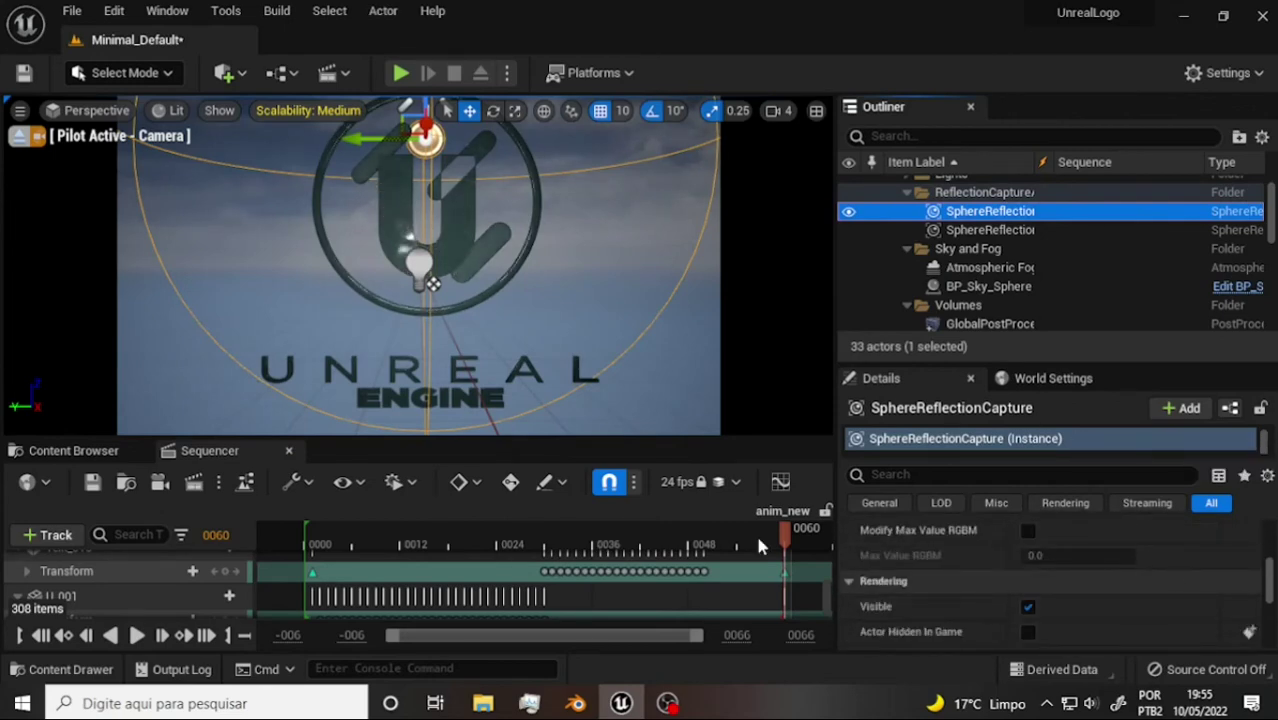
# Scrub the Sequencer logo animation back to an earlier frame, then switch to Blender
pyautogui.moveTo(790, 538)
pyautogui.mouseDown()
pyautogui.moveTo(280, 483)
pyautogui.moveTo(540, 492)
pyautogui.moveTo(697, 455)
pyautogui.mouseUp()
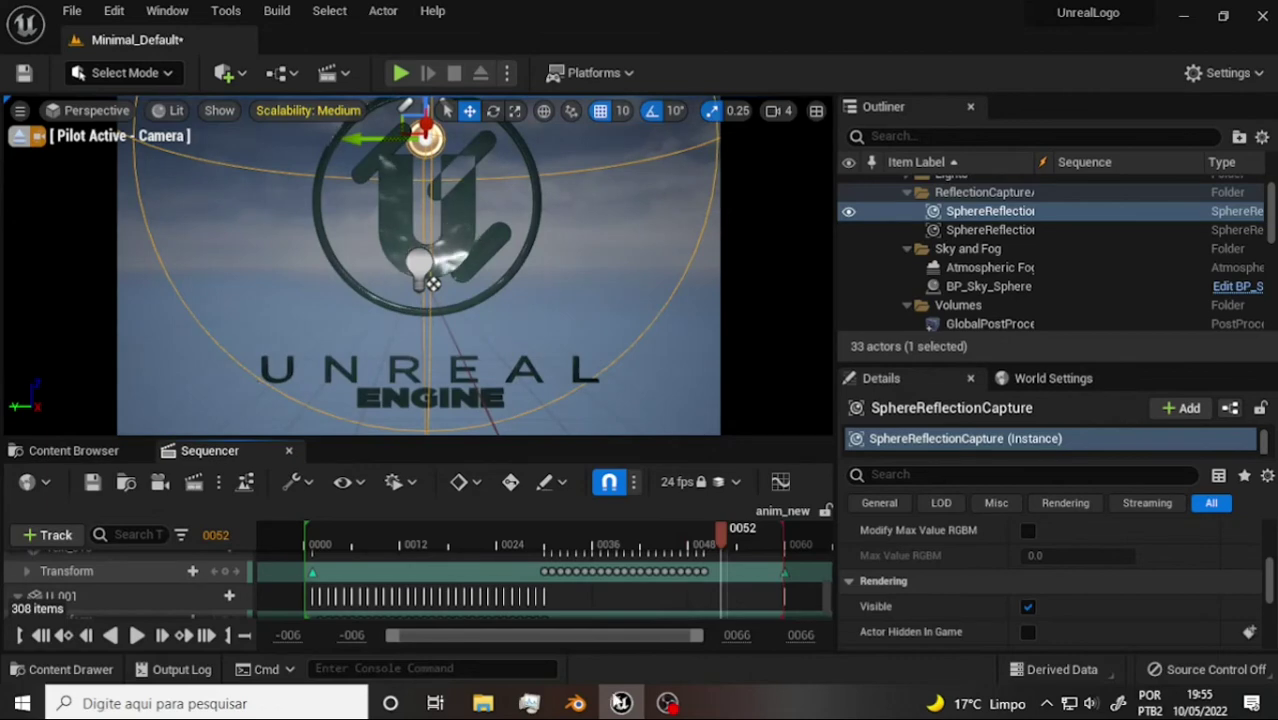
pyautogui.hotkey('alt', 'Tab')
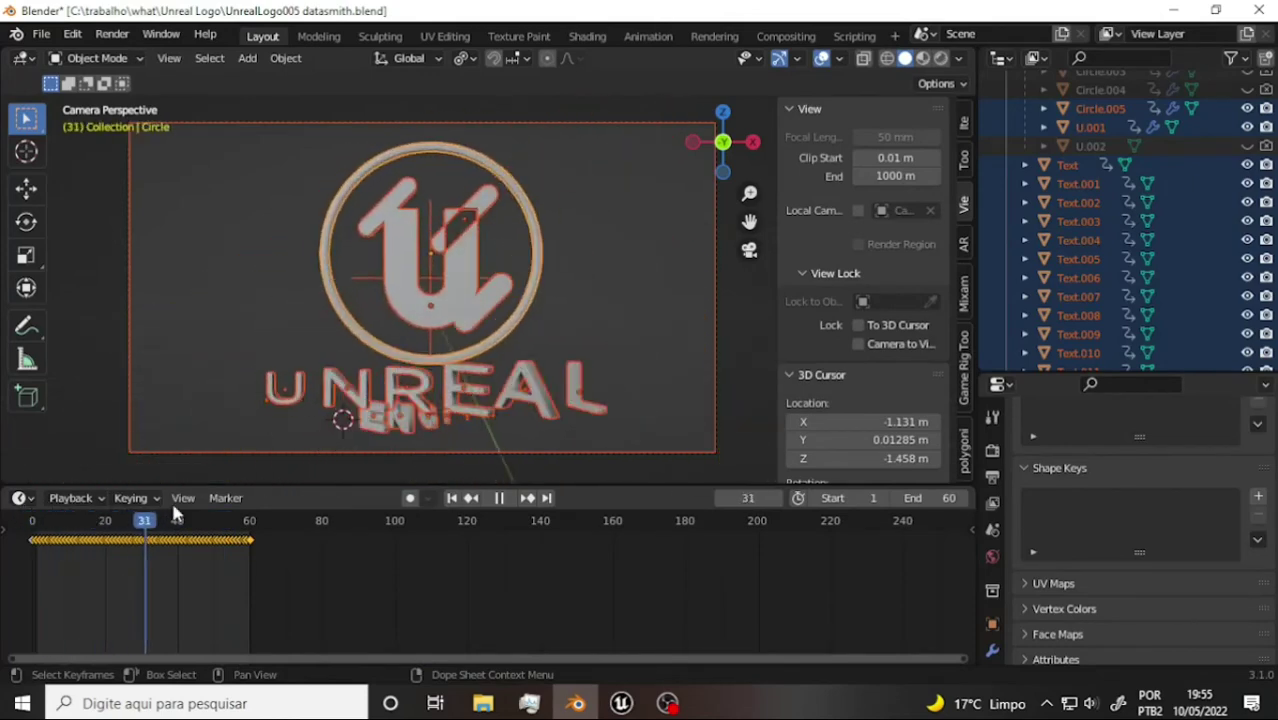
# Move Blender's logo animation to frame 51, with the emblem and lettering fully assembled
pyautogui.moveTo(175, 513); pyautogui.dragTo(218, 520)
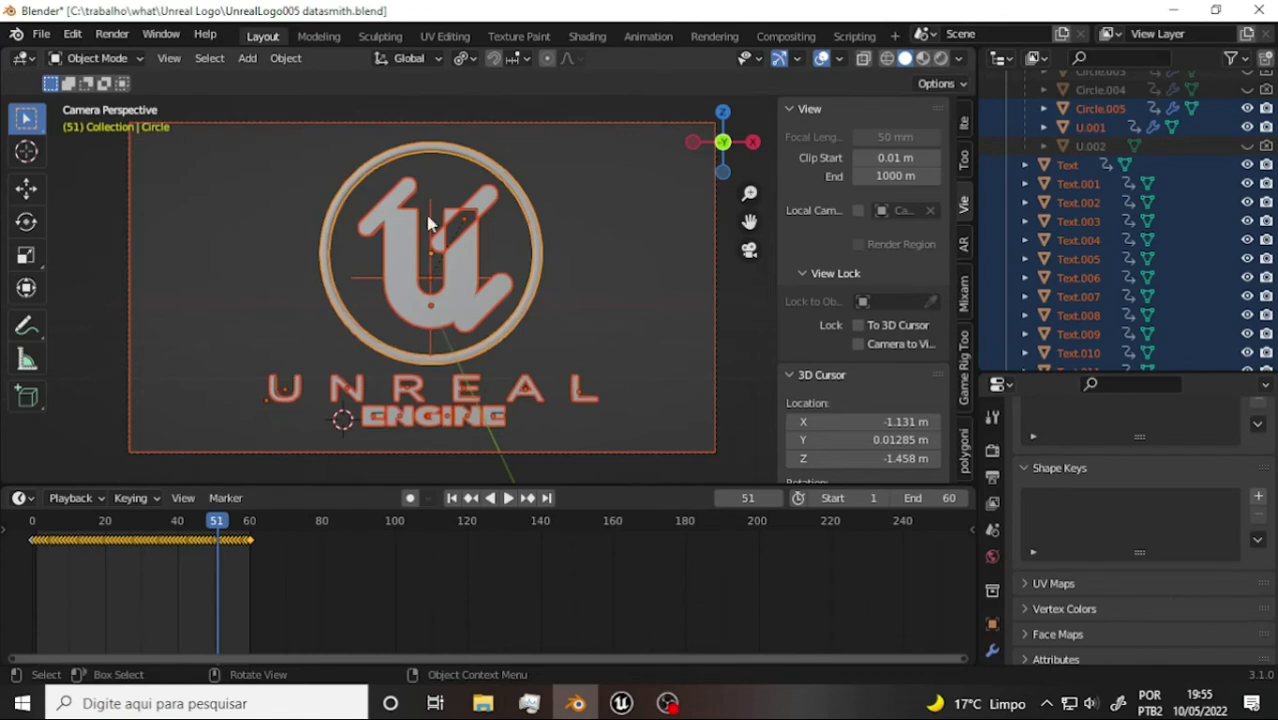
pyautogui.click(621, 705)
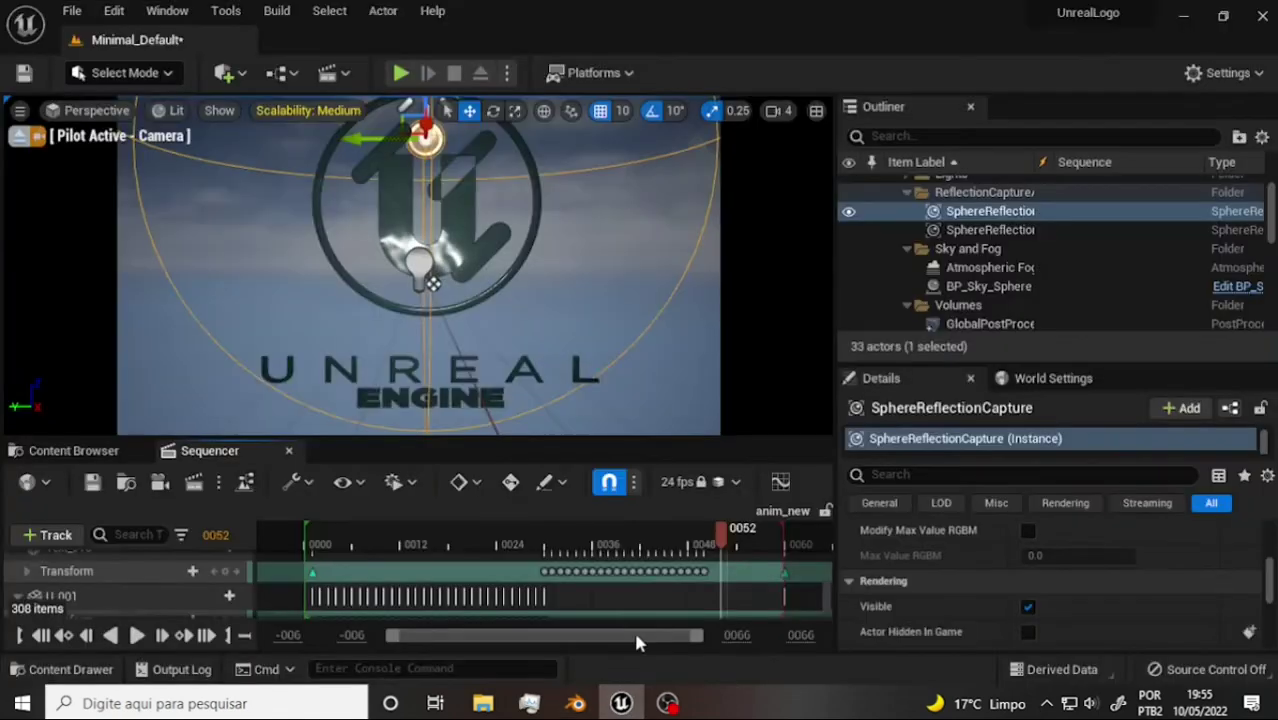
pyautogui.moveTo(708, 540)
pyautogui.mouseDown()
pyautogui.moveTo(397, 522)
pyautogui.moveTo(505, 540)
pyautogui.moveTo(484, 553)
pyautogui.moveTo(492, 565)
pyautogui.mouseUp()
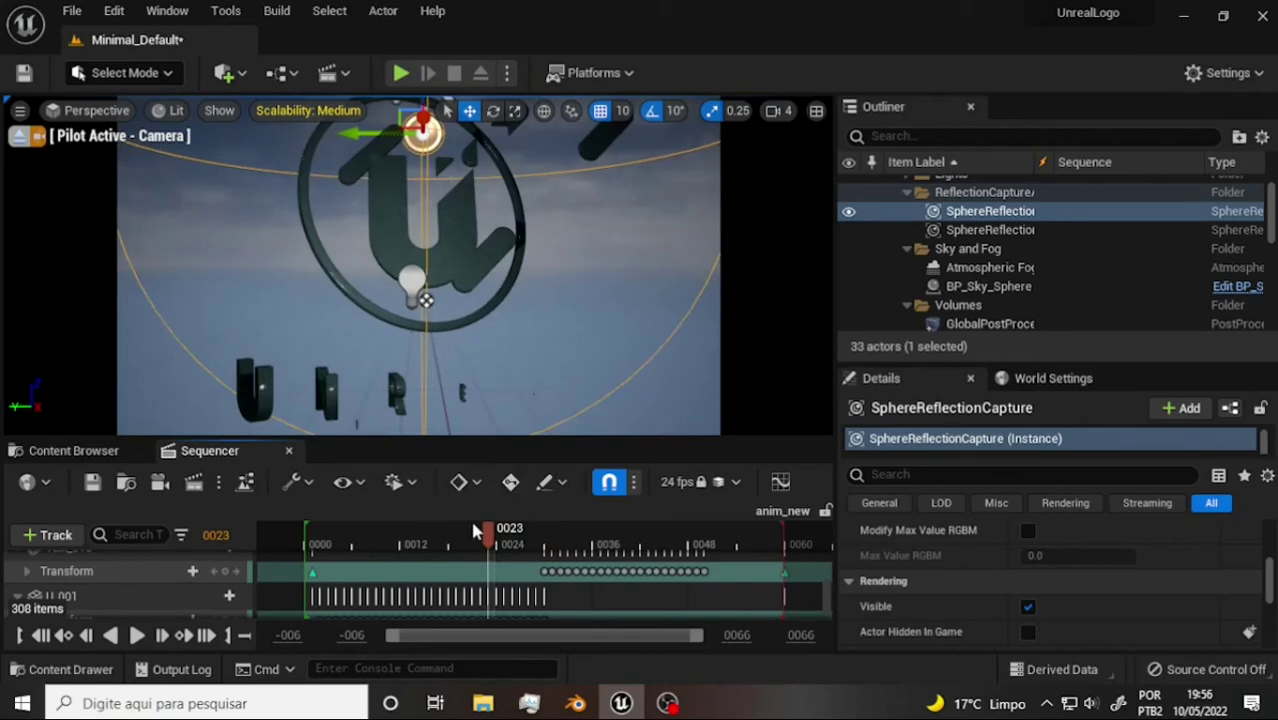
pyautogui.moveTo(490, 536); pyautogui.dragTo(567, 548)
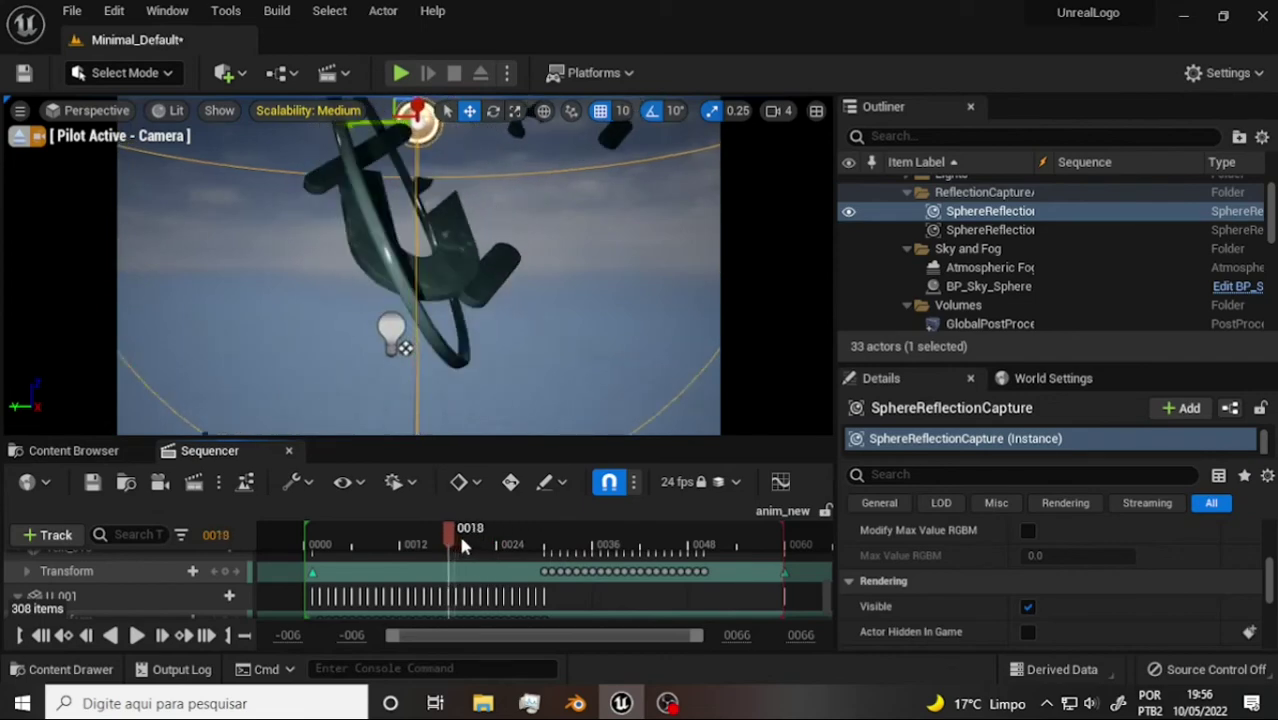
pyautogui.moveTo(566, 548)
pyautogui.mouseDown()
pyautogui.moveTo(485, 538)
pyautogui.moveTo(707, 548)
pyautogui.mouseUp()
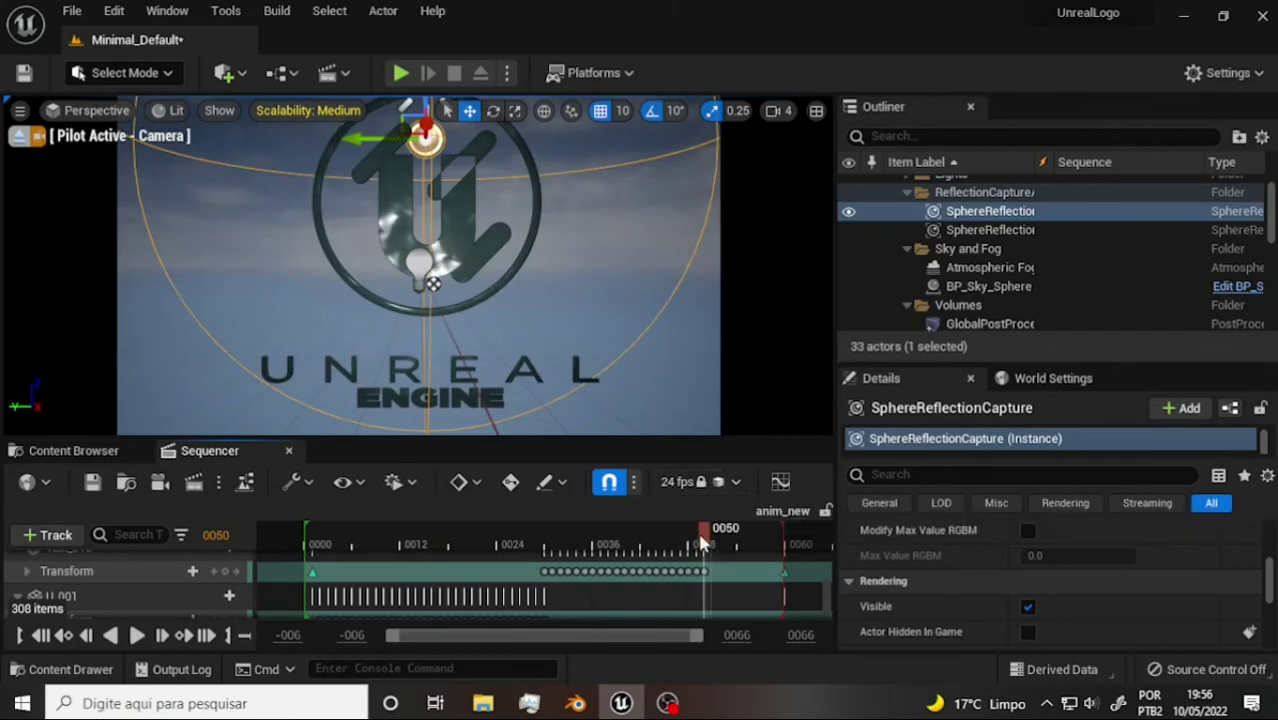
pyautogui.moveTo(703, 546)
pyautogui.mouseDown()
pyautogui.moveTo(445, 540)
pyautogui.moveTo(753, 567)
pyautogui.mouseUp()
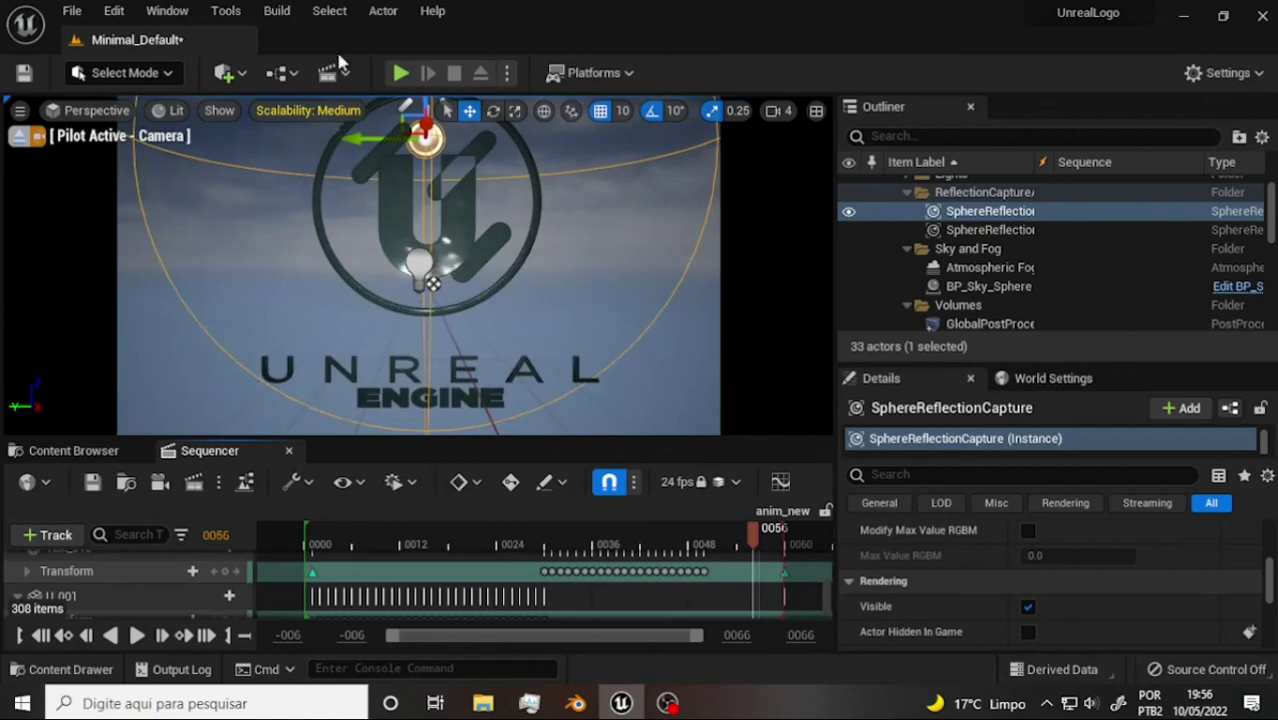
# Save all levels and assets, then scrub the anim_new sequence back to frame 19
pyautogui.click(72, 11)
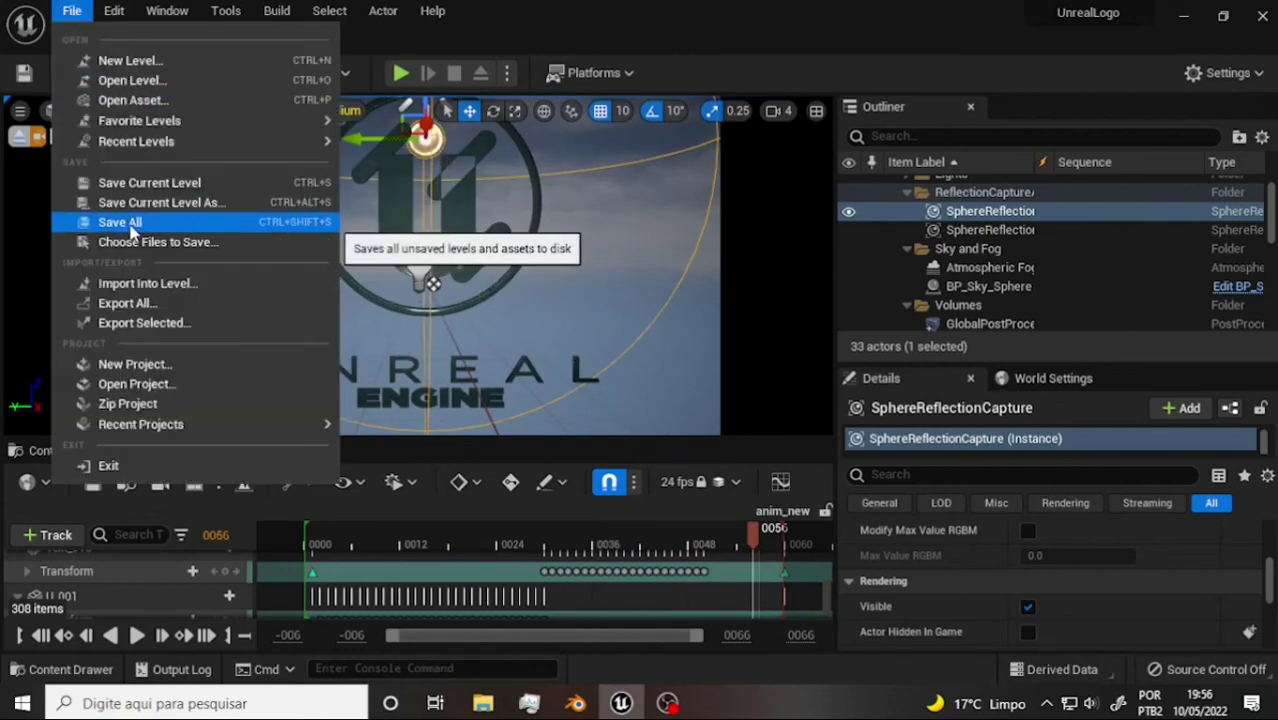
pyautogui.click(131, 222)
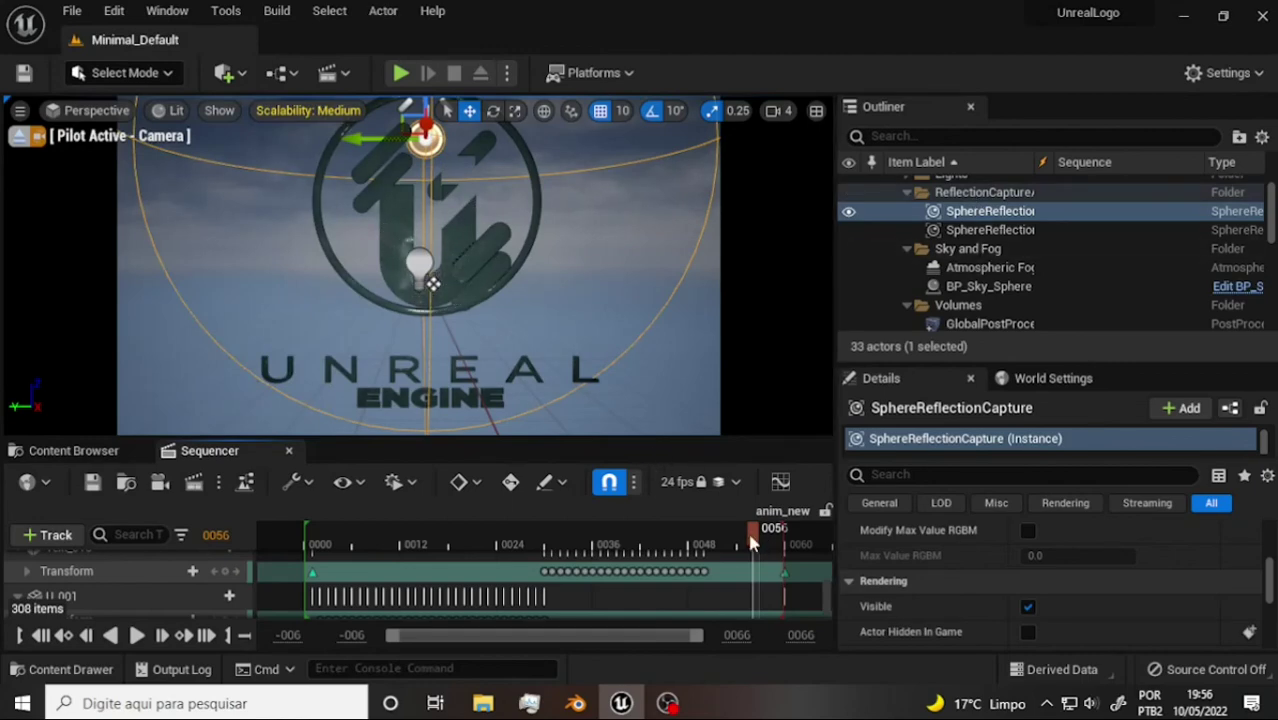
pyautogui.moveTo(750, 529)
pyautogui.mouseDown()
pyautogui.moveTo(495, 538)
pyautogui.moveTo(421, 495)
pyautogui.moveTo(548, 482)
pyautogui.moveTo(446, 457)
pyautogui.mouseUp()
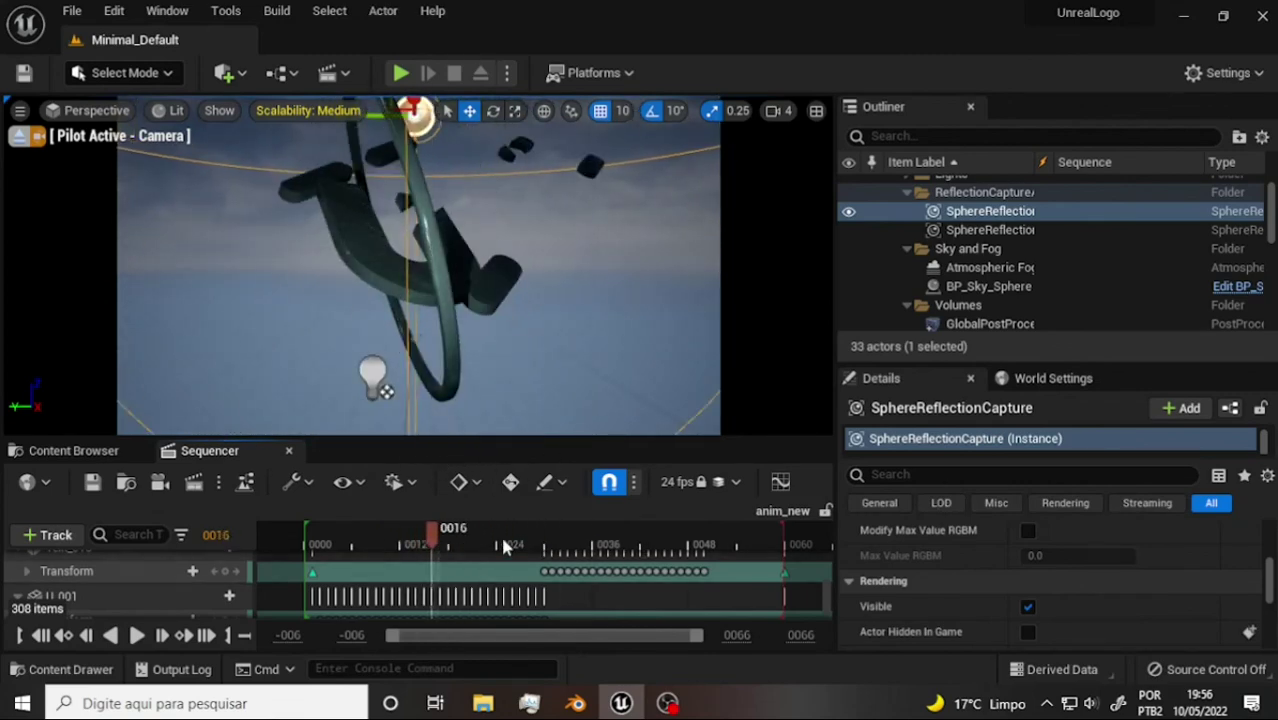
pyautogui.moveTo(429, 532); pyautogui.dragTo(396, 537)
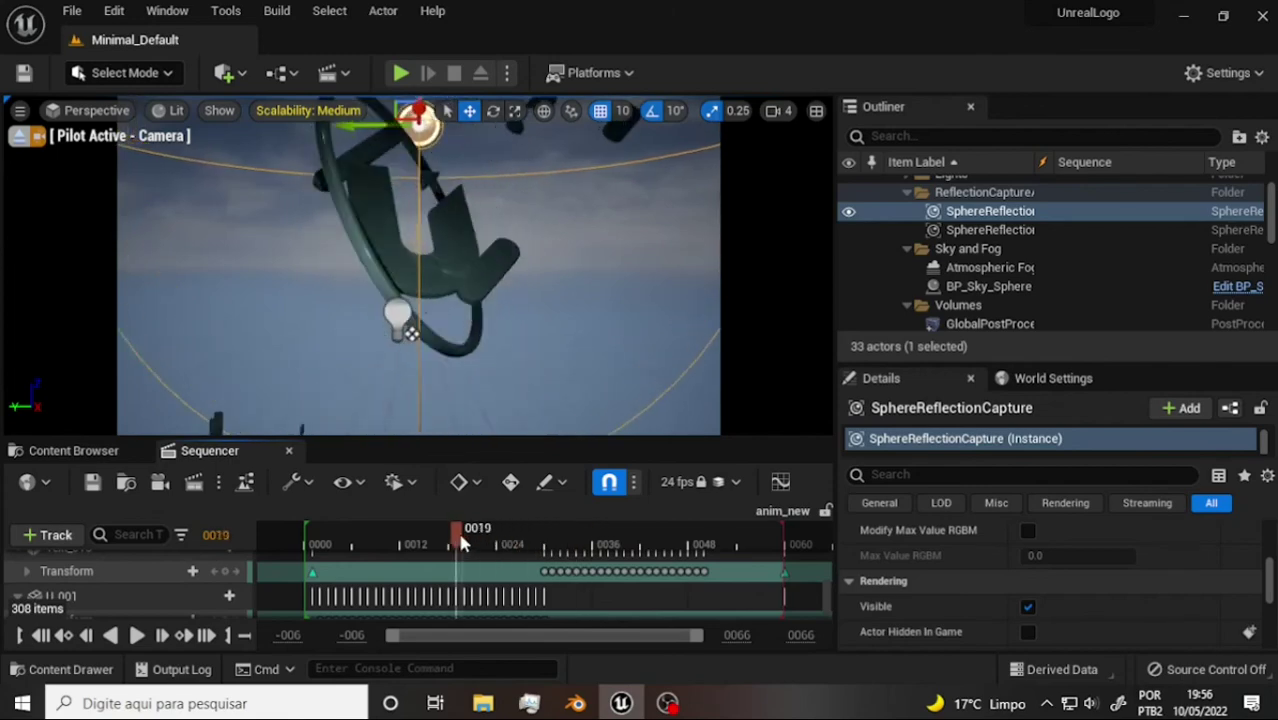
# In Blender, replay the logo animation from frame 0 and stop it at frame 81
pyautogui.click(578, 704)
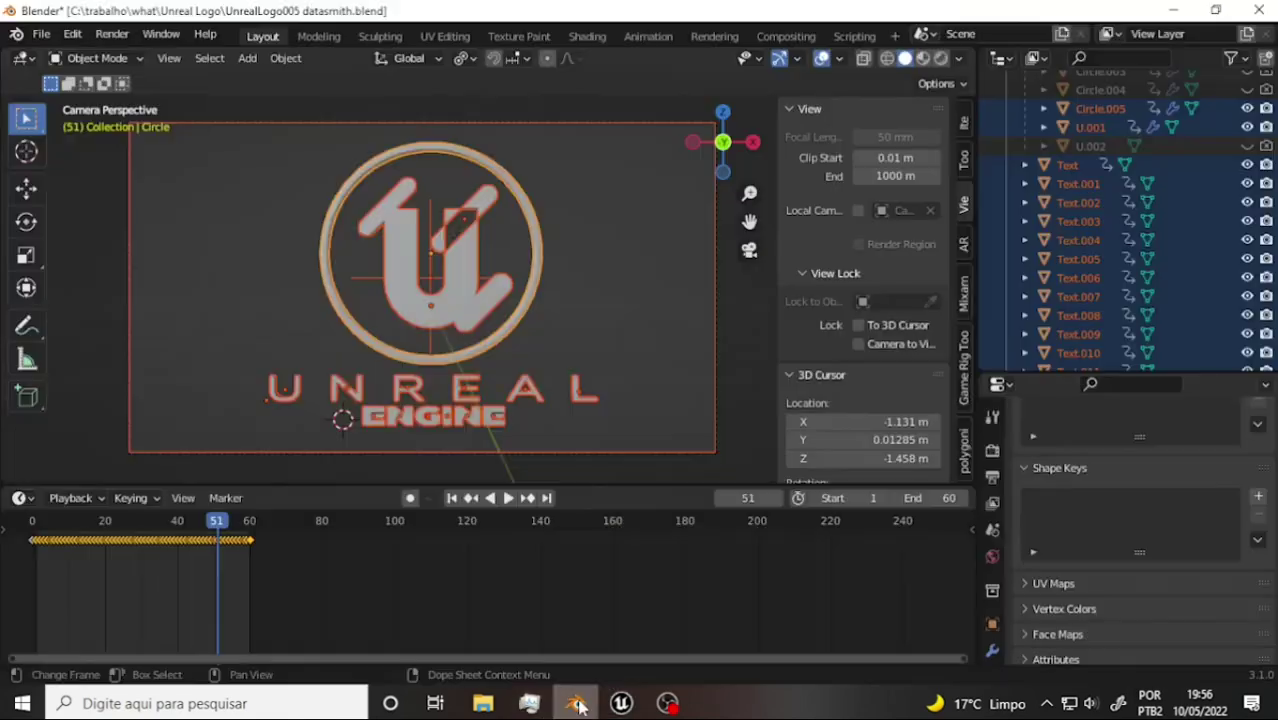
pyautogui.moveTo(216, 530); pyautogui.dragTo(20, 502)
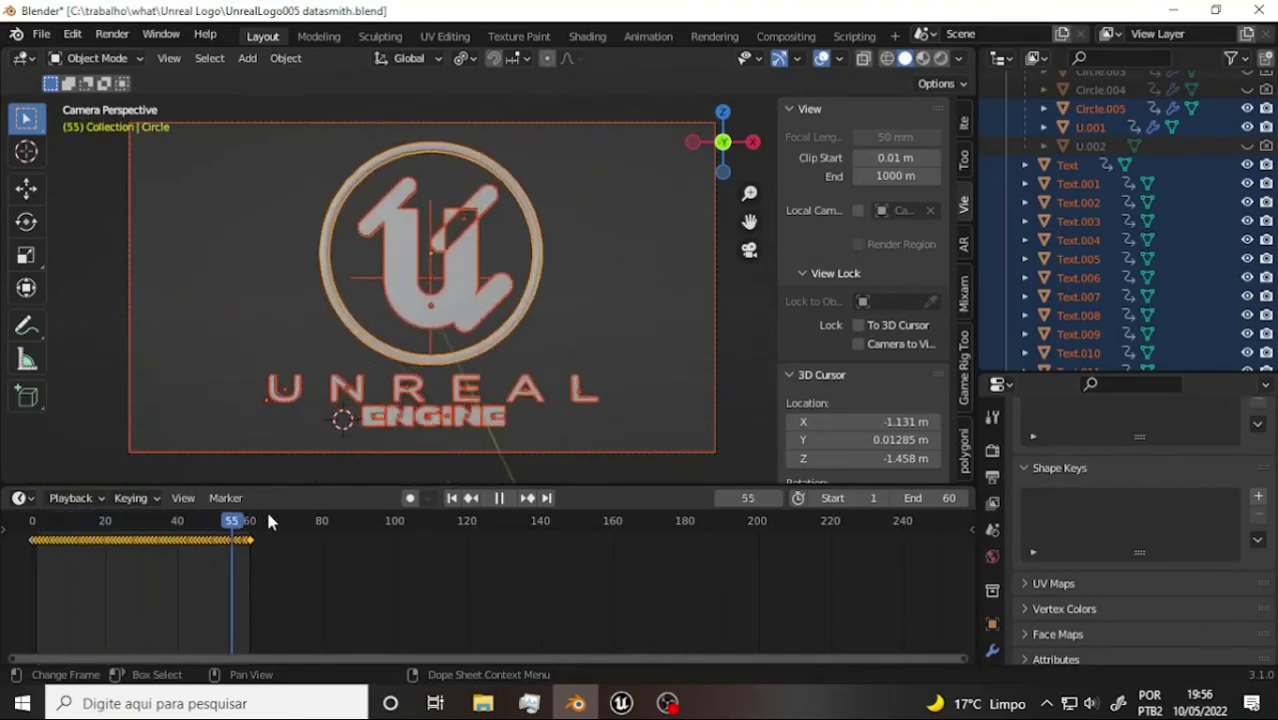
pyautogui.click(326, 521)
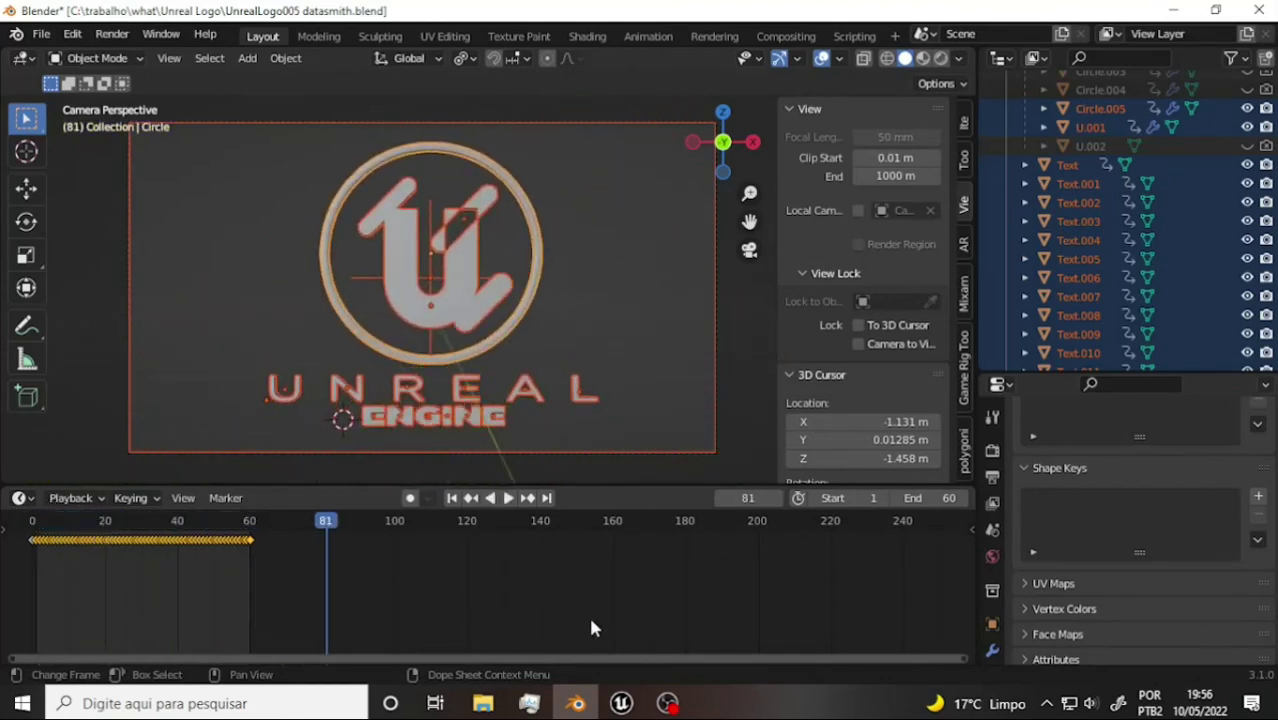